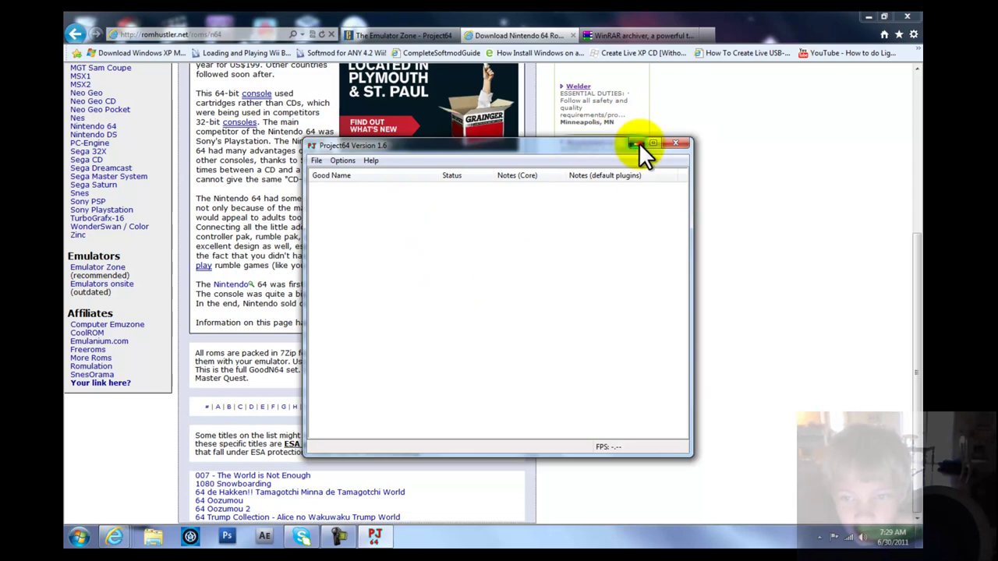
# - Switch to the Rom Hustler page in the browser and open the Super Mario 64 entry from the Nintendo 64 titles under S
pyautogui.click(638, 143)
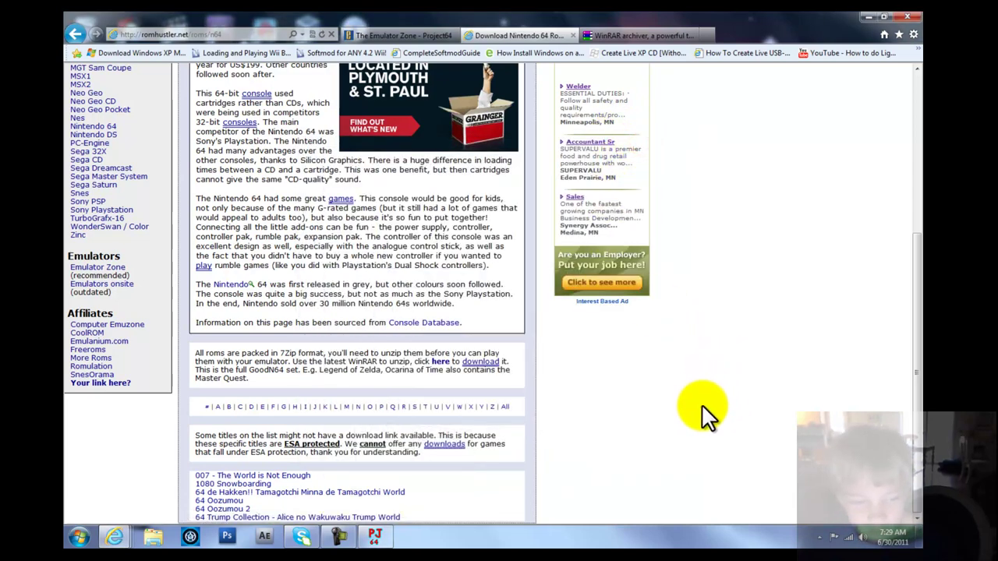
pyautogui.moveTo(913, 292); pyautogui.dragTo(917, 325)
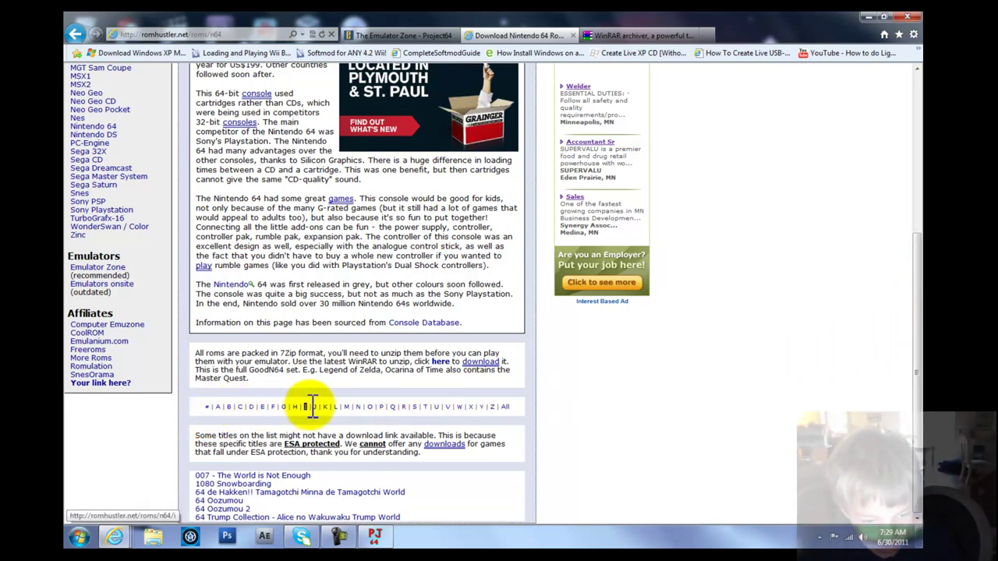
pyautogui.click(414, 407)
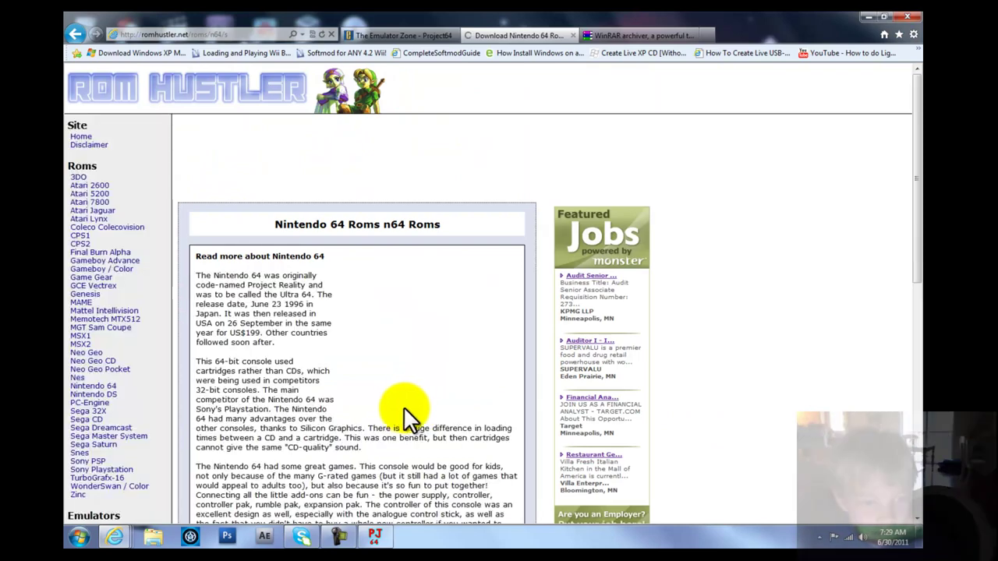
pyautogui.scroll(-10, 358, 407)
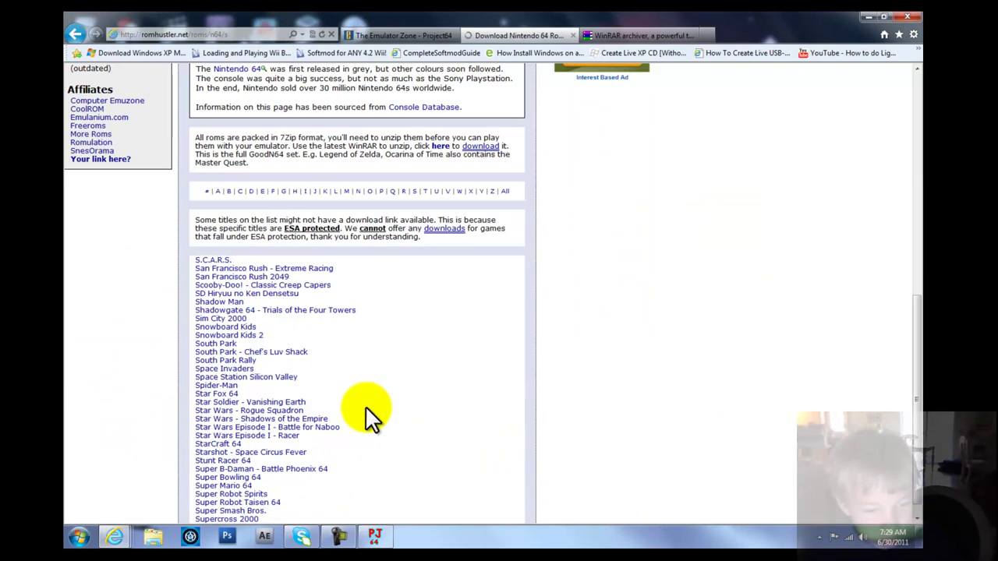
pyautogui.scroll(-1, 365, 409)
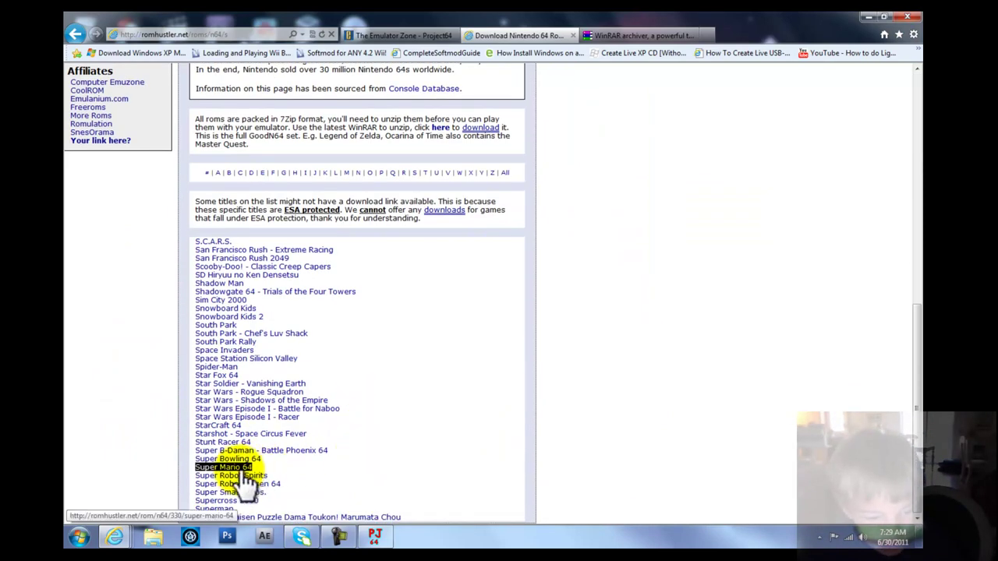
pyautogui.click(240, 468)
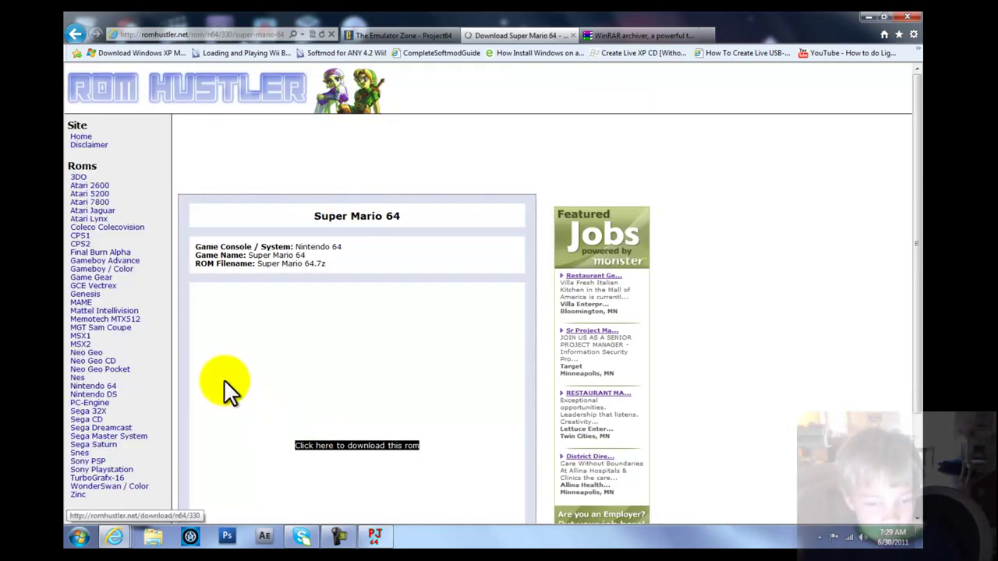
# - Download and save the Super Mario 64.7z ROM archive, and open it in WinRAR, dismissing the licence reminder
pyautogui.click(329, 445)
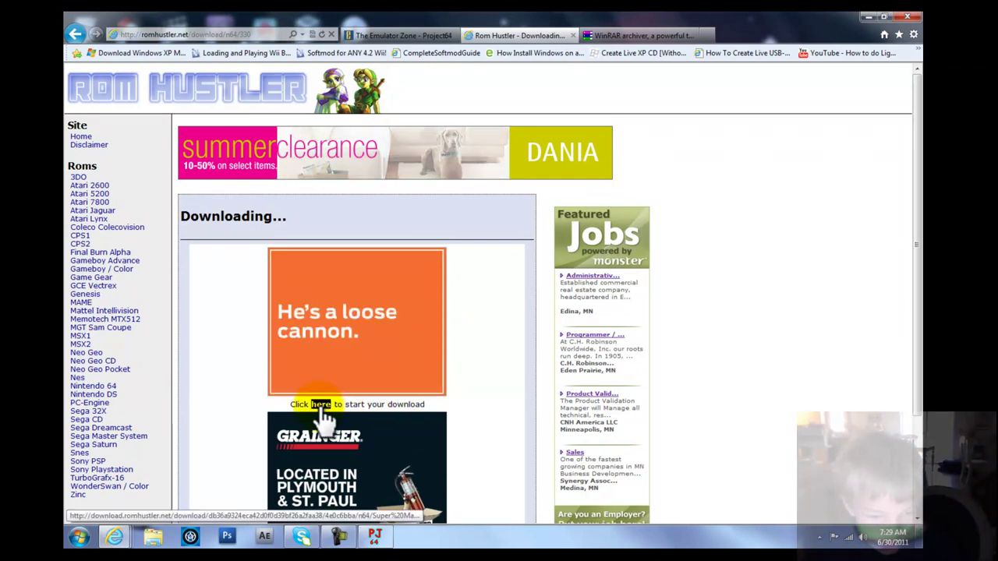
pyautogui.click(320, 406)
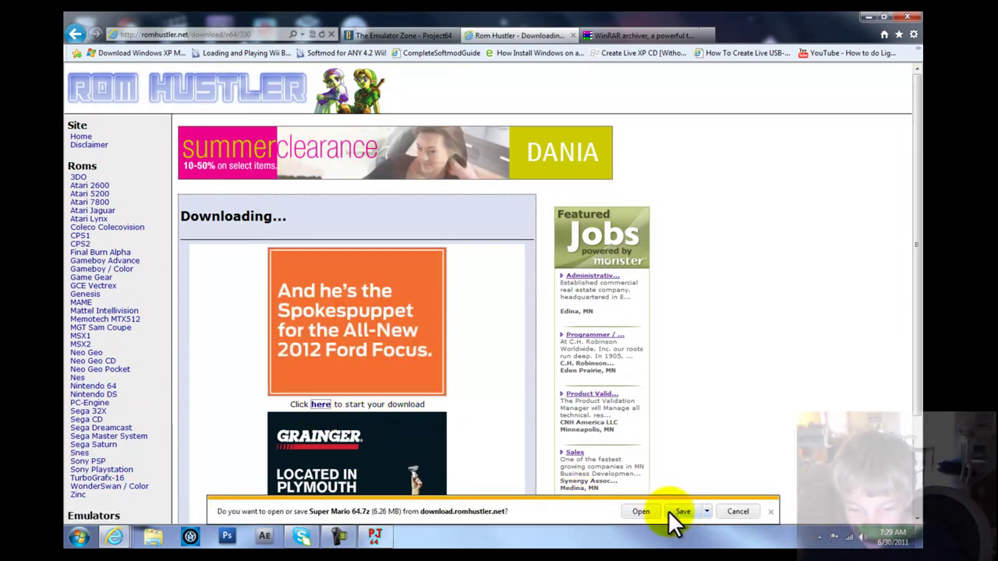
pyautogui.click(676, 511)
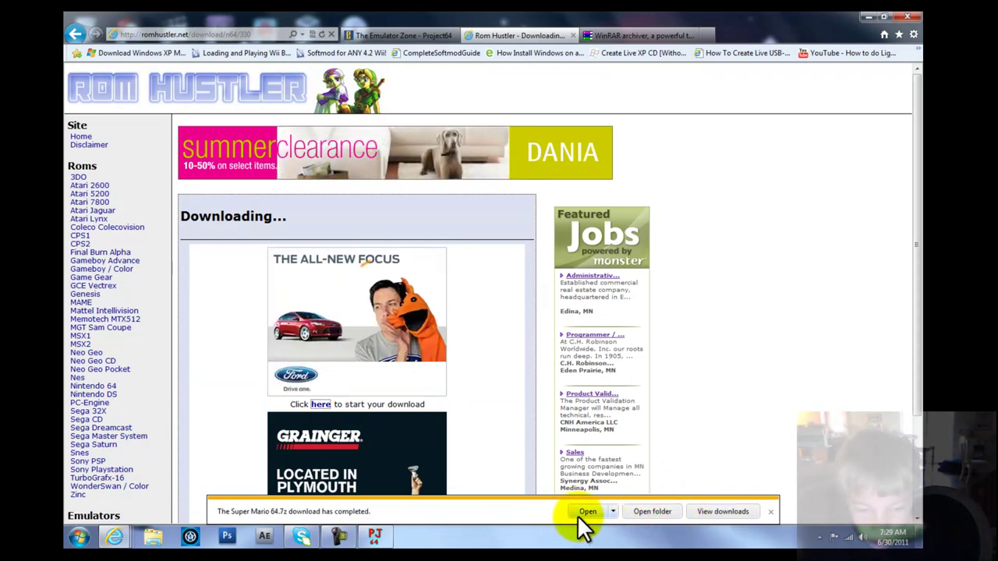
pyautogui.click(588, 512)
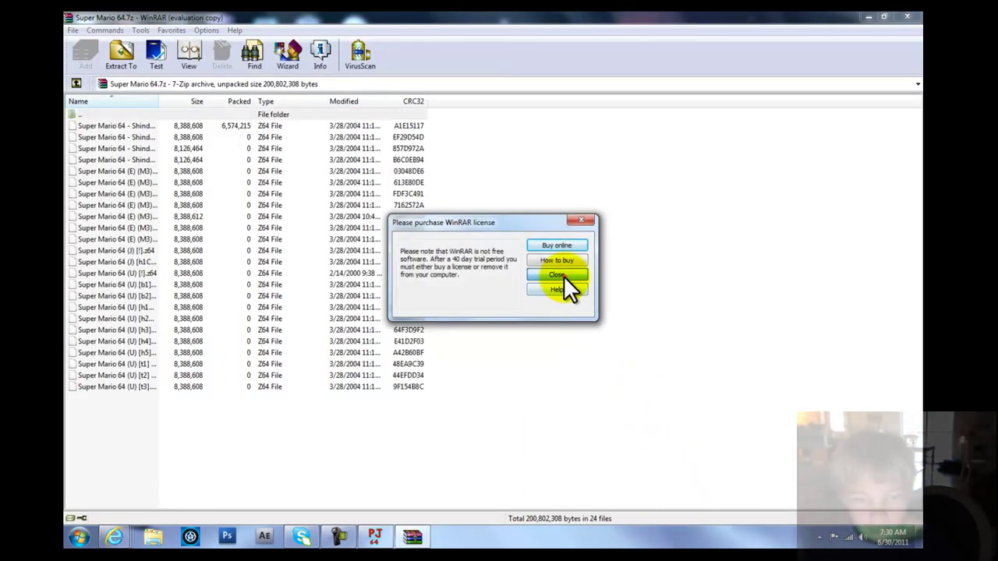
pyautogui.click(563, 277)
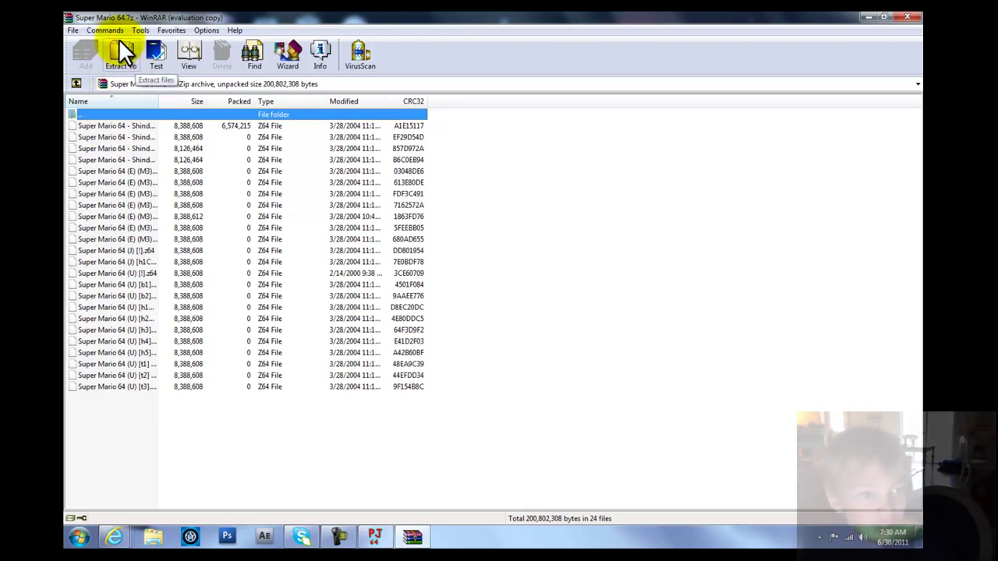
# - Extract the archive to a Super Mario 64 folder directly inside the user profile folder, removing Downloads from the destination path
pyautogui.click(118, 53)
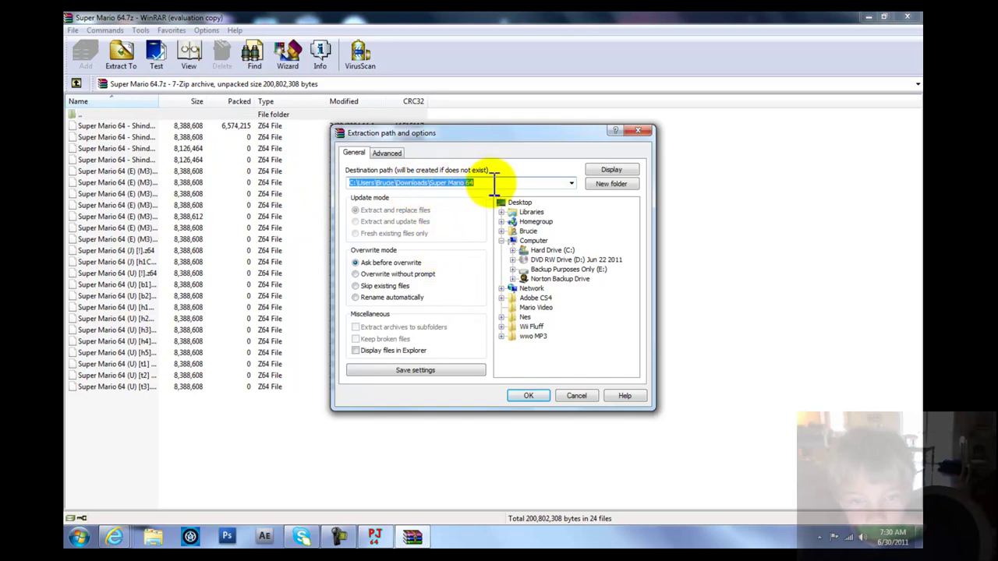
pyautogui.click(431, 184)
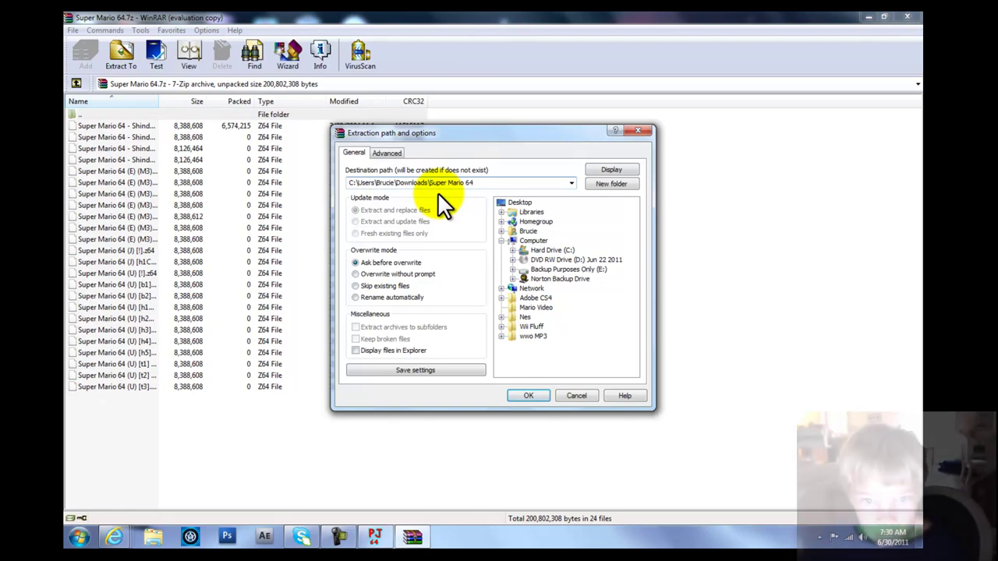
pyautogui.press('BackSpace')
pyautogui.press('BackSpace')
pyautogui.press('BackSpace')
pyautogui.press('BackSpace')
pyautogui.press('BackSpace')
pyautogui.press('BackSpace')
pyautogui.press('BackSpace')
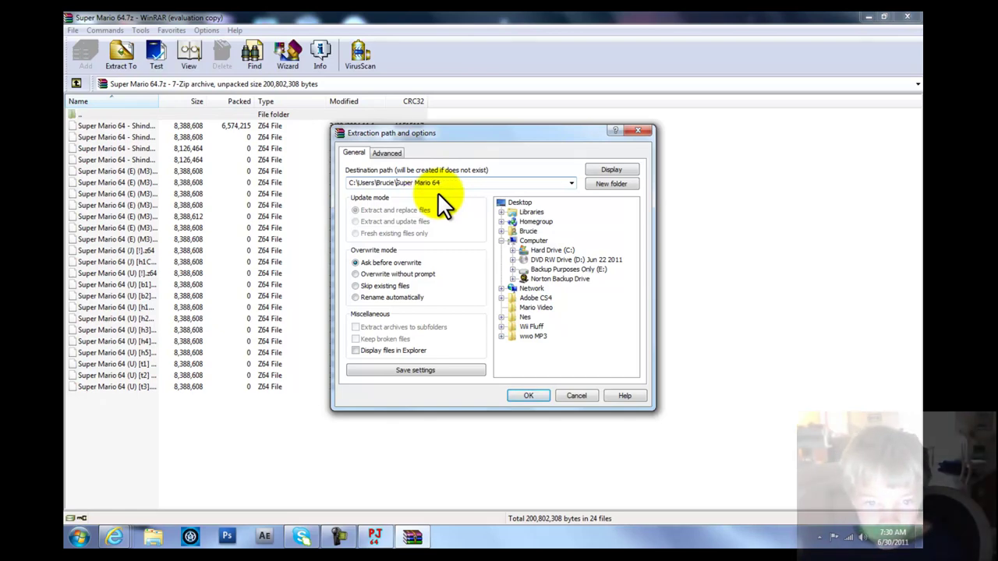
pyautogui.press('Return')
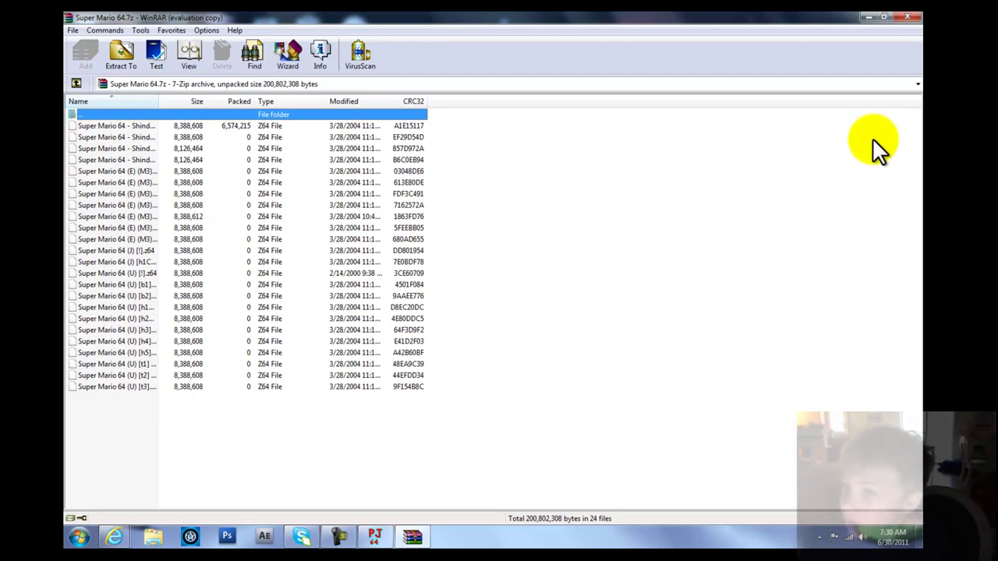
# - Close the archive window and minimize the browser, keeping its tabs open
pyautogui.click(906, 16)
pyautogui.click(908, 17)
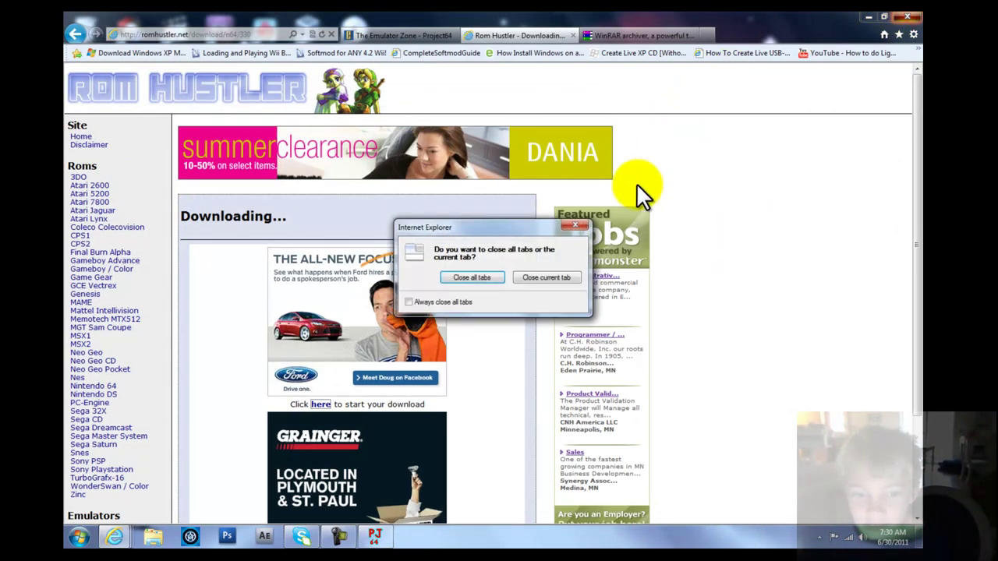
pyautogui.click(574, 226)
pyautogui.click(866, 16)
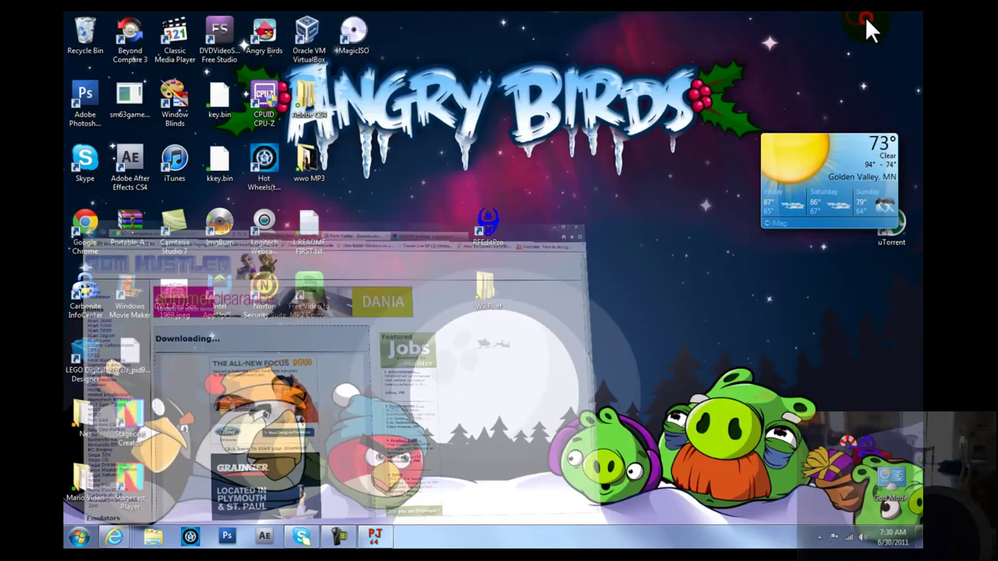
# - In Project64, set the ROM directory to the extracted Super Mario 64 folder inside the user profile folder
pyautogui.click(375, 536)
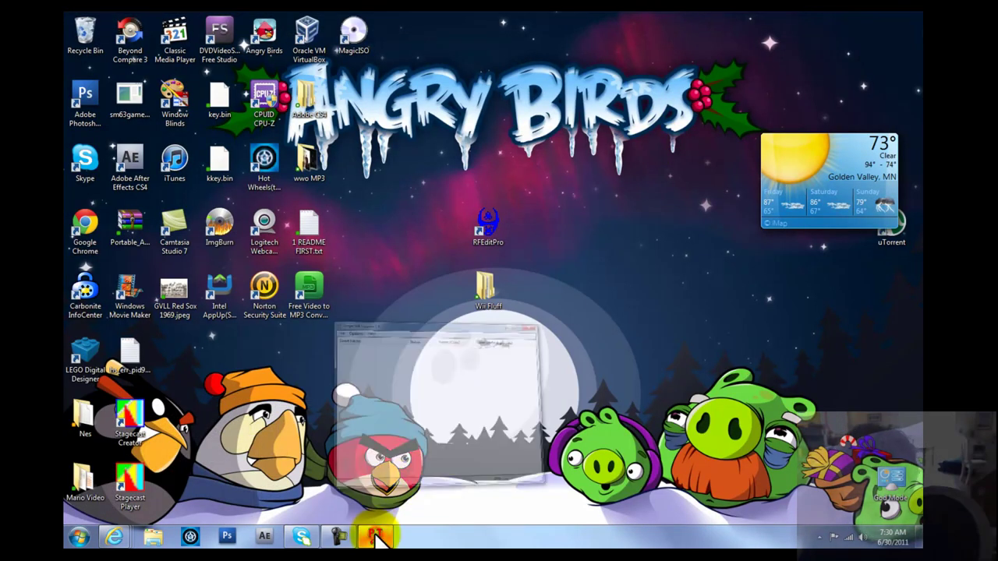
pyautogui.click(315, 161)
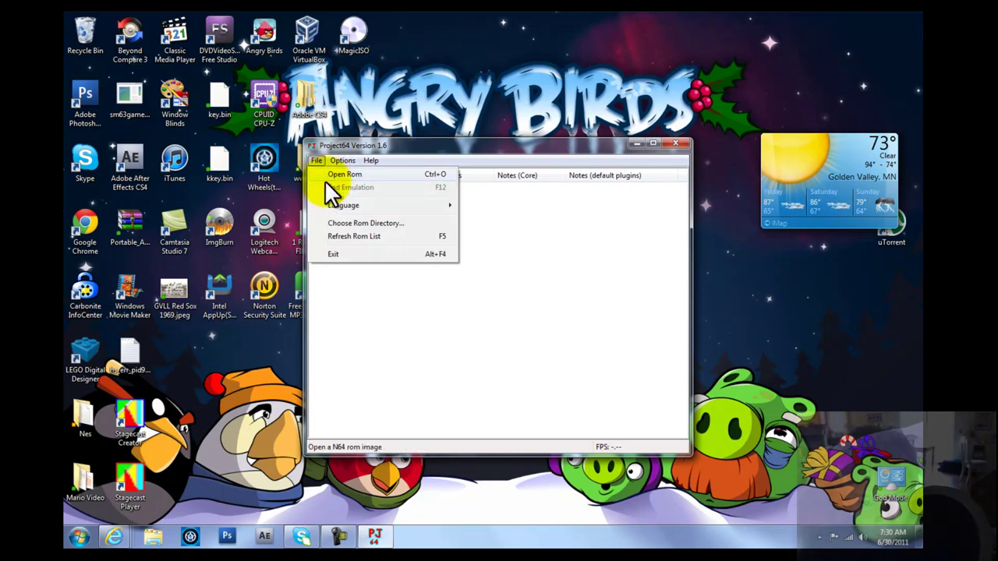
pyautogui.click(365, 223)
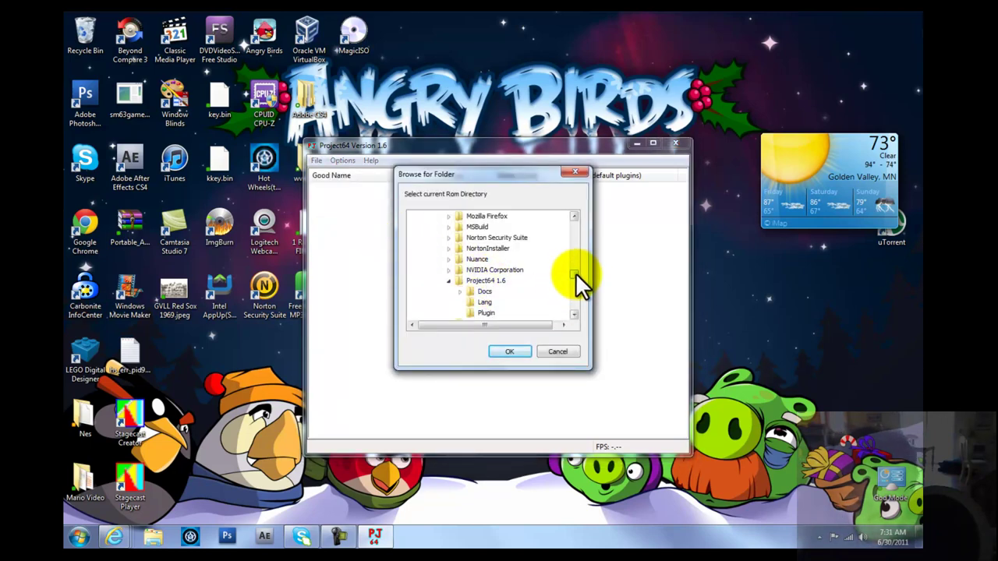
pyautogui.moveTo(576, 273); pyautogui.dragTo(575, 227)
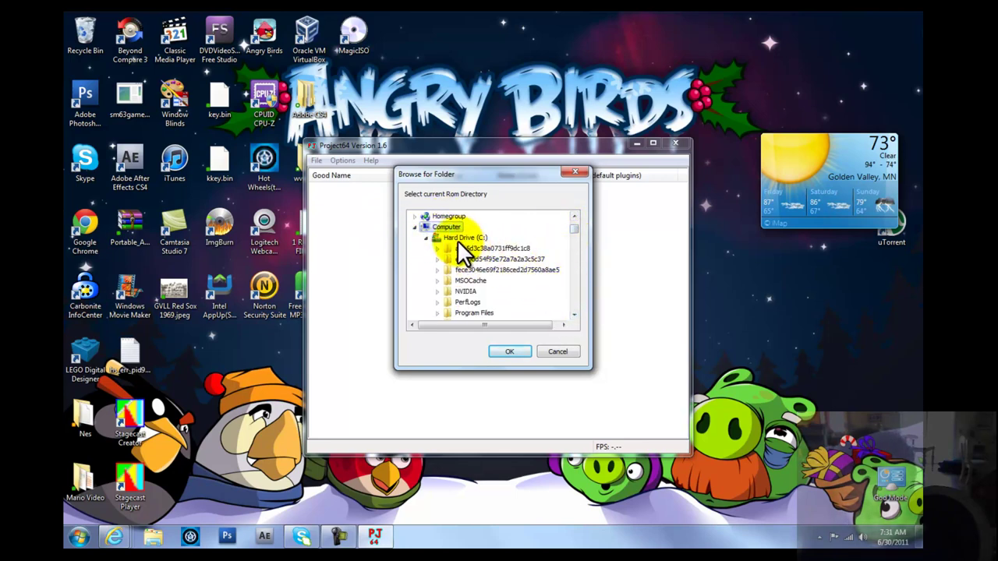
pyautogui.click(414, 227)
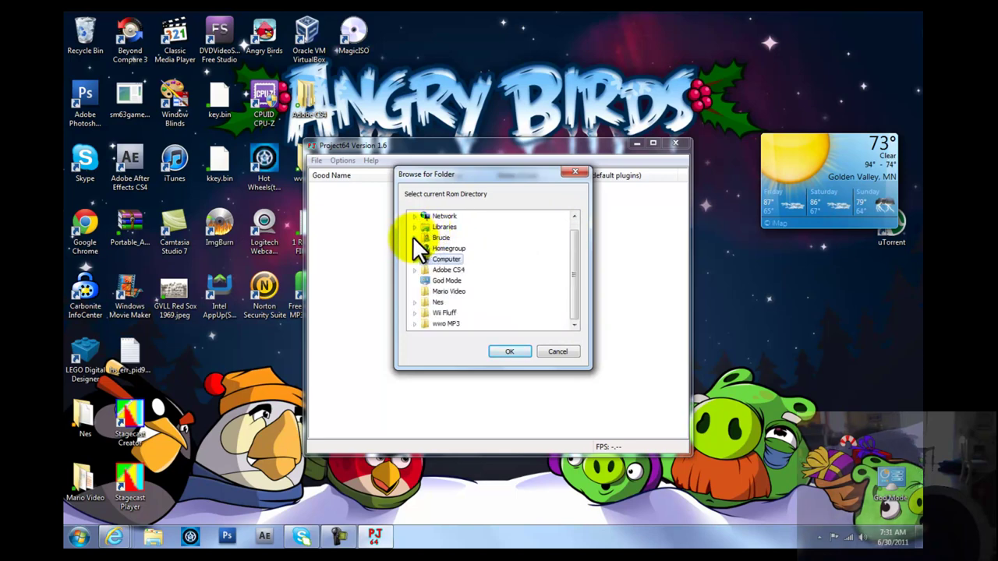
pyautogui.click(414, 237)
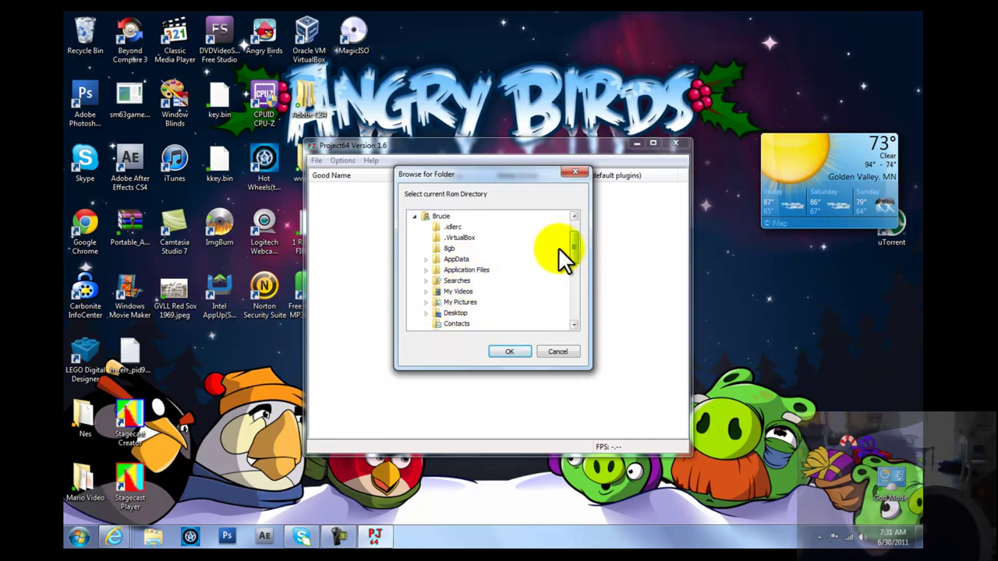
pyautogui.moveTo(573, 250); pyautogui.dragTo(571, 277)
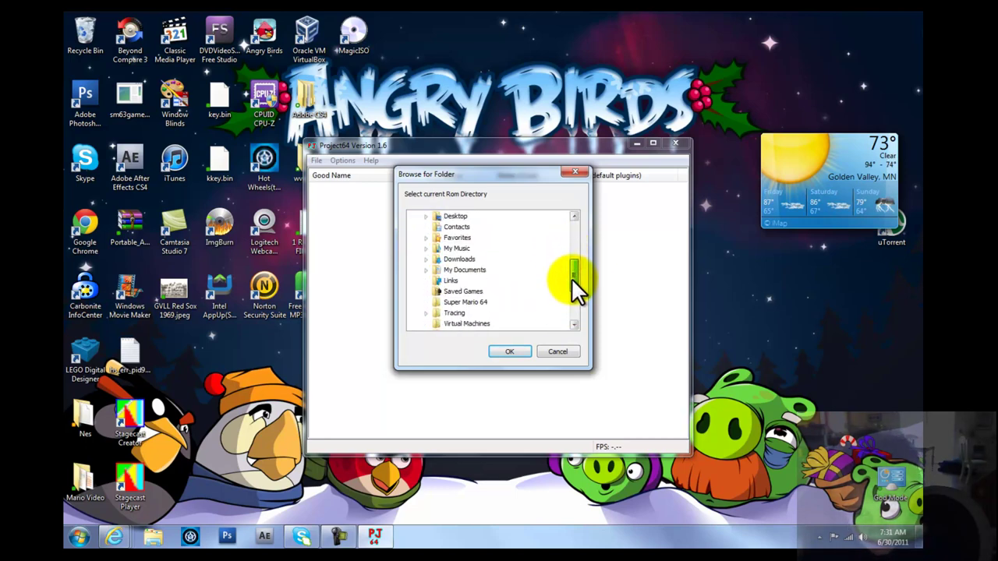
pyautogui.click(483, 301)
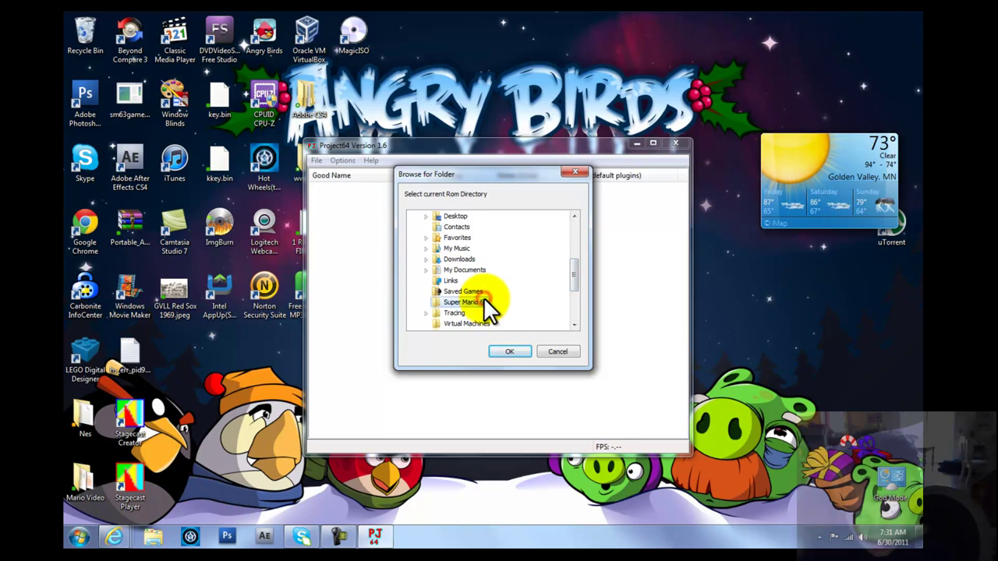
pyautogui.click(504, 348)
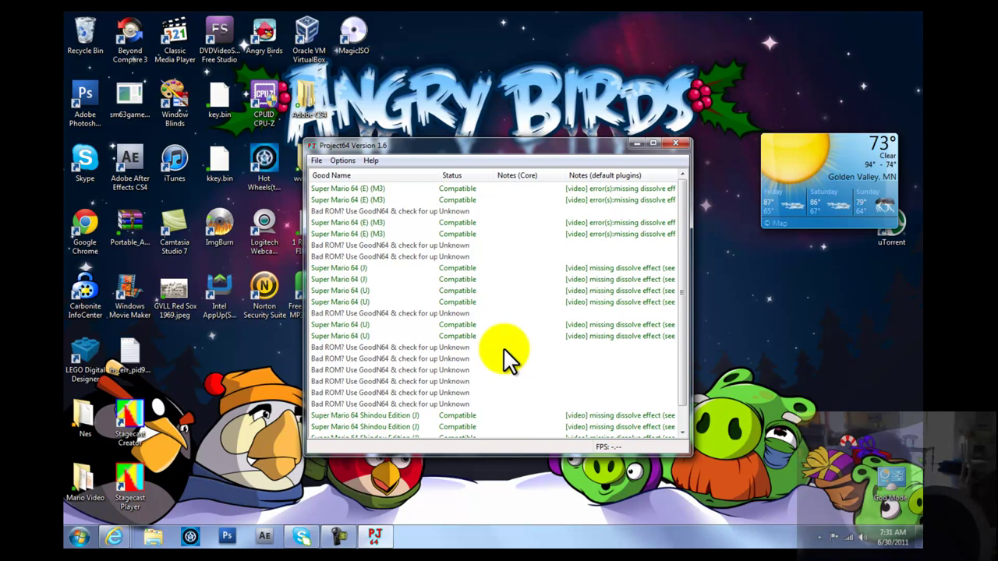
# - Look through the ROM list and review Player 1's key assignments in the controller plugin configuration
pyautogui.scroll(-1, 503, 344)
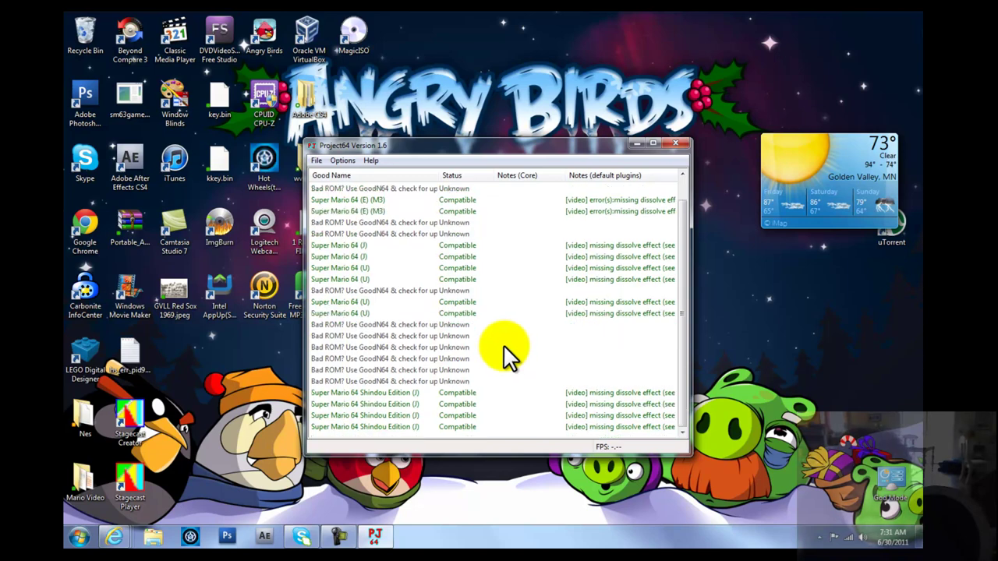
pyautogui.scroll(1, 503, 344)
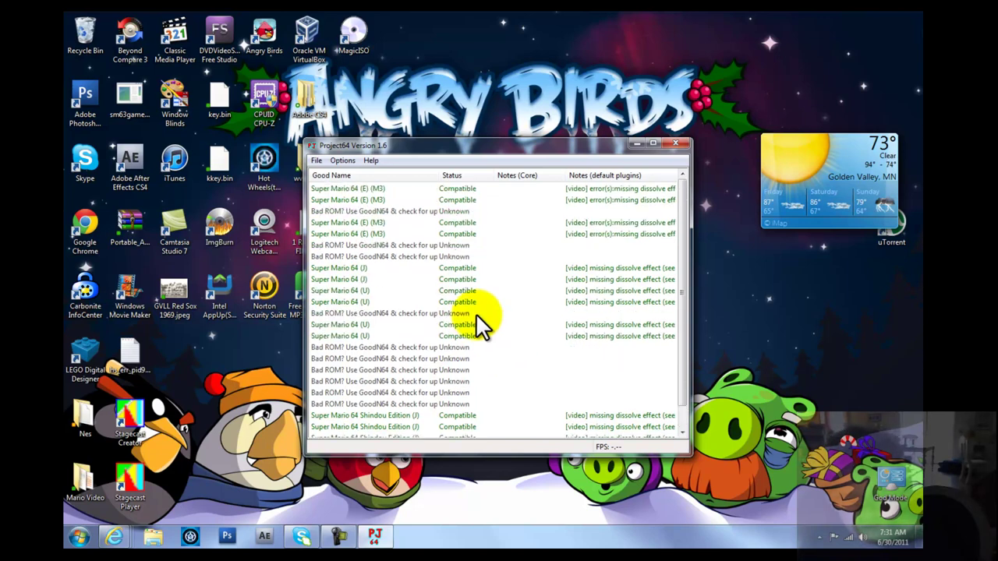
pyautogui.click(340, 160)
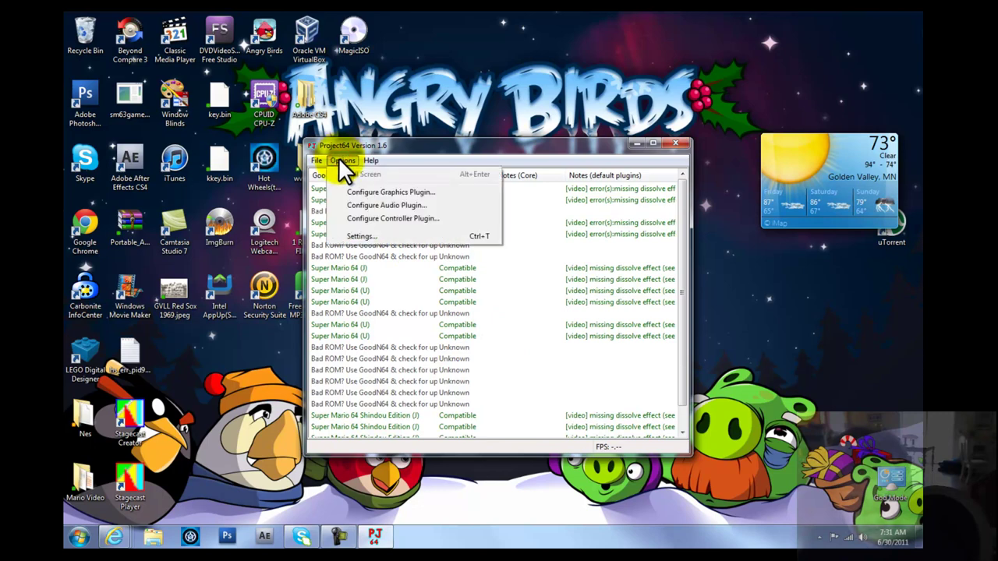
pyautogui.click(417, 217)
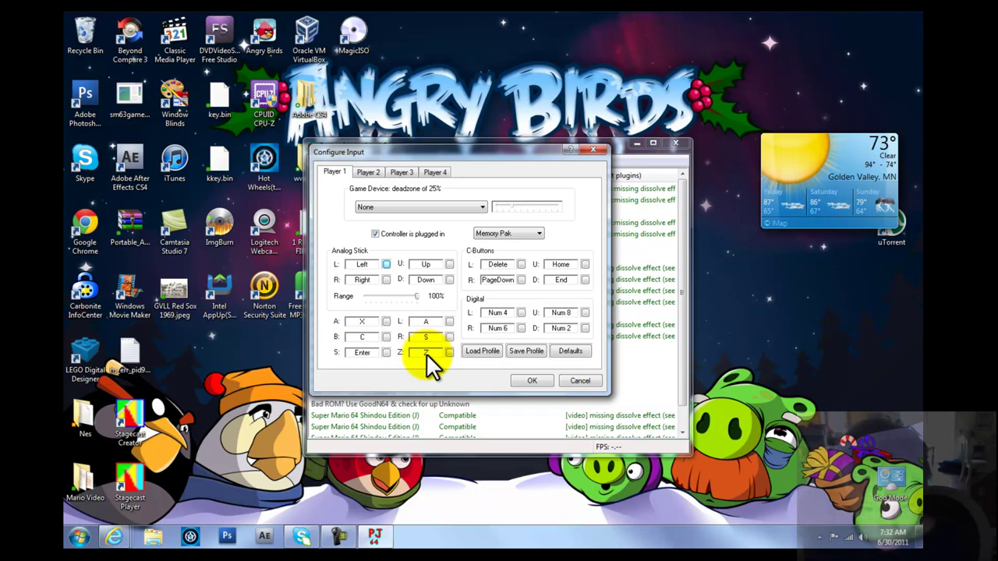
pyautogui.click(527, 381)
# - Launch the first Super Mario 64 (E) (M3) ROM in the list and start the game past its title screen
pyautogui.click(315, 160)
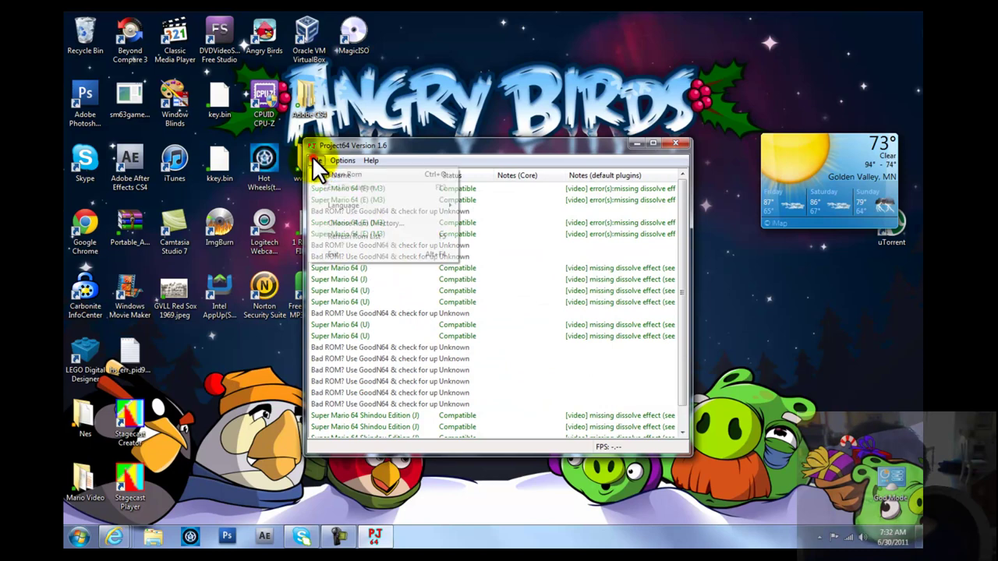
pyautogui.click(349, 143)
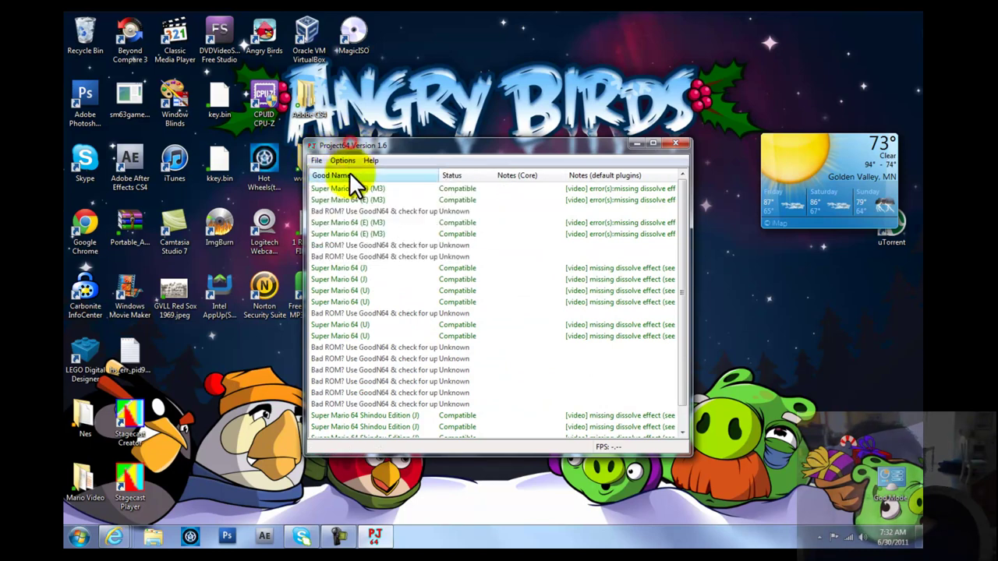
pyautogui.doubleClick(348, 188)
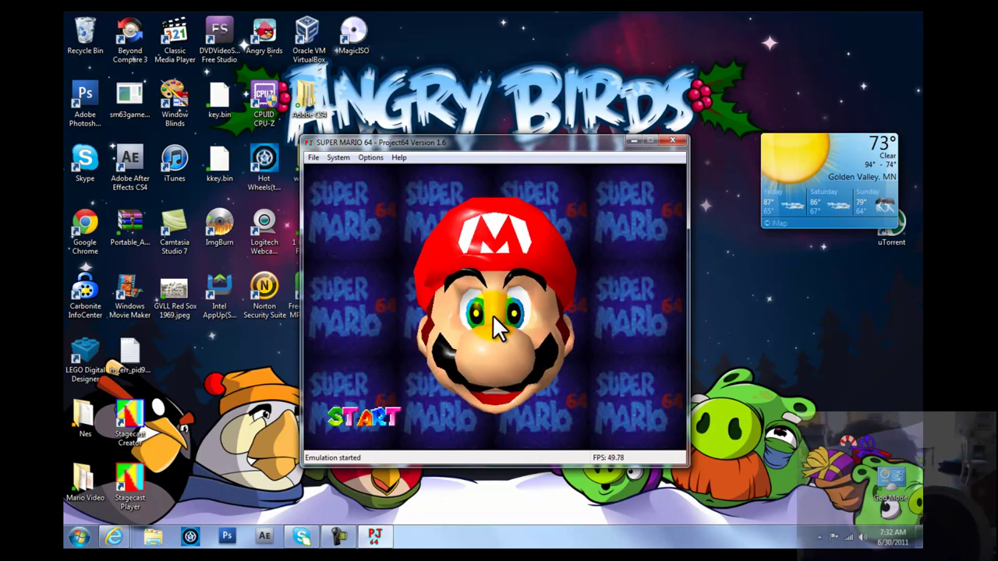
pyautogui.press('Return')
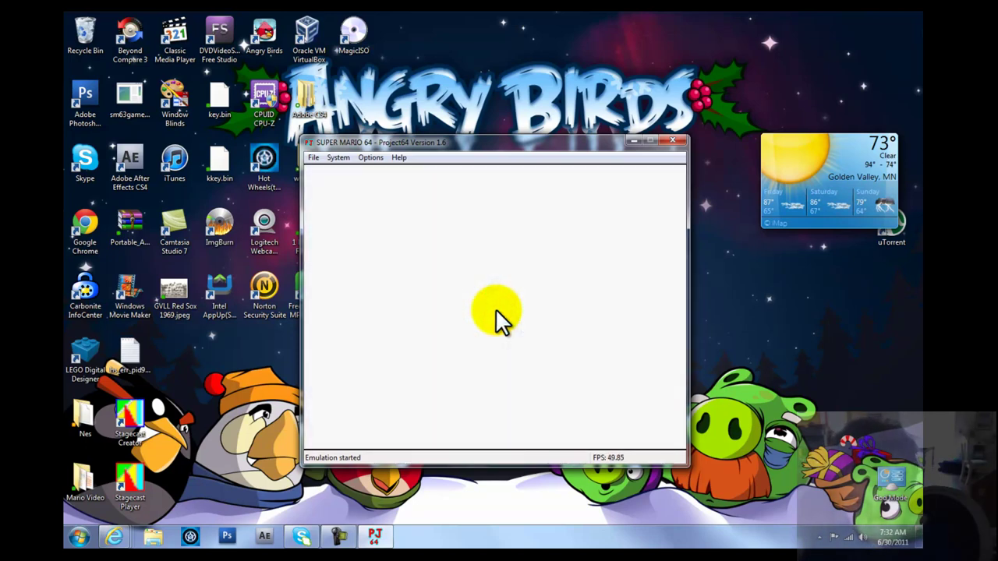
pyautogui.press('x')
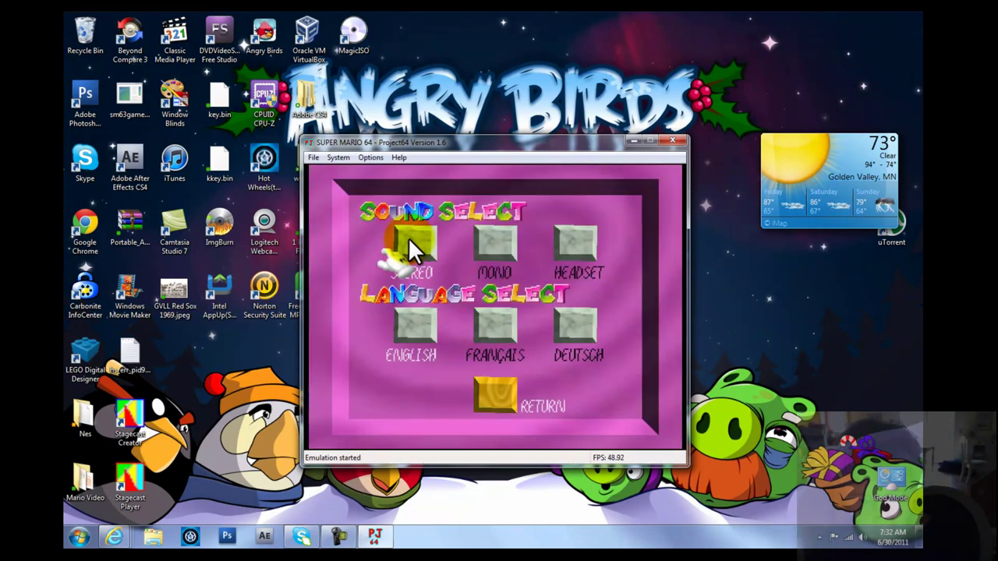
# - Leave the sound and language options with Return, keeping Stereo and English
pyautogui.press('Right')
pyautogui.press('Left')
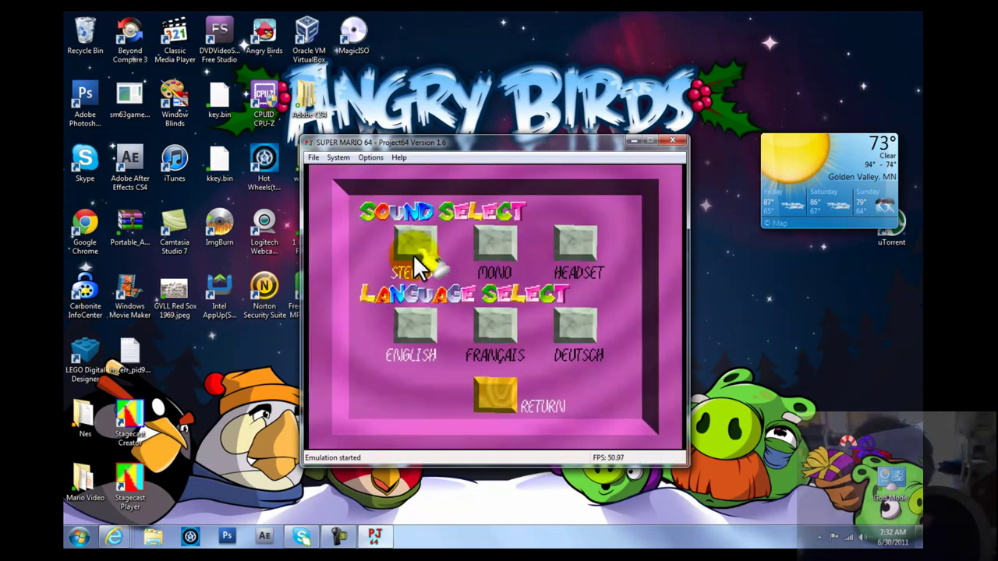
pyautogui.press('Down')
pyautogui.press('Right')
pyautogui.press('Right')
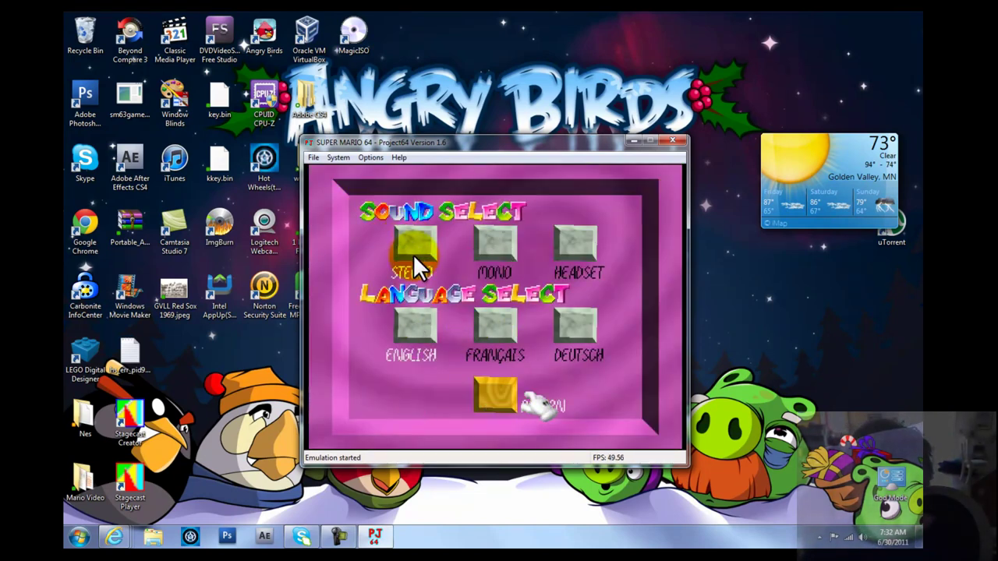
pyautogui.press('Left')
pyautogui.press('x')
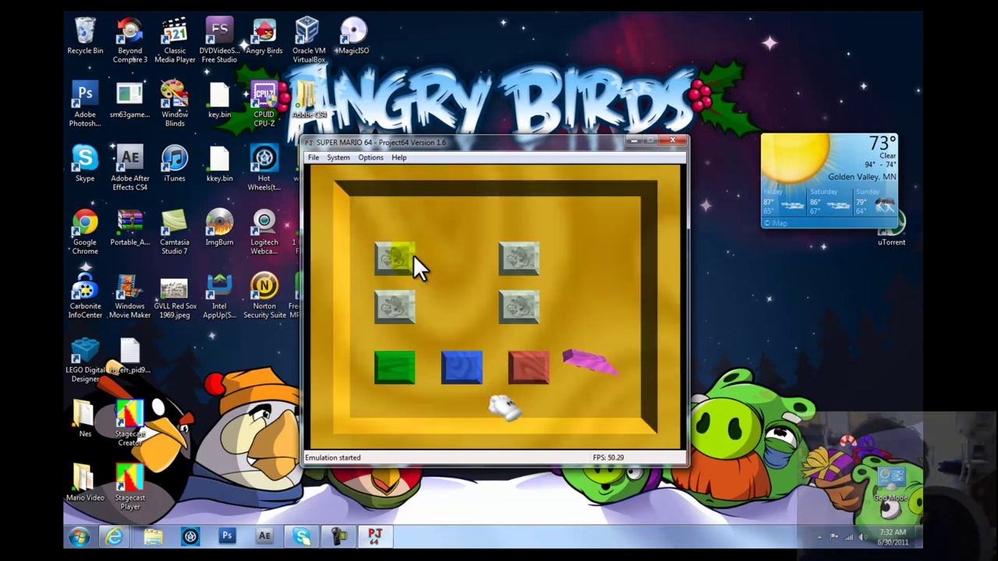
# - Start a new game in the Mario A save slot
pyautogui.press('Left')
pyautogui.press('Up')
pyautogui.press('Up')
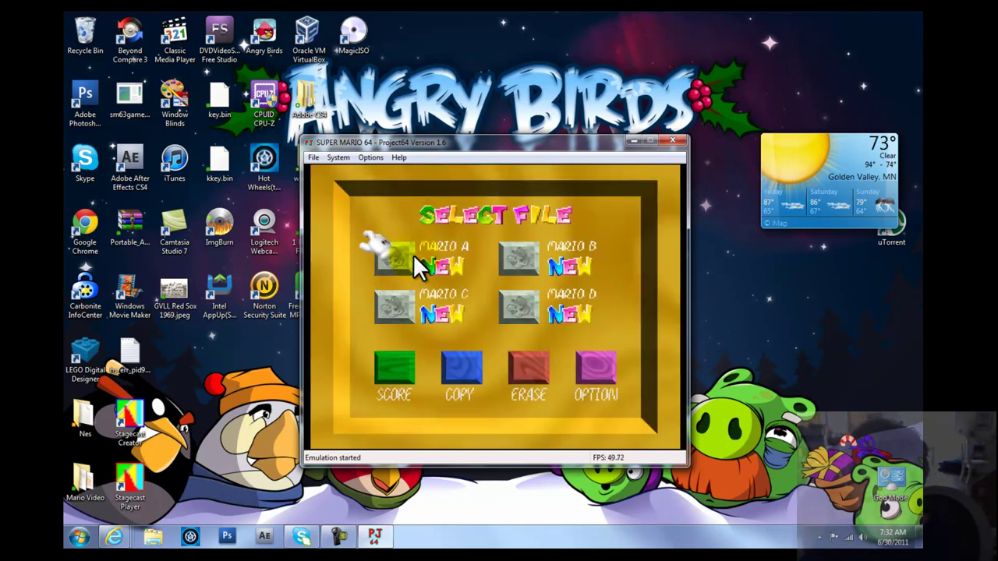
pyautogui.press('Right')
pyautogui.press('Down')
pyautogui.press('x')
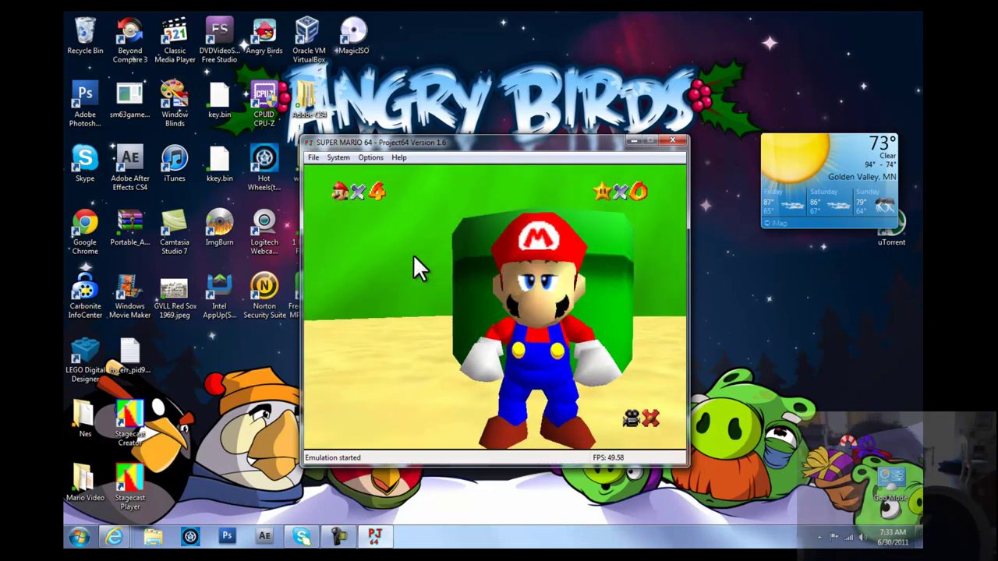
# - Advance through the welcome message outside Princess Toadstool's castle until Mario can move freely
pyautogui.press('Left')
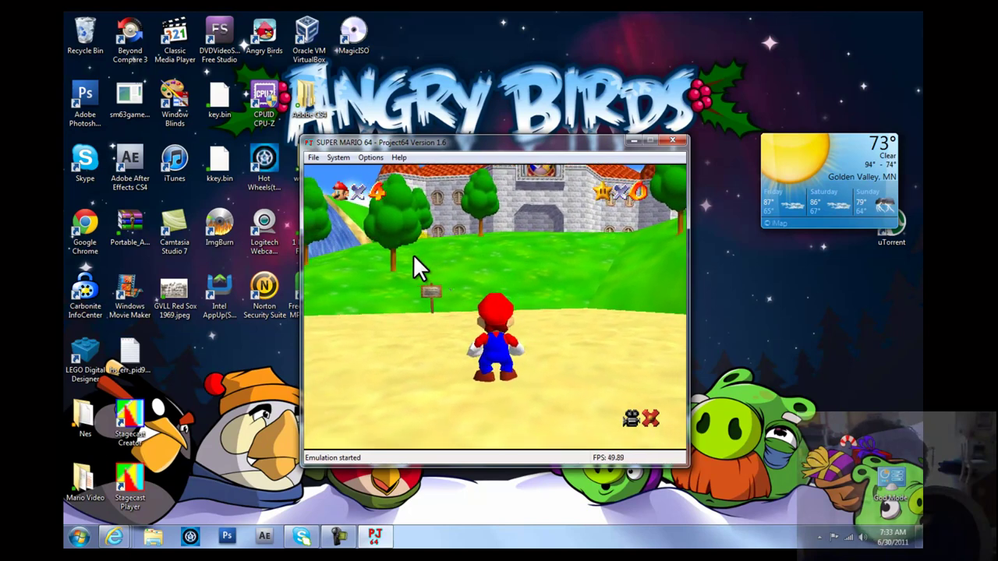
pyautogui.press('c')
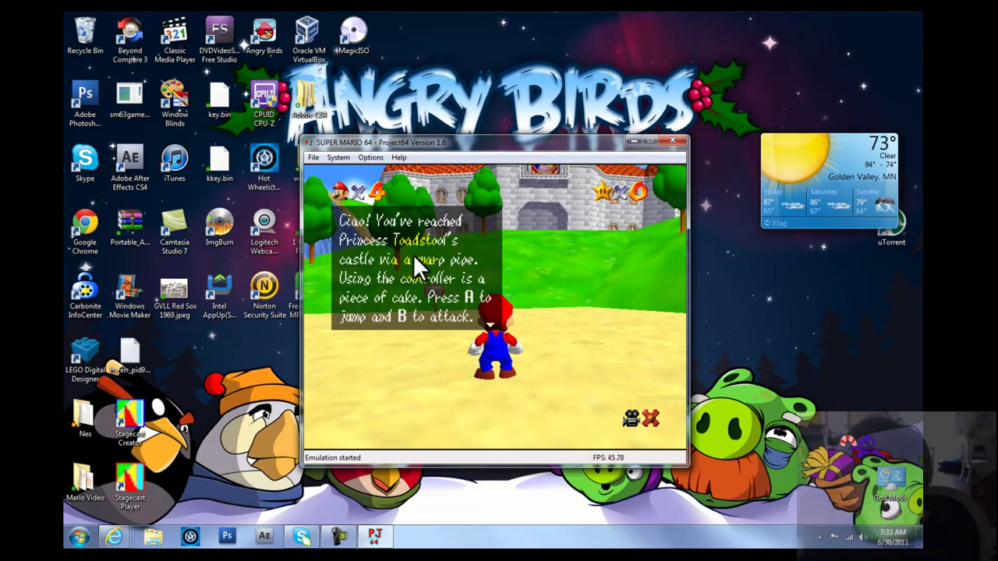
pyautogui.press('x')
pyautogui.press('x')
# - Try out Mario's movement and jumps on the sandy ground in front of the castle
pyautogui.press('Right')
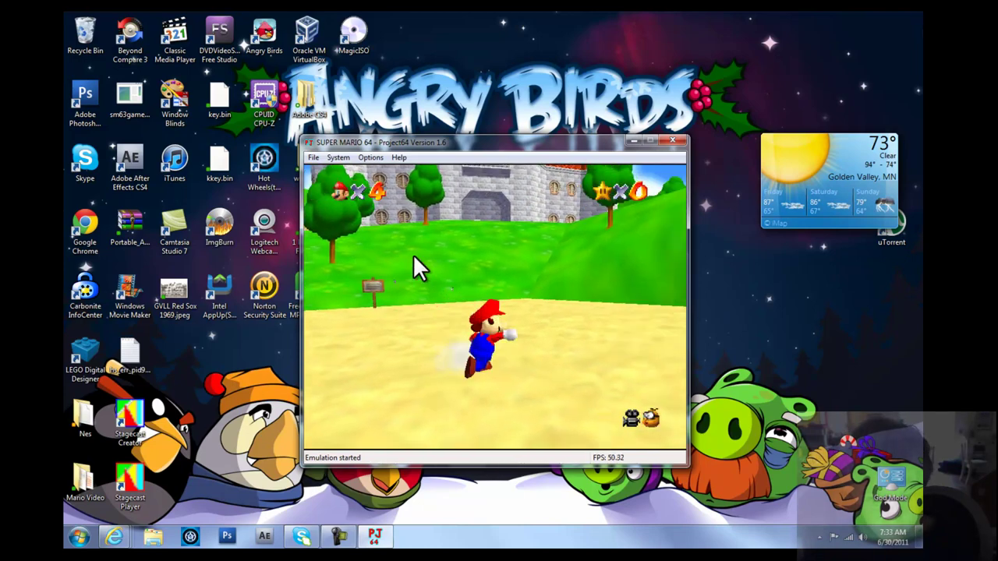
pyautogui.press('z')
pyautogui.press('x')
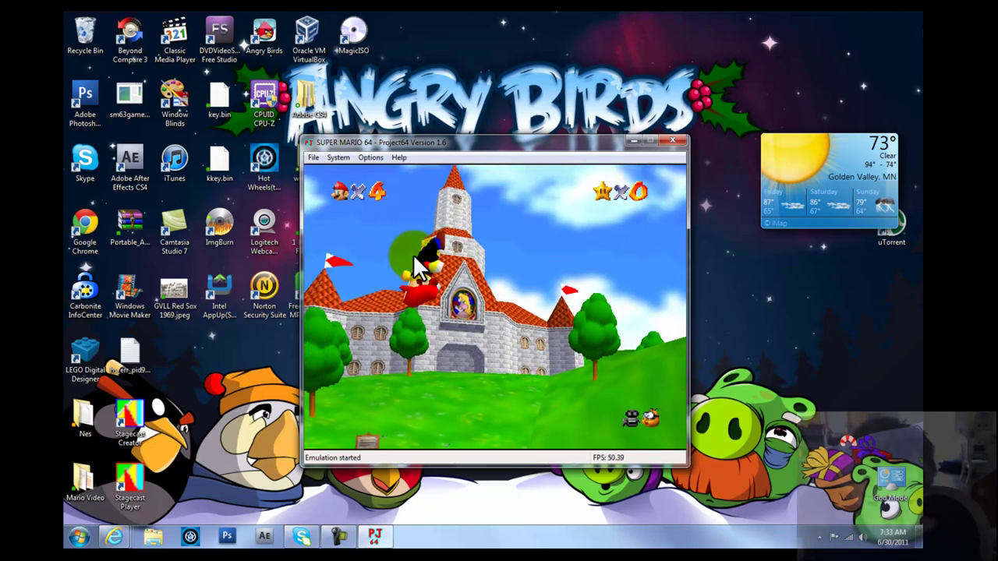
pyautogui.press('Down')
pyautogui.press('x')
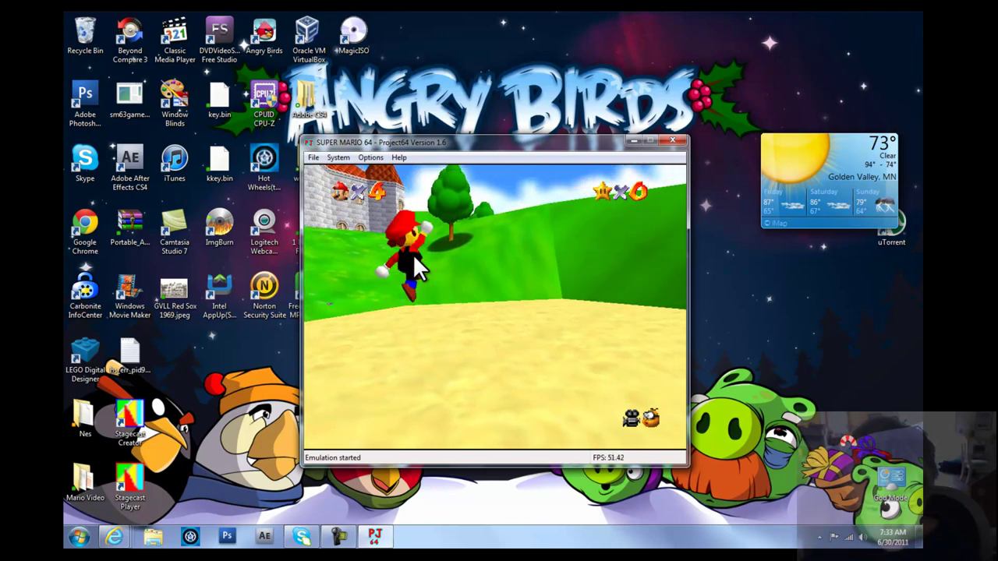
pyautogui.press('Left')
pyautogui.press('Up')
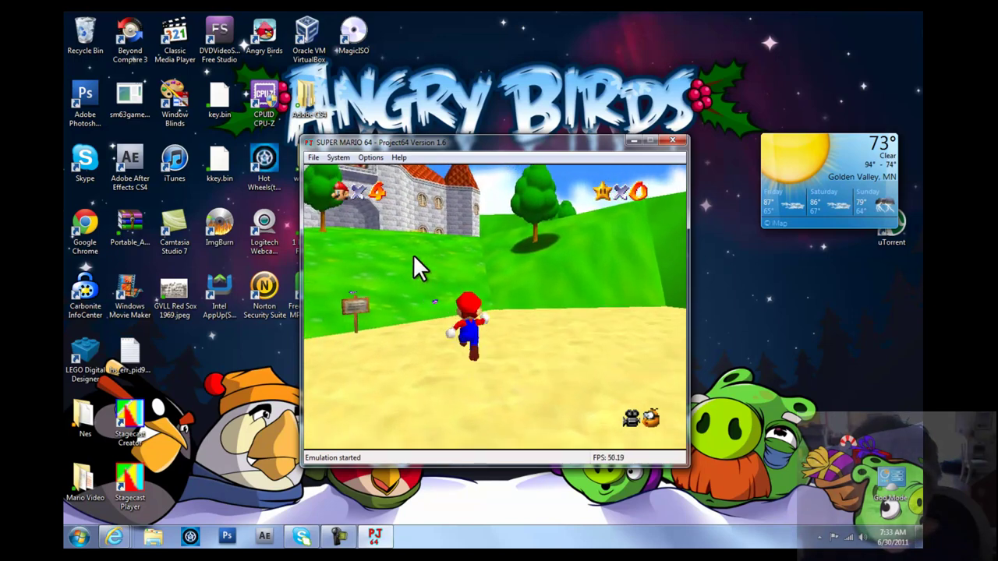
# - Run and jump Mario up the grassy hill to the start of the castle bridge
pyautogui.press('x')
pyautogui.press('x')
pyautogui.press('x')
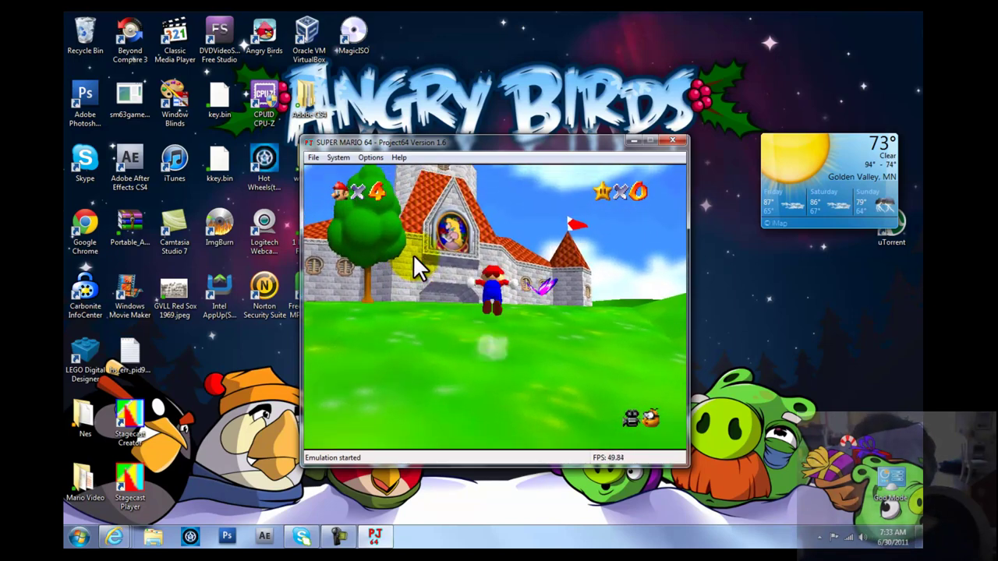
pyautogui.press('Up')
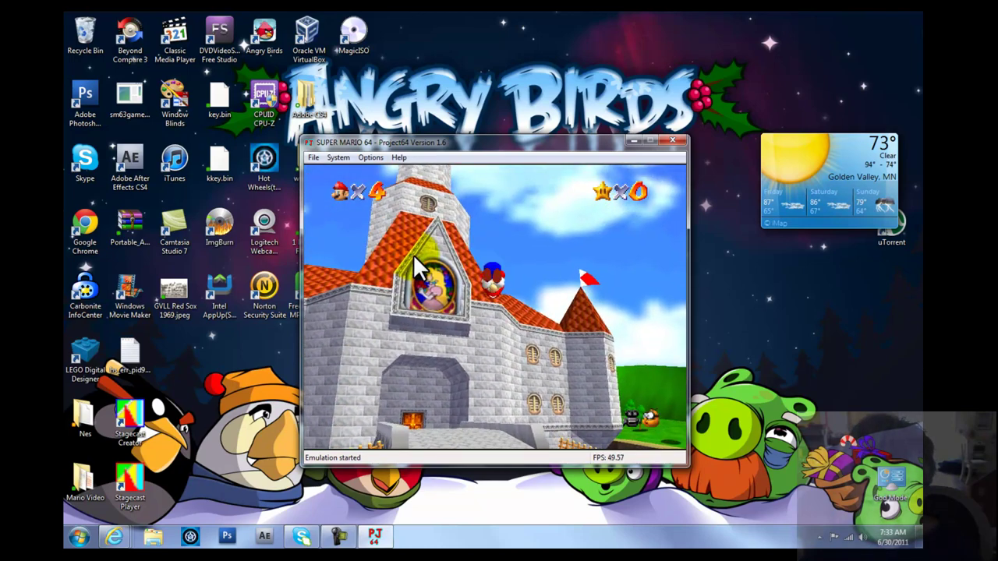
pyautogui.press('x')
pyautogui.press('Up')
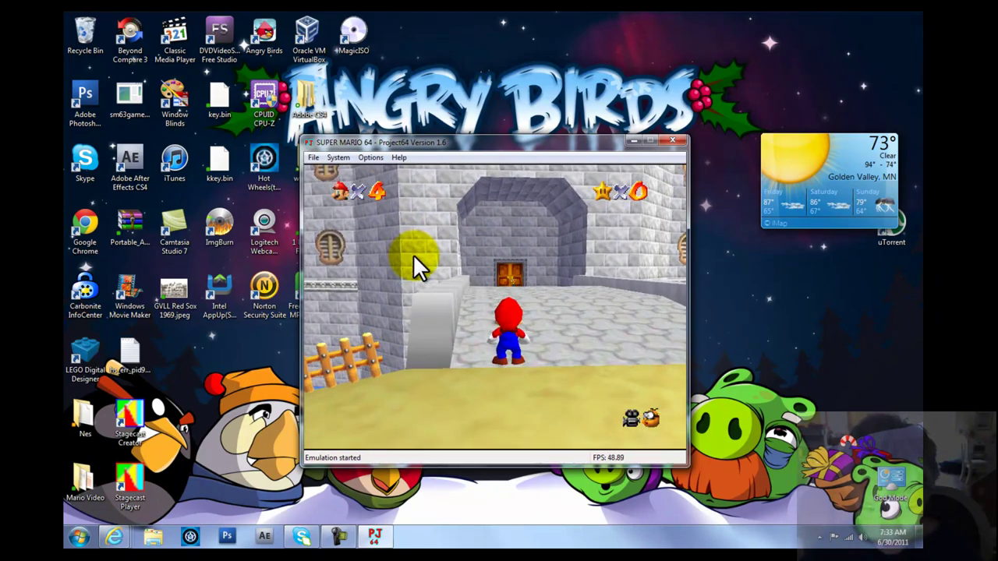
# - Skip through the Lakitu Bros. camera introduction at the castle bridge
pyautogui.press('Left')
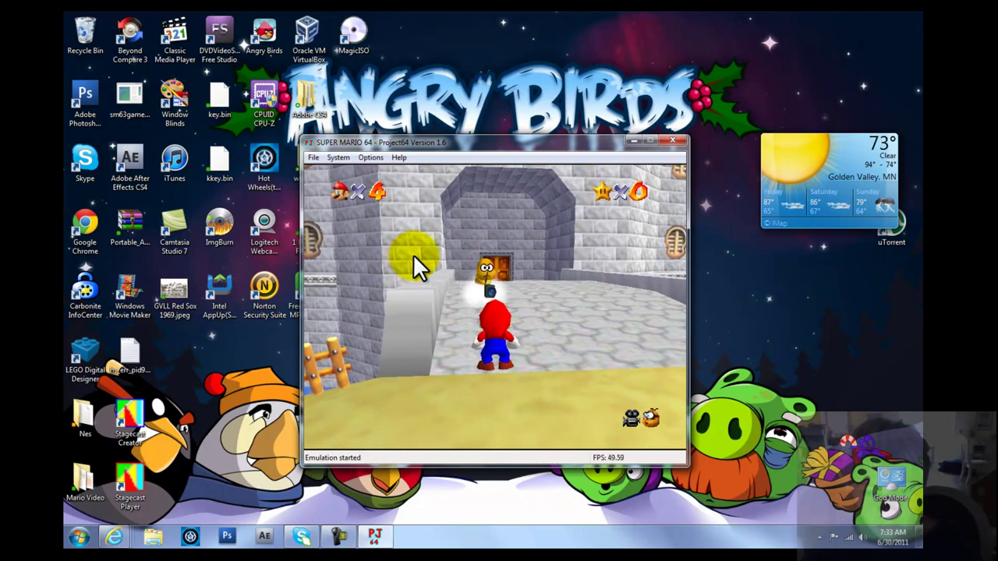
pyautogui.press('Right')
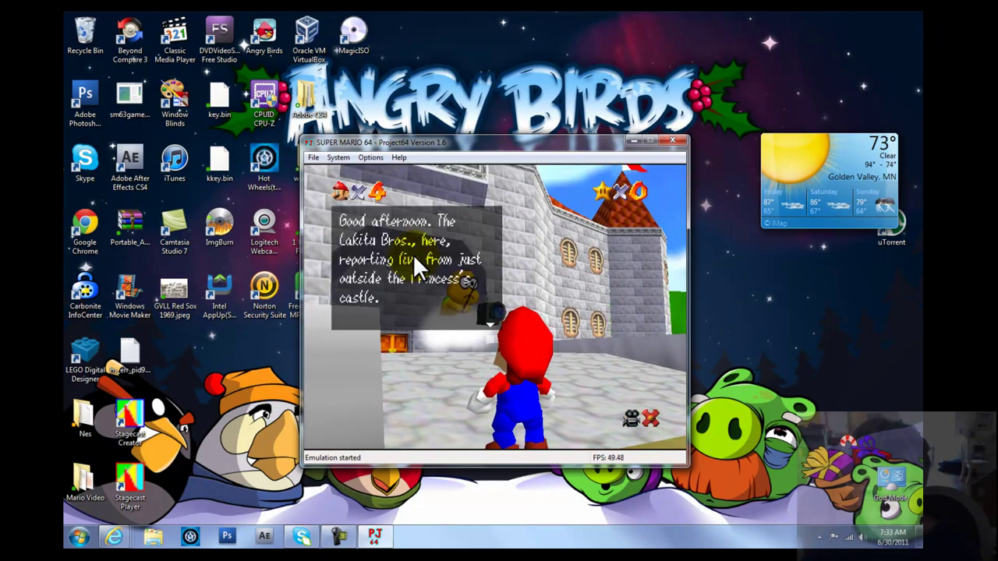
pyautogui.press('x')
pyautogui.press('x')
pyautogui.press('x')
pyautogui.press('x')
pyautogui.press('x')
pyautogui.press('x')
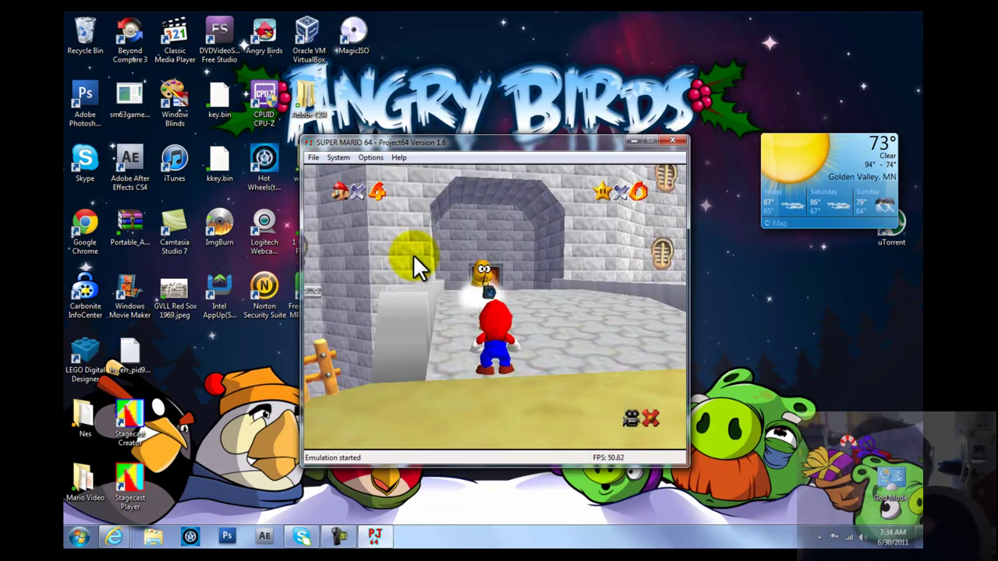
# - Run Mario across the bridge through the castle door and close Bowser's welcome message
pyautogui.press('Up')
pyautogui.press('Up')
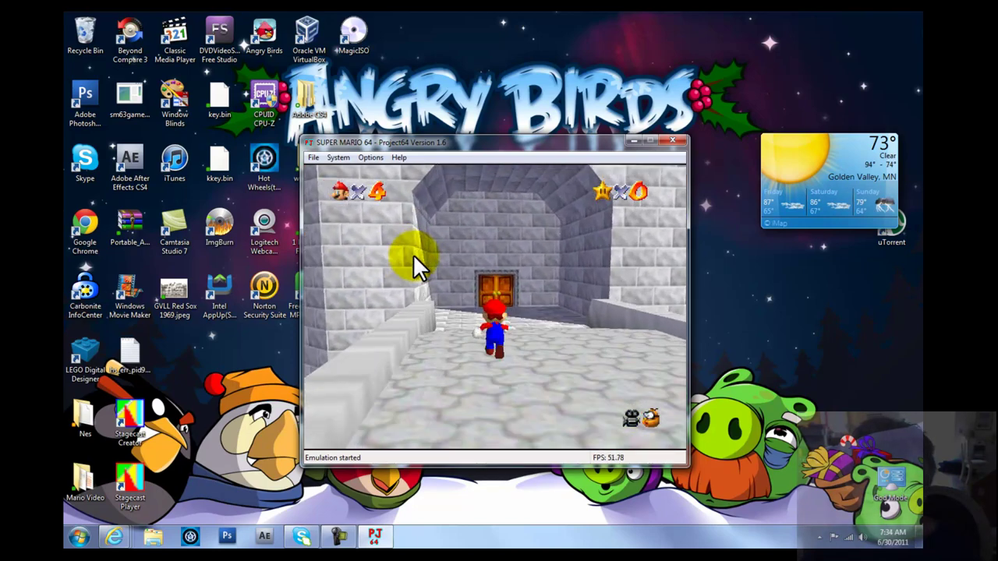
pyautogui.press('Up')
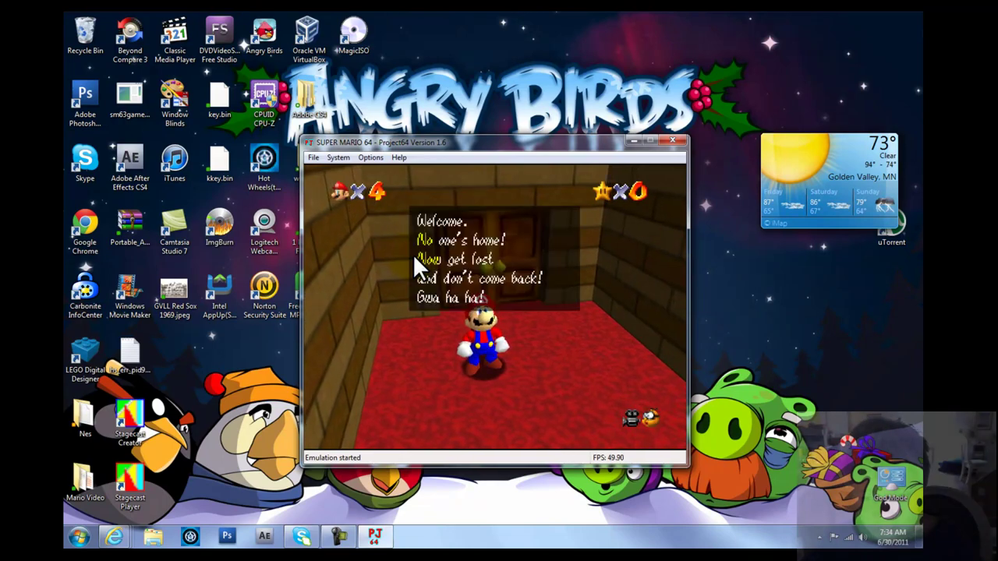
pyautogui.press('x')
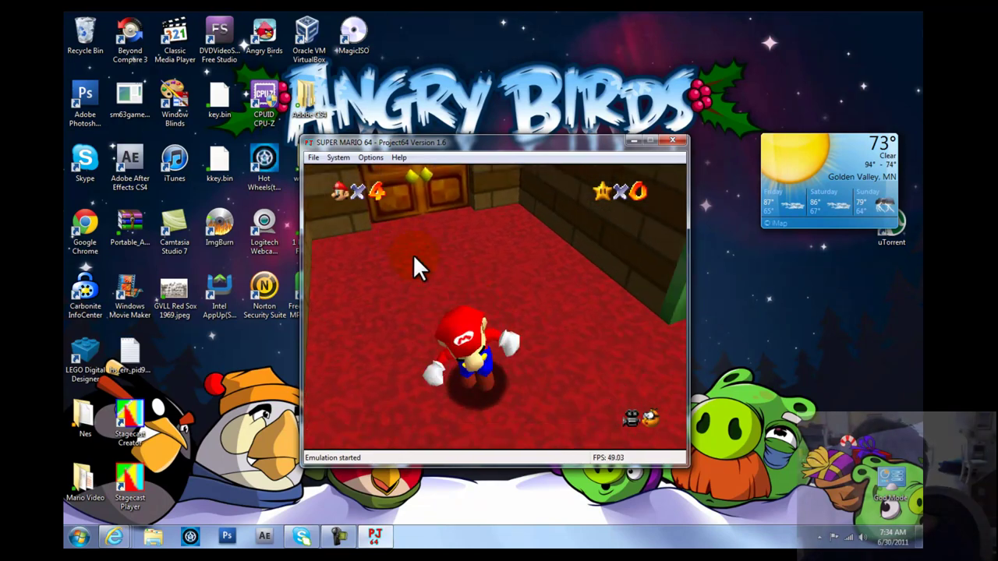
# - Run Mario across the castle hall to Toad and talk through his message about the Bob-omb painting
pyautogui.press('Up')
pyautogui.press('Left')
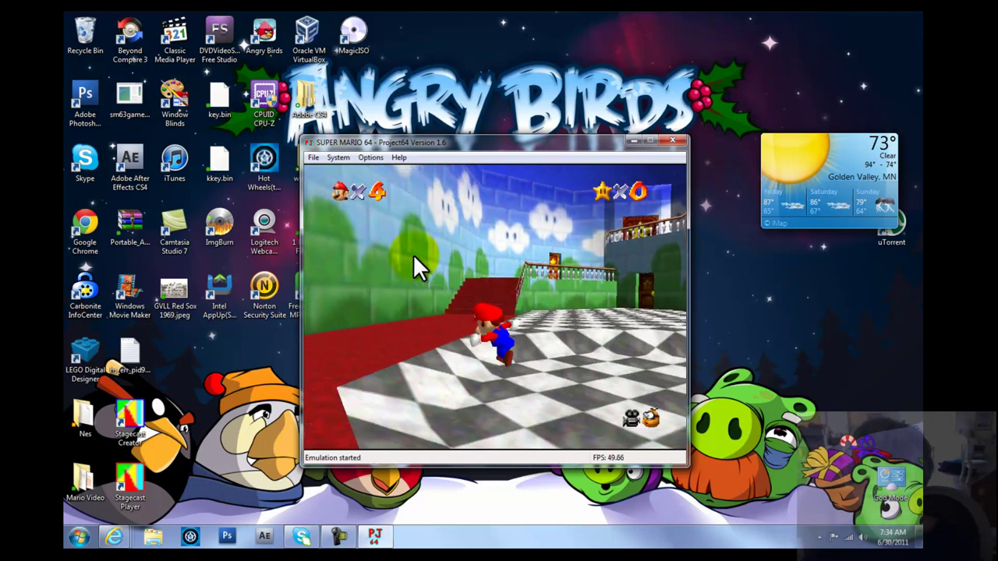
pyautogui.press('Left')
pyautogui.press('x')
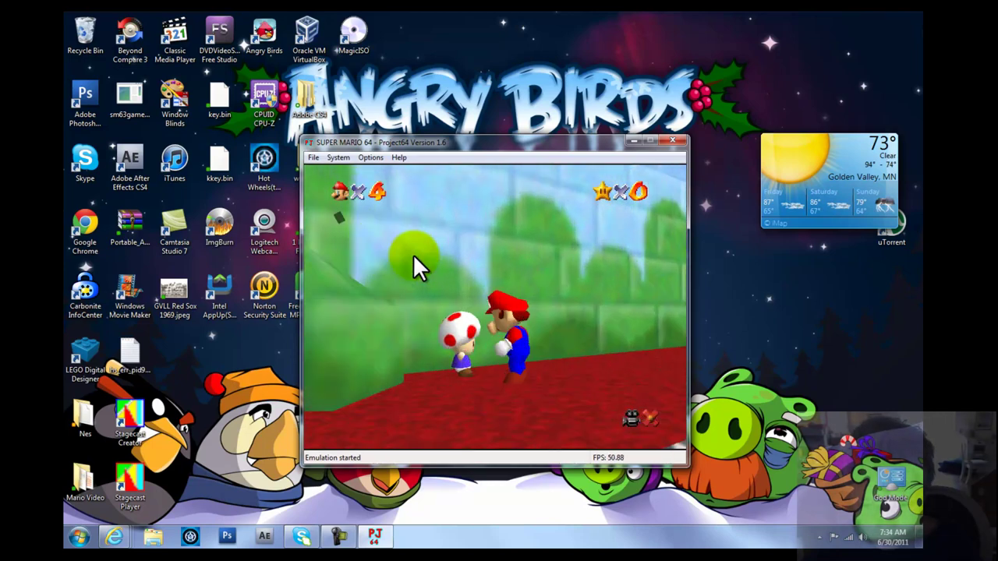
pyautogui.press('c')
pyautogui.press('c')
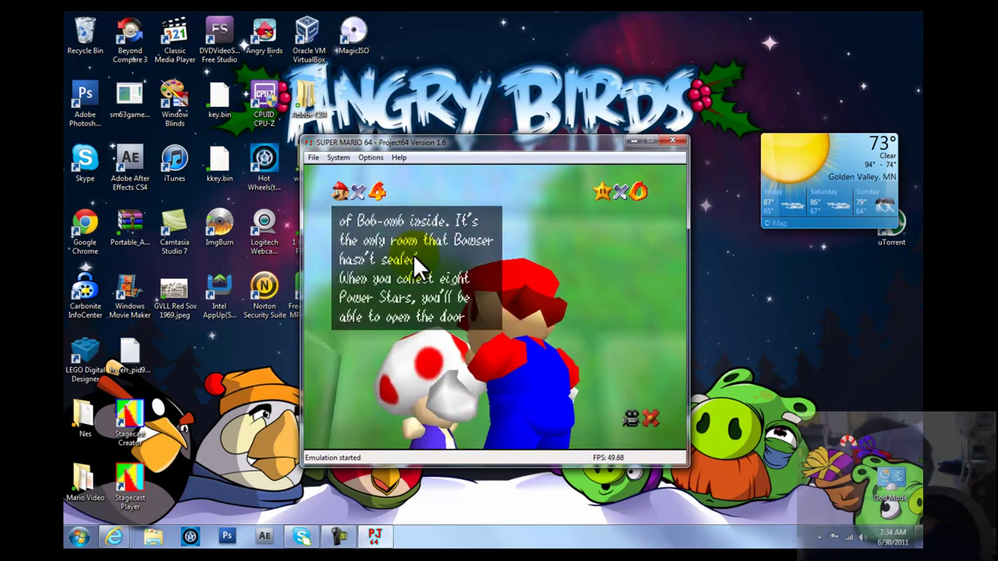
pyautogui.press('c')
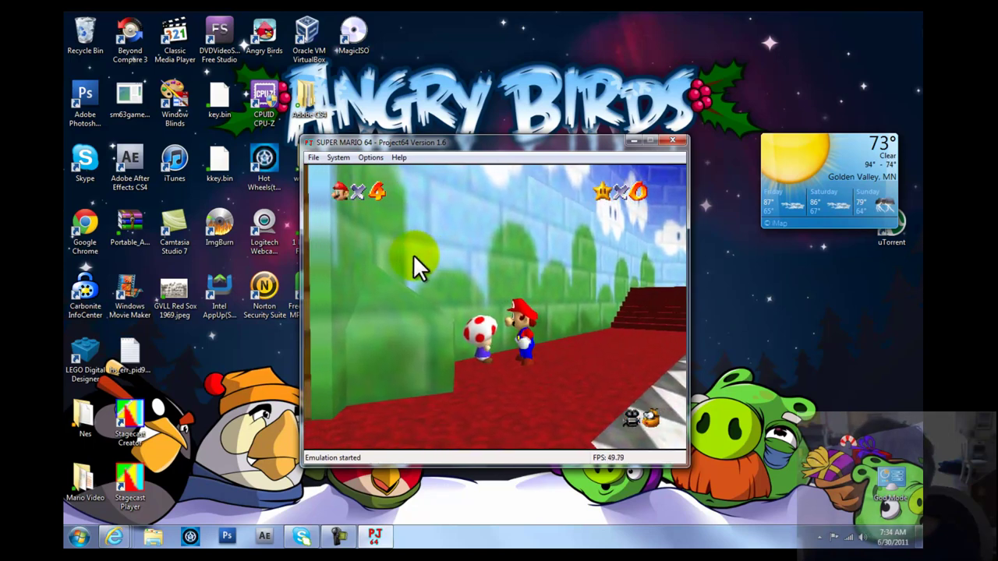
# - Run Mario up the red staircase and through the star door into the Bob-omb painting room
pyautogui.press('Right')
pyautogui.press('Up')
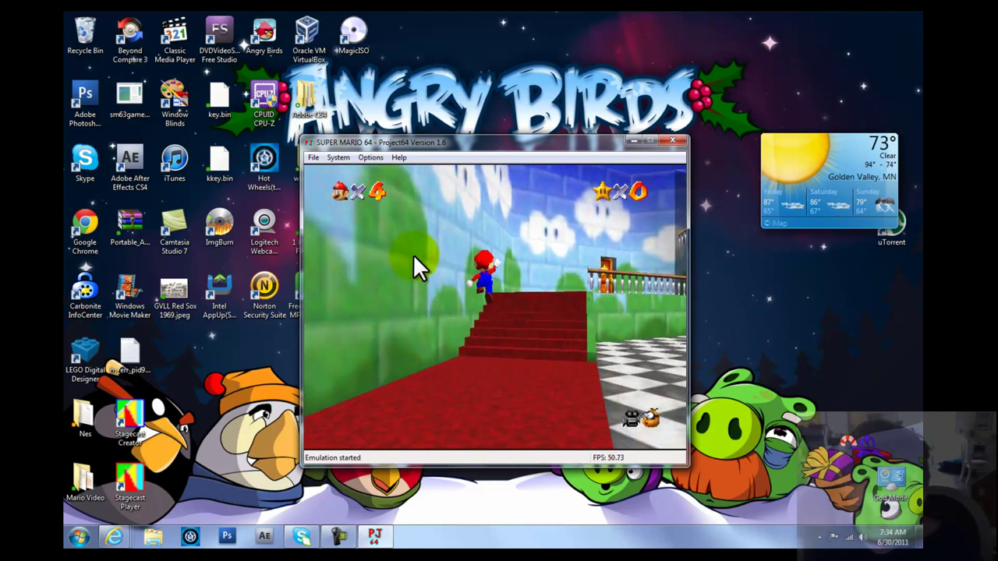
pyautogui.press('Up')
pyautogui.press('Up')
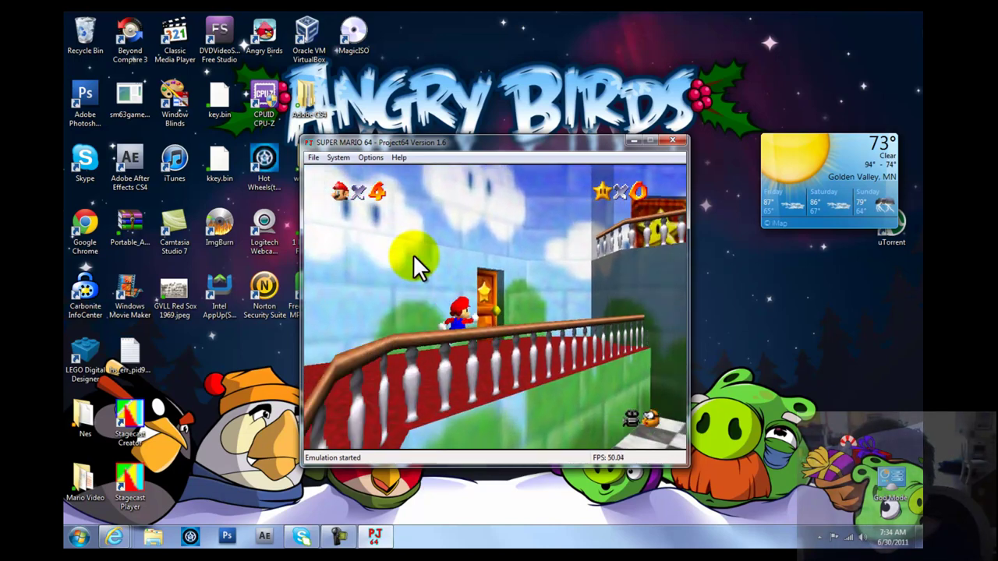
pyautogui.press('Up')
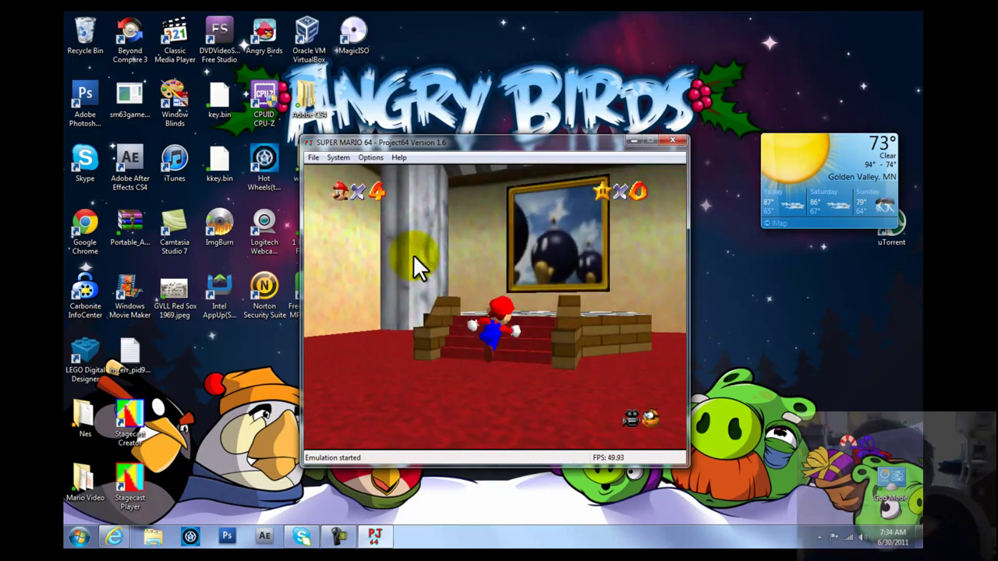
# - Enter the Bob-omb painting and start the Big Bob-omb on the Summit mission, closing its opening message
pyautogui.press('Up')
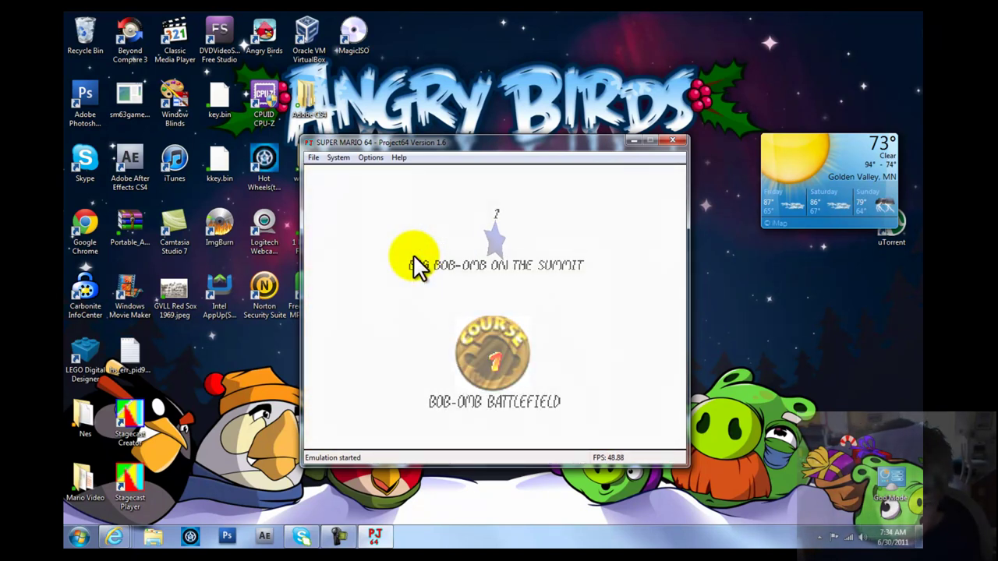
pyautogui.press('Return')
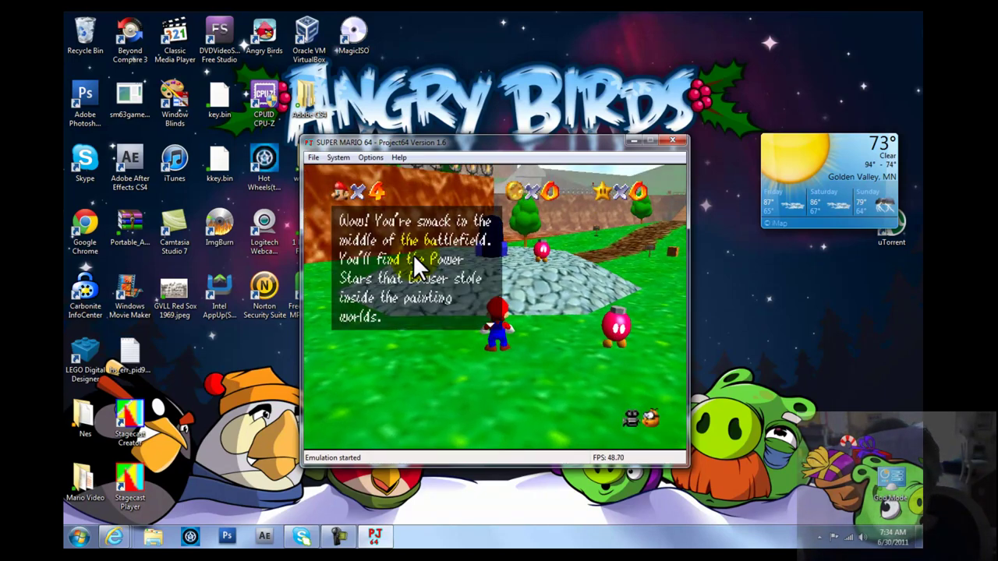
pyautogui.press('x')
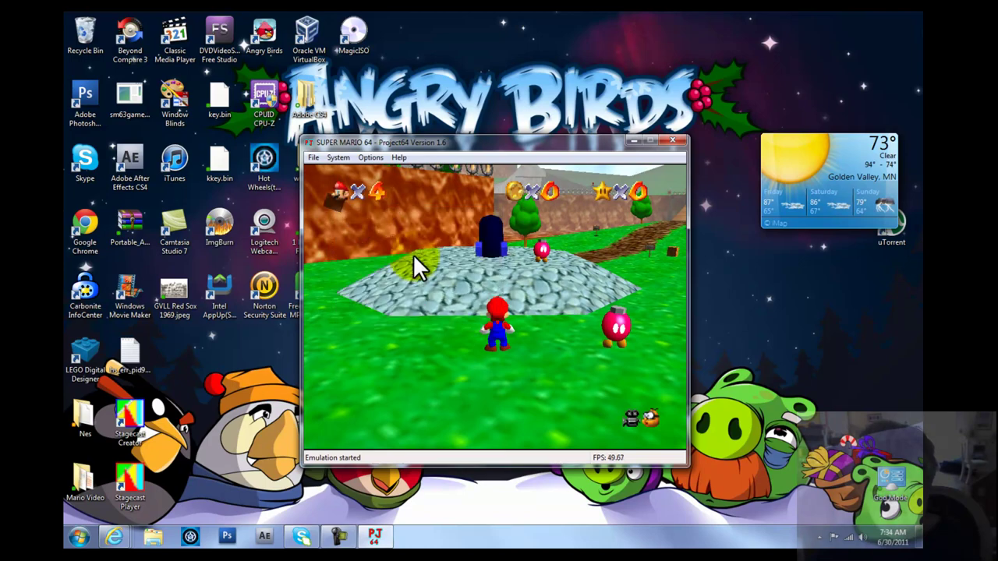
# - Move Mario onto the stone platform and talk to the pink Bob-omb Buddy, closing its message
pyautogui.press('Right')
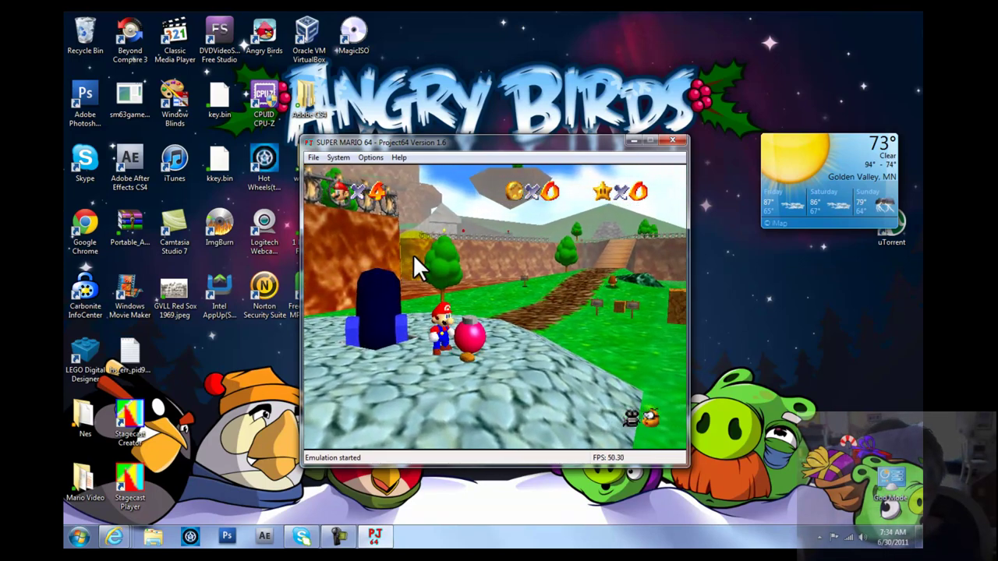
pyautogui.press('x')
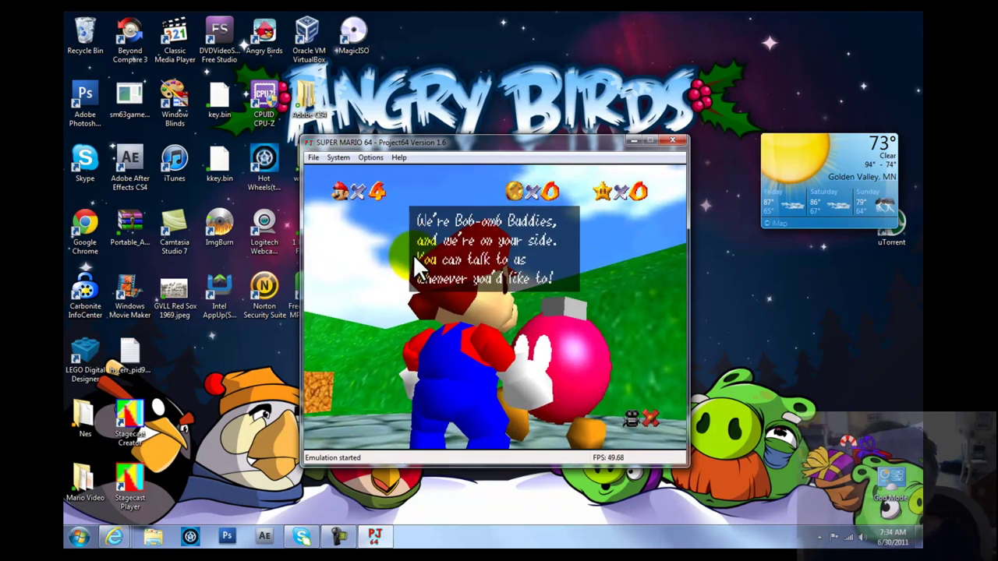
pyautogui.press('c')
# - Run Mario along the dirt path to the wooden bridge in Bob-omb Battlefield
pyautogui.press('Up')
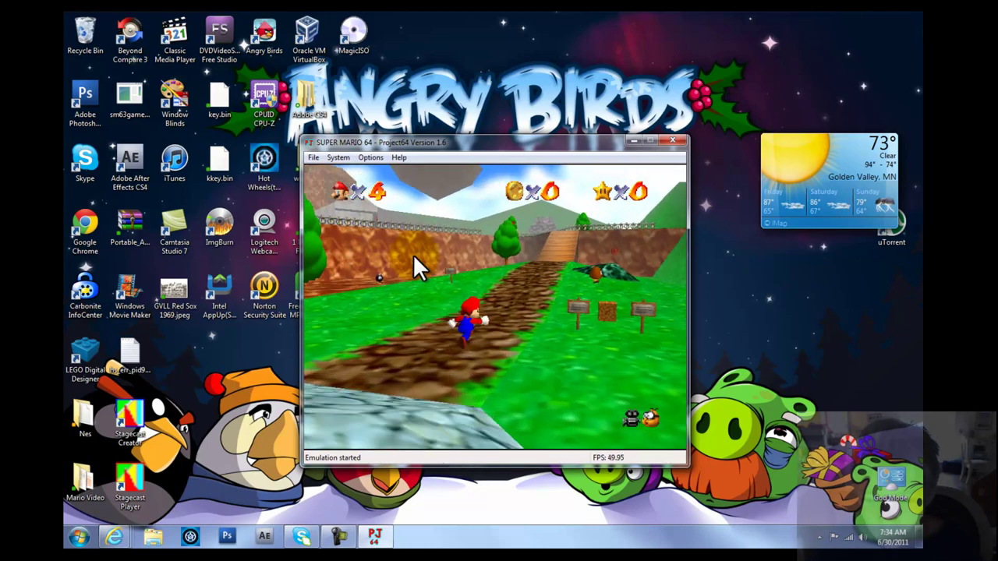
pyautogui.press('Up')
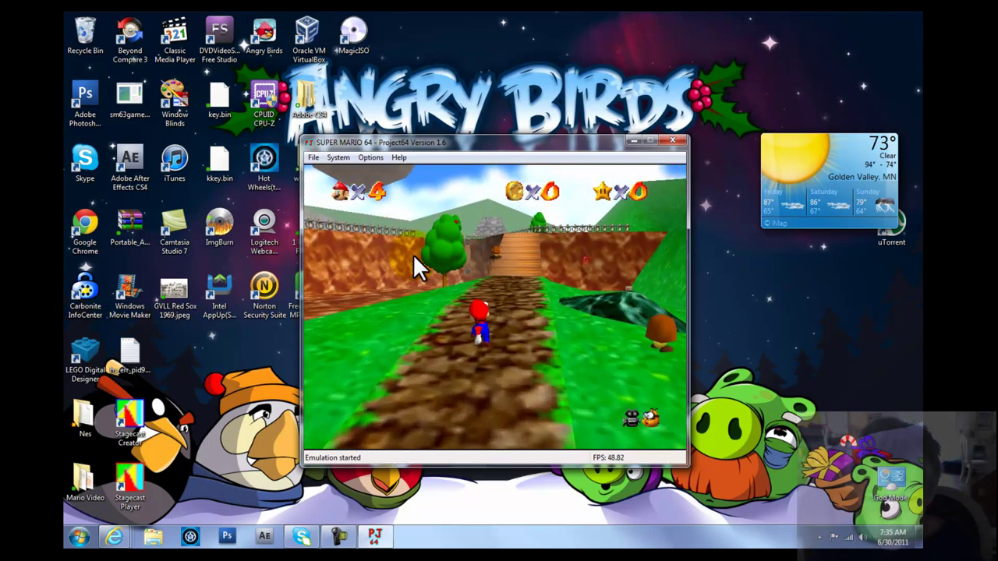
pyautogui.press('Up')
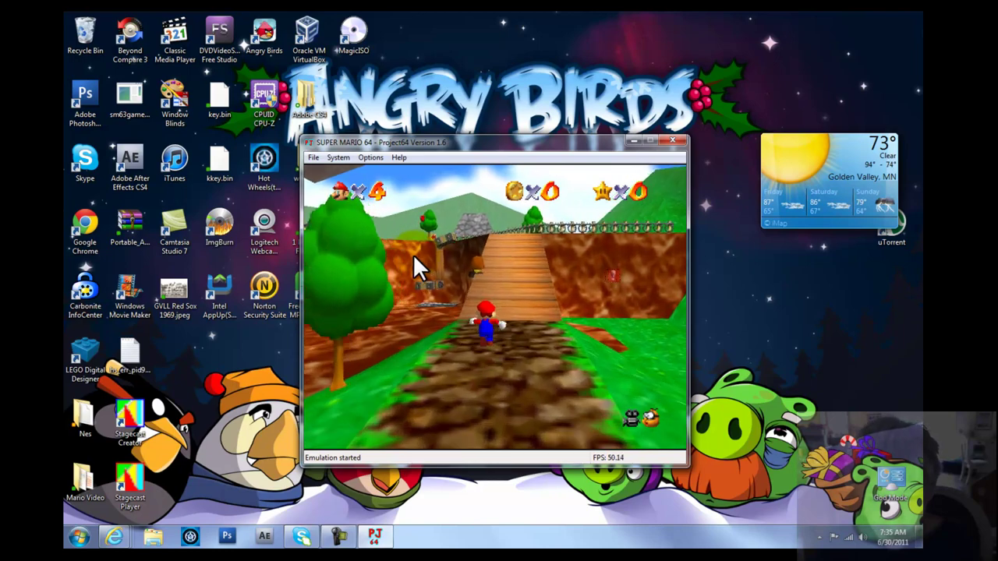
# - Run Mario across the wooden bridge and along the fenced dirt path to the second wooden bridge
pyautogui.press('Up')
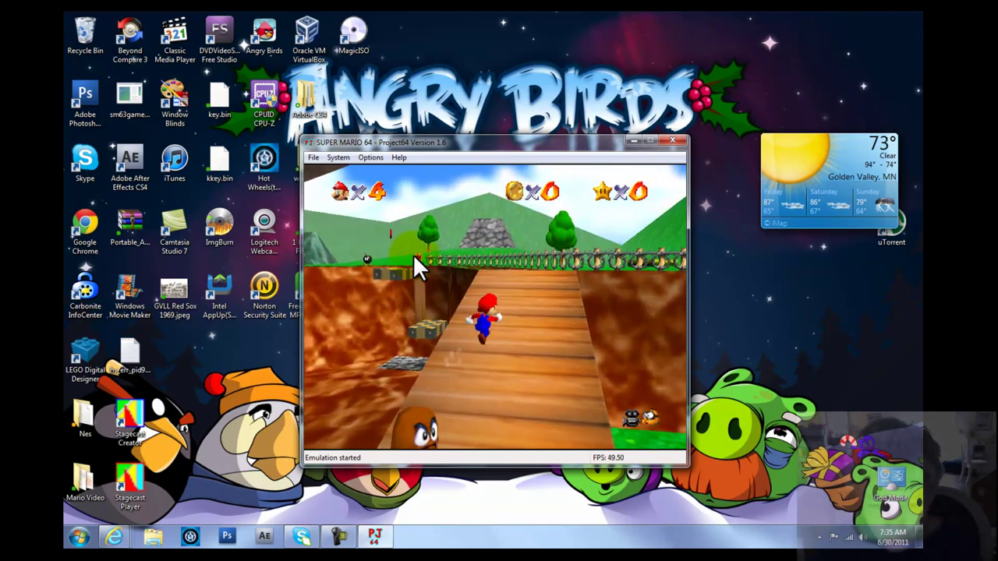
pyautogui.press('Up')
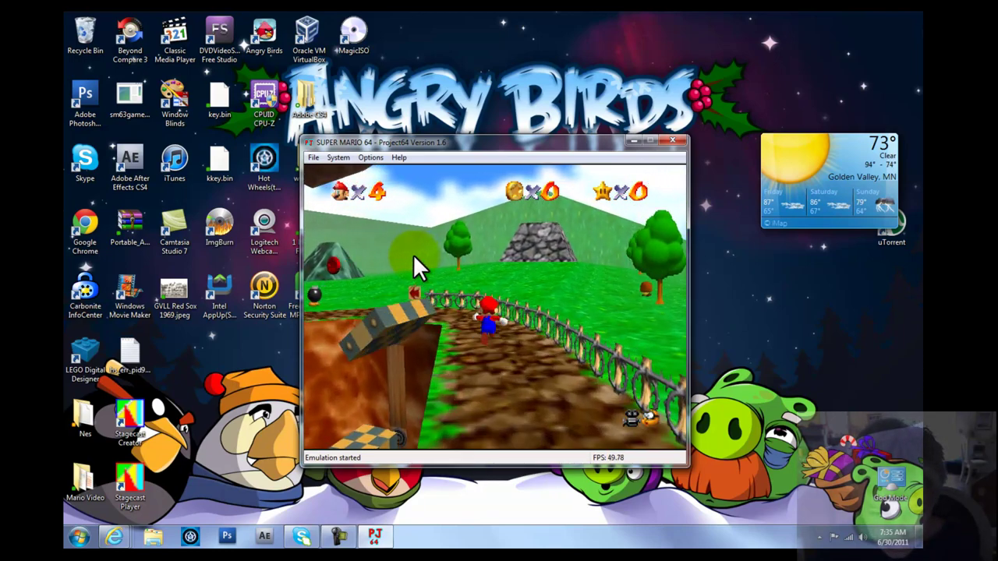
pyautogui.press('Up')
pyautogui.press('Left')
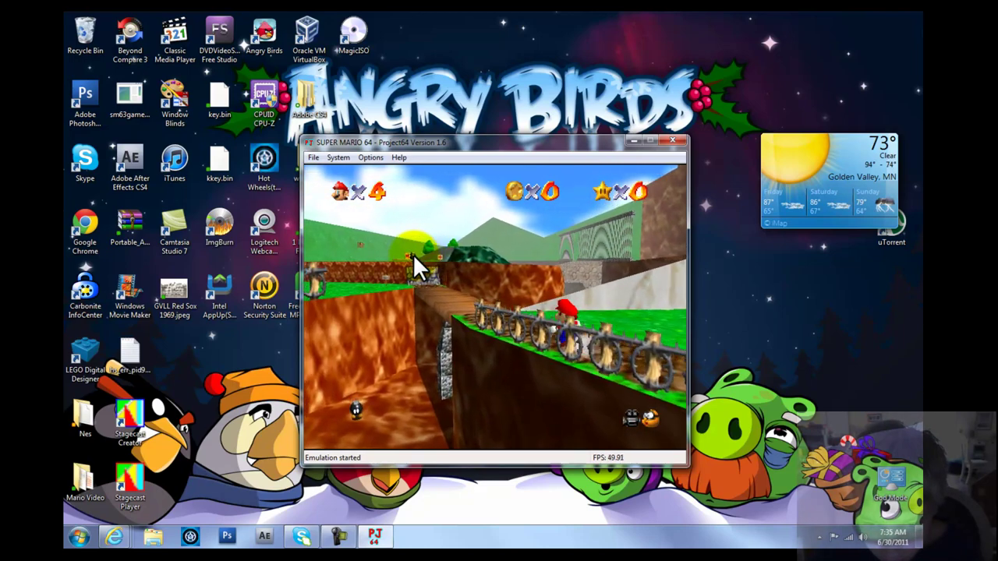
pyautogui.press('Up')
pyautogui.press('Up')
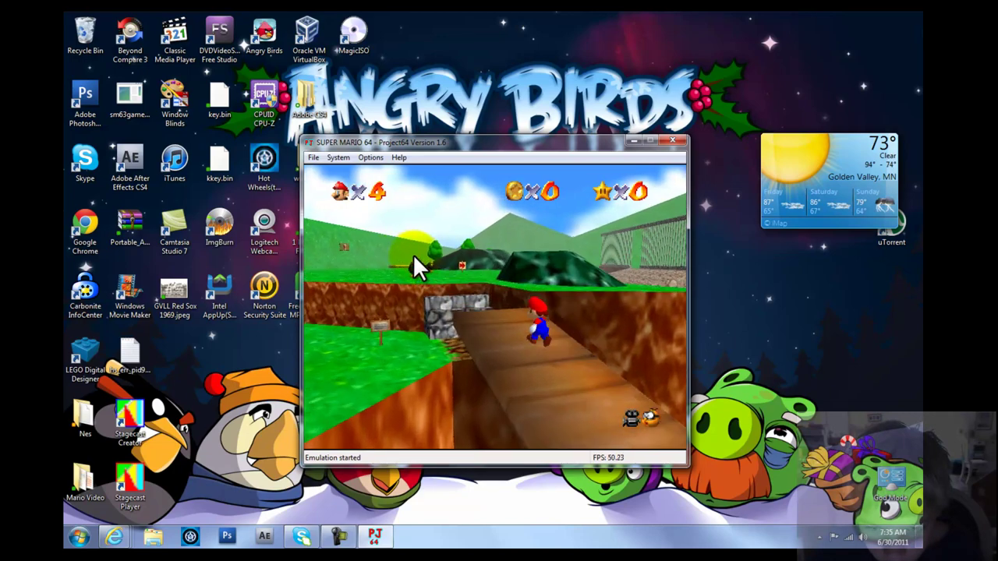
# - Jump Mario off the second bridge past the dark green mound onto the grass near the Bob-ombs
pyautogui.press('Up')
pyautogui.press('x')
pyautogui.press('x')
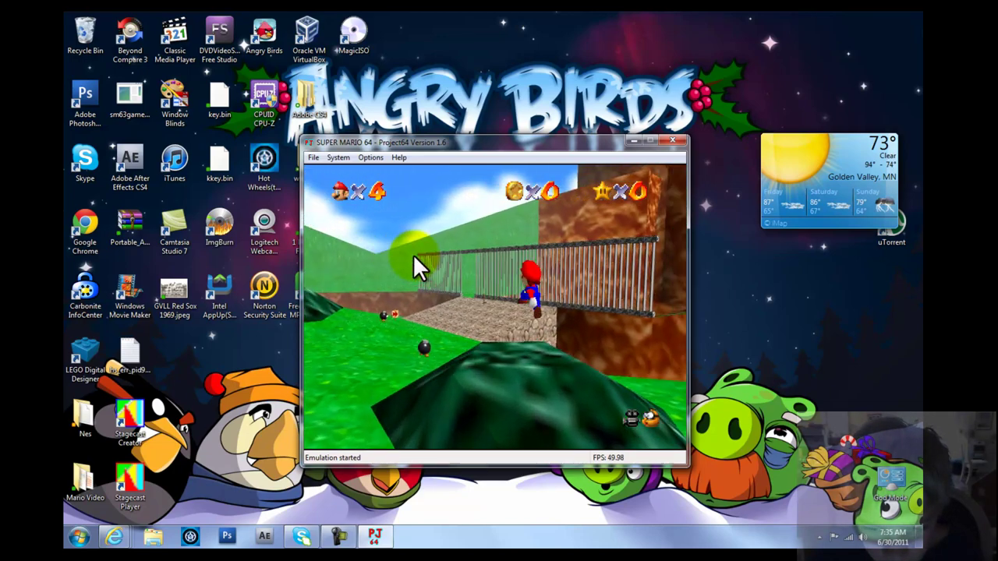
pyautogui.press('Up')
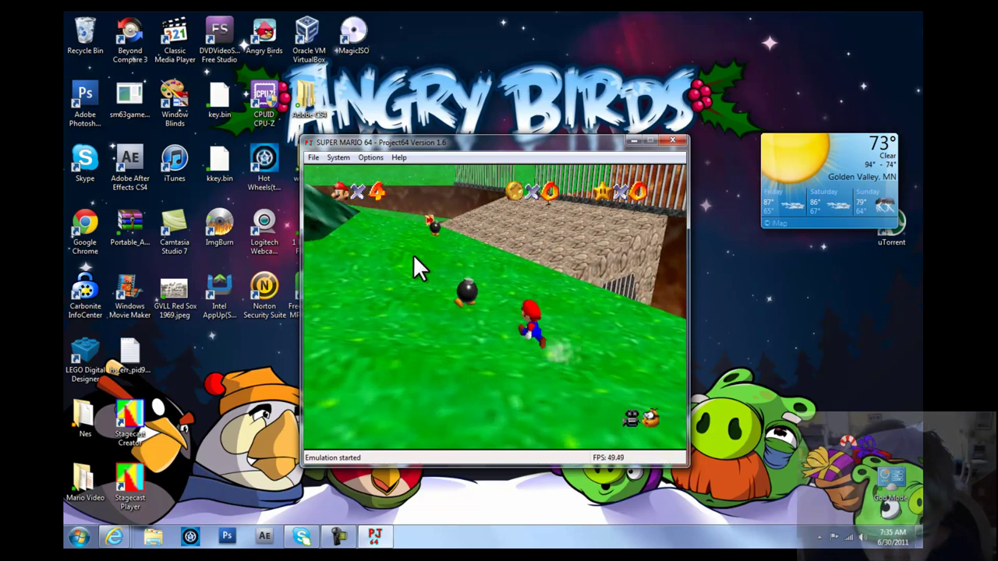
# - Approach the nearest black Bob-omb, zoom the camera back out, attack the Bob-omb and collect its coin
pyautogui.press('Up')
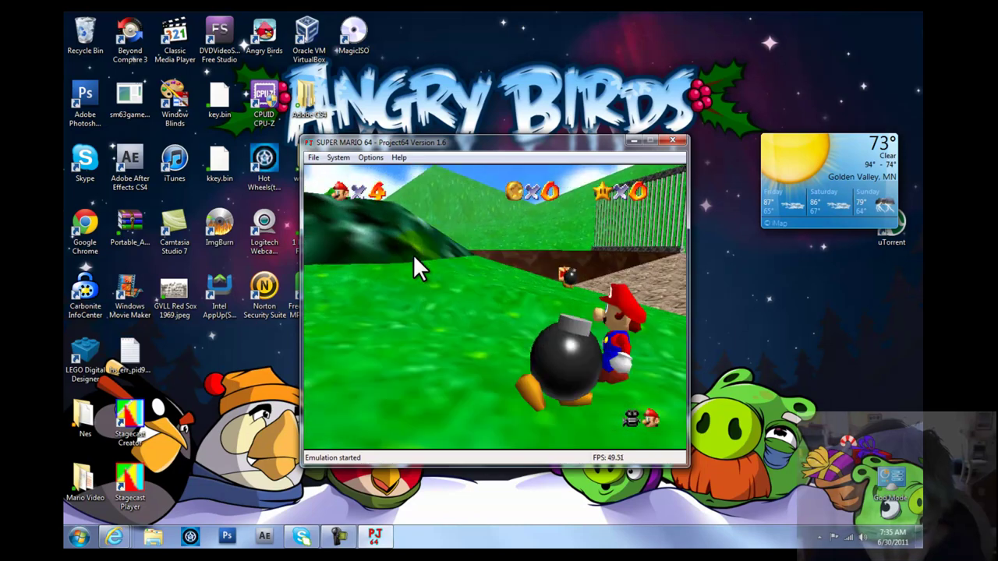
pyautogui.press('s')
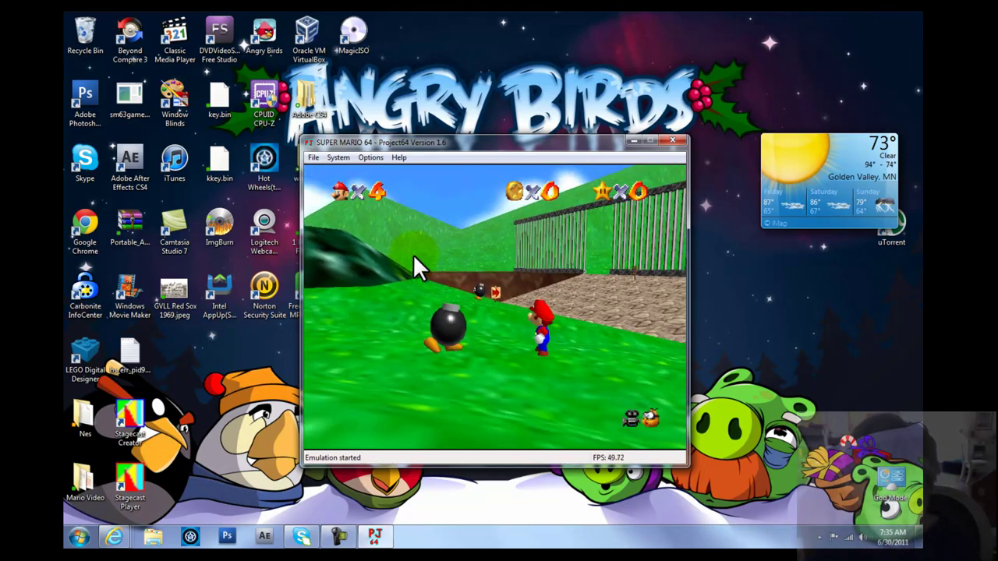
pyautogui.press('Left')
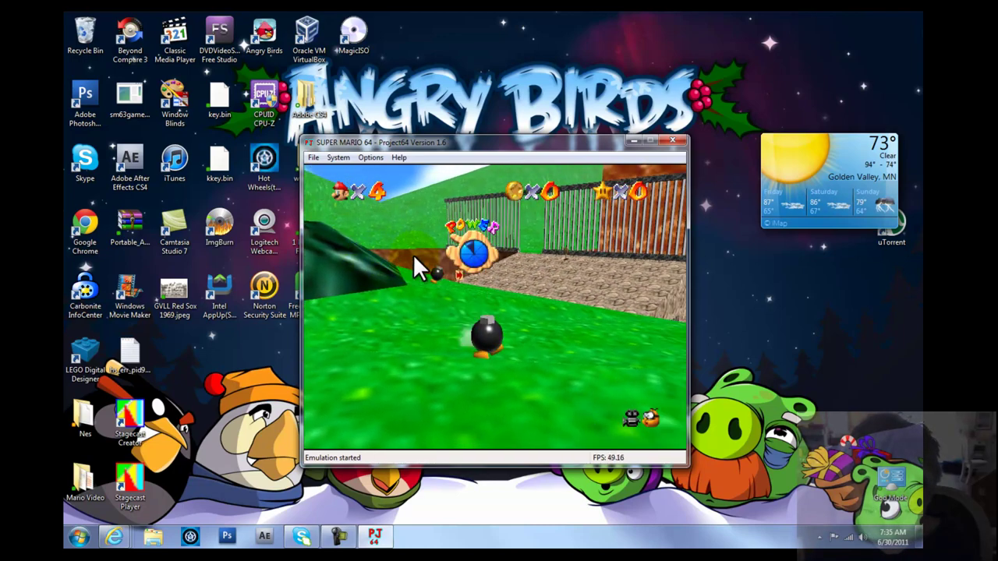
pyautogui.press('Right')
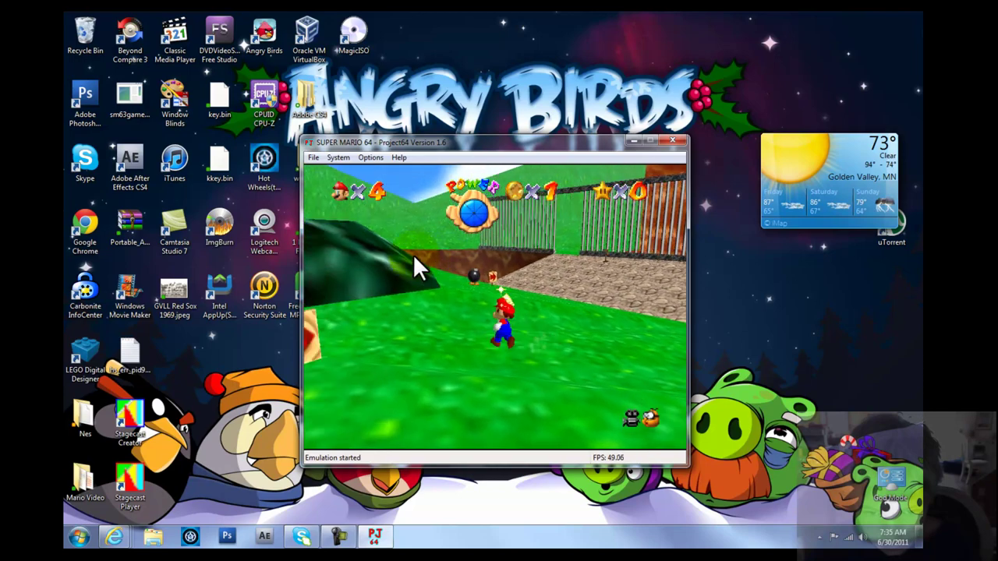
# - Run Mario to the Bob-omb beside the arrow sign and knock it away onto the stone pavement
pyautogui.press('Left')
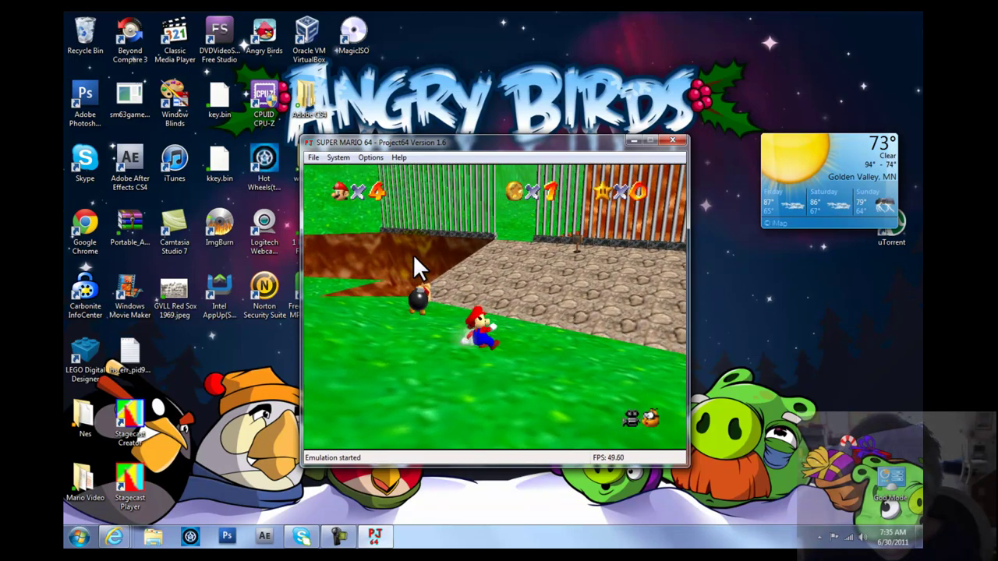
pyautogui.press('Left')
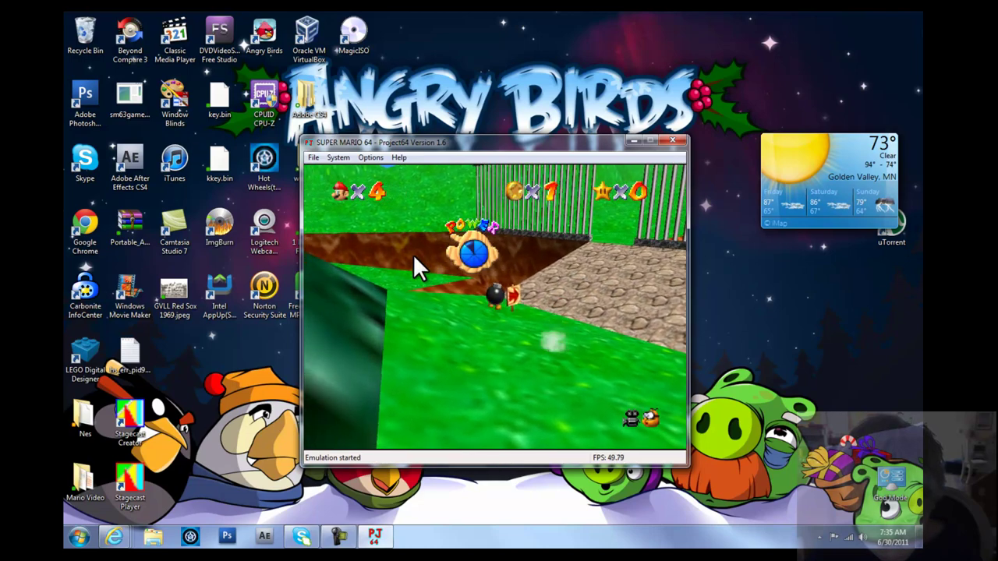
pyautogui.press('Up')
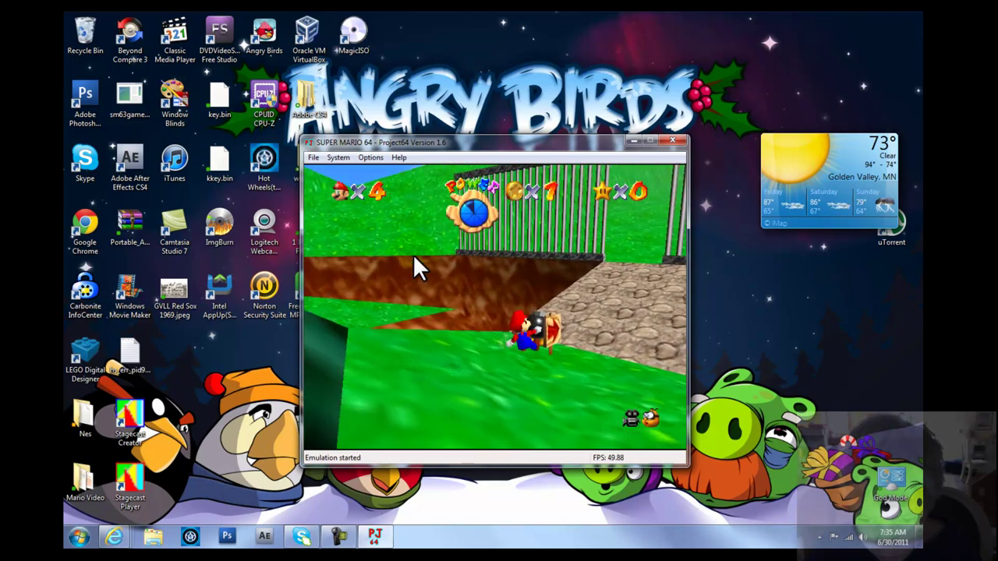
pyautogui.press('Up')
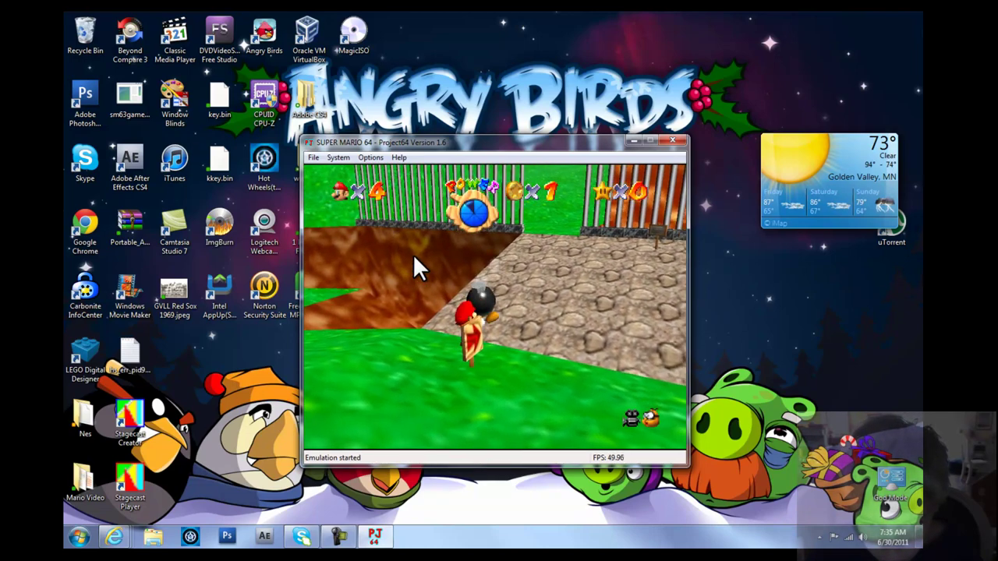
pyautogui.press('Right')
pyautogui.press('Left')
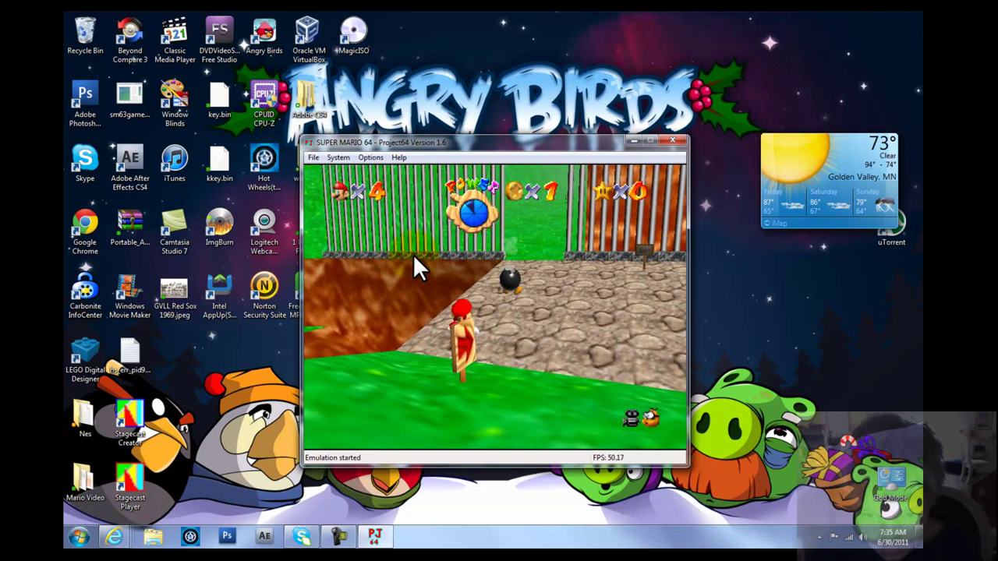
# - Run Mario across the stone pavement and past the rolling black balls onto the mountain's dirt path
pyautogui.press('Up')
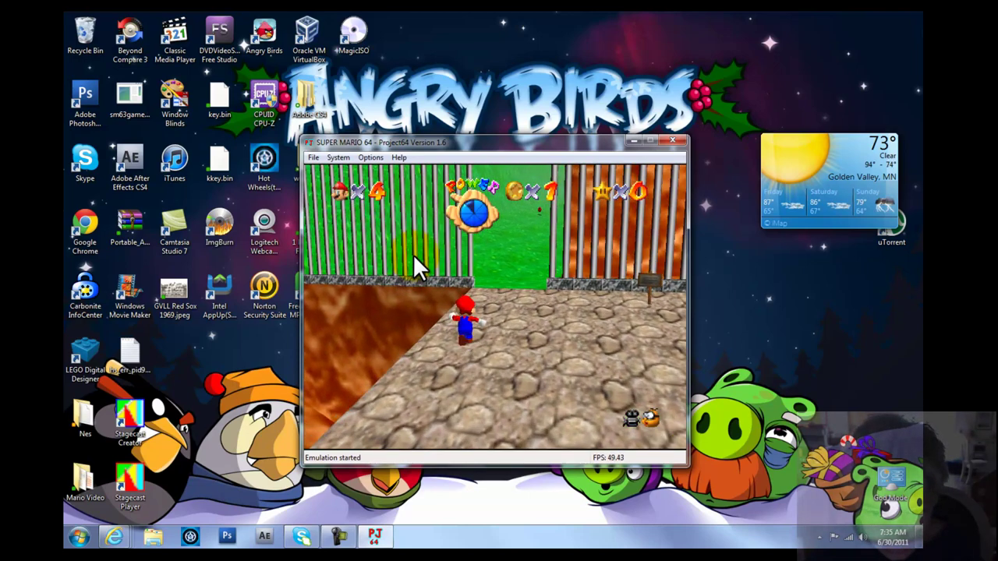
pyautogui.press('Up')
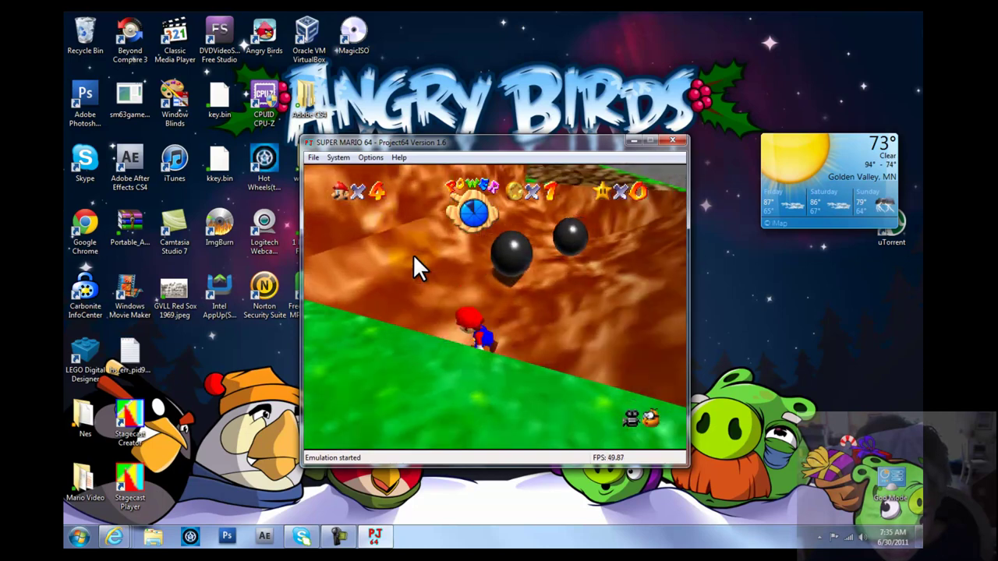
pyautogui.press('Up')
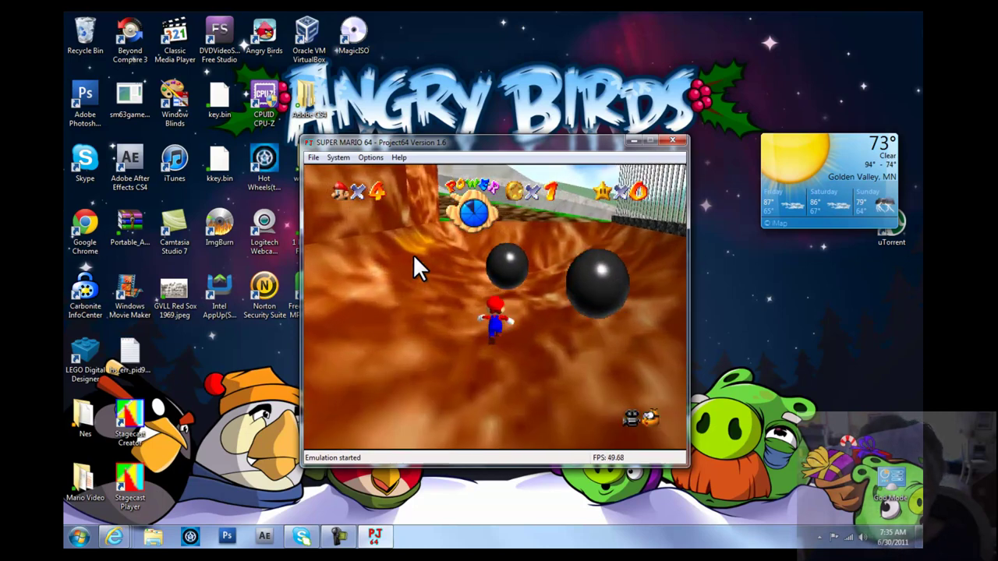
pyautogui.press('x')
pyautogui.press('Up')
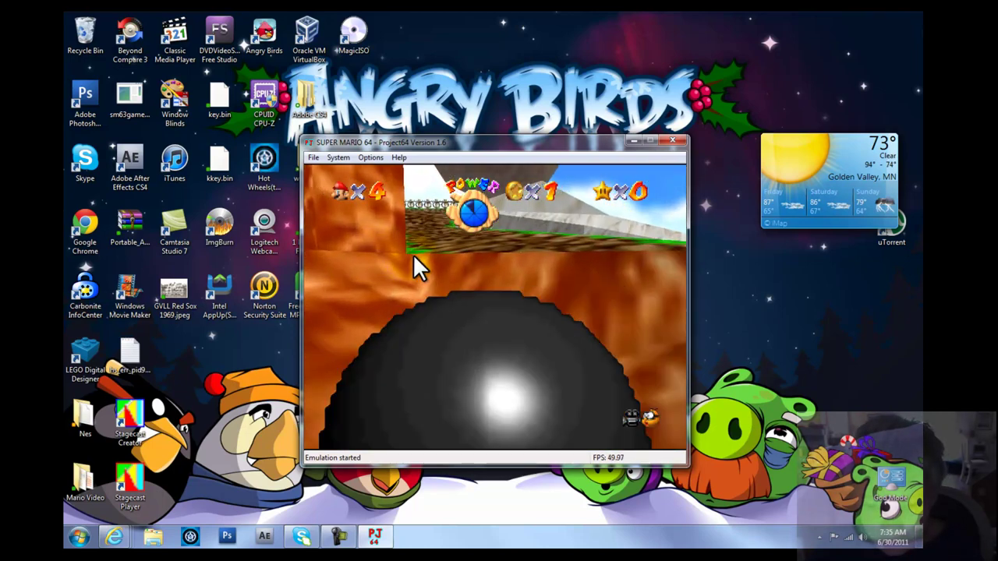
pyautogui.press('Up')
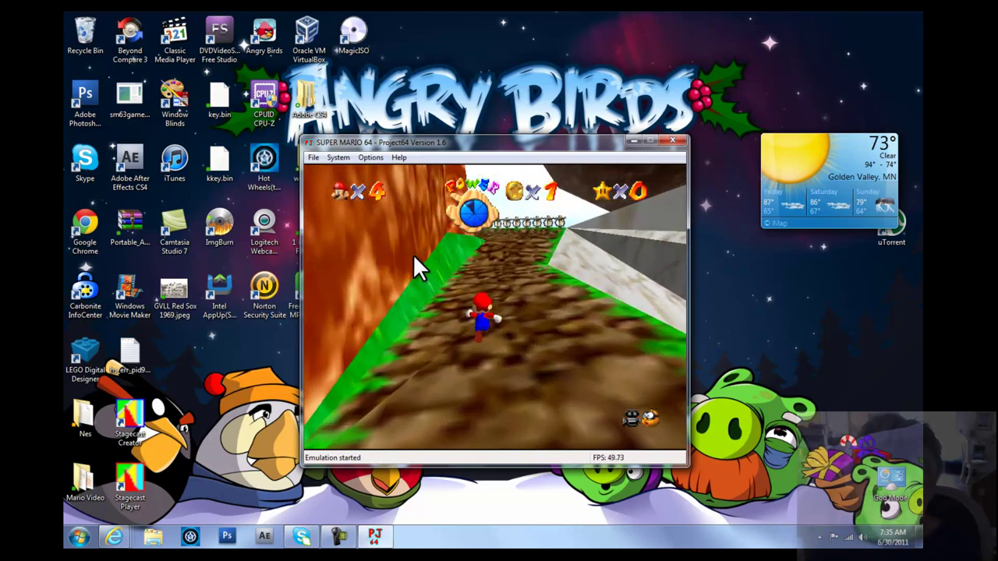
# - Run Mario up the dirt path around the mountain, keeping beside the rock wall to avoid the rolling black ball
pyautogui.press('Up')
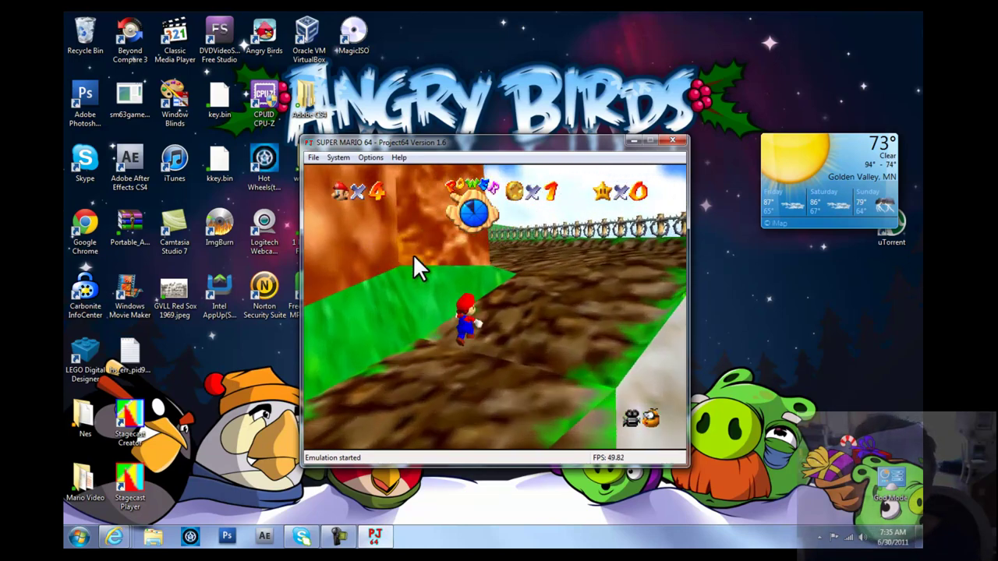
pyautogui.press('Up')
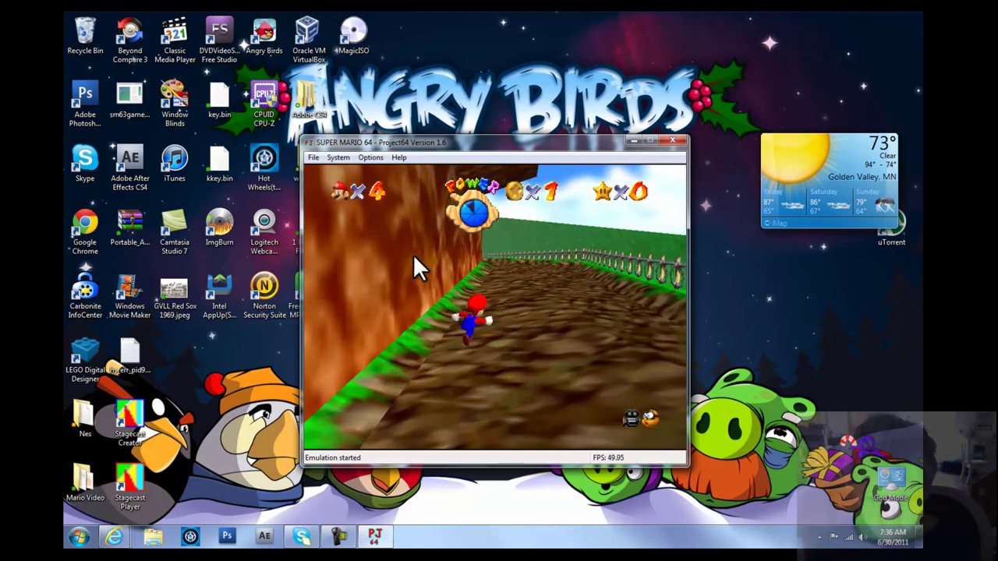
pyautogui.press('Up')
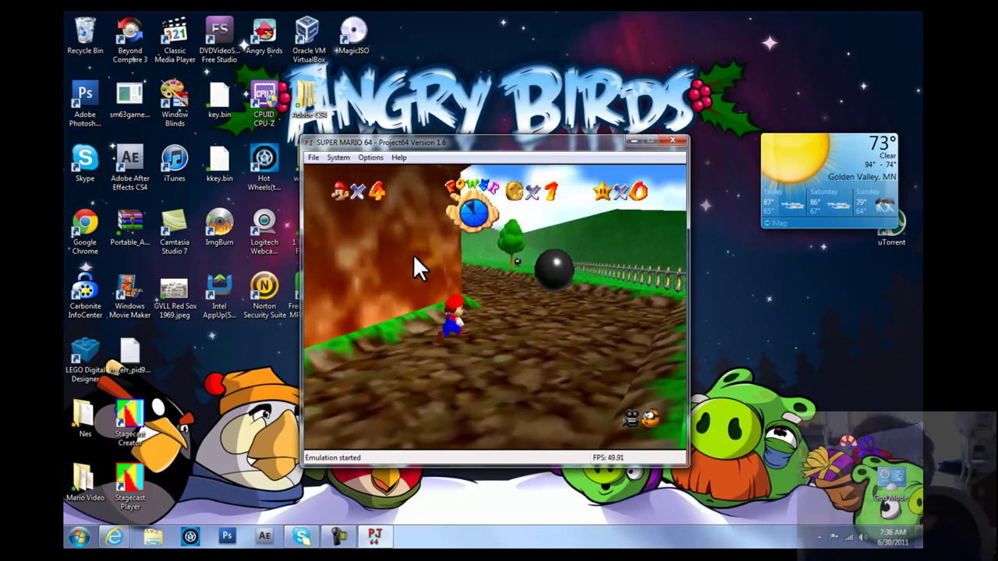
pyautogui.press('Up')
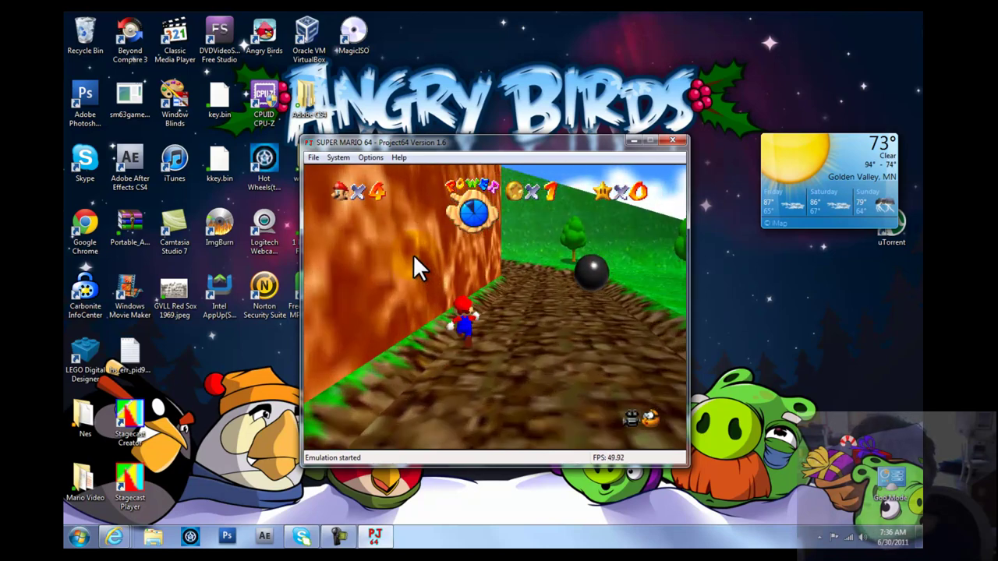
pyautogui.press('x')
pyautogui.press('Up')
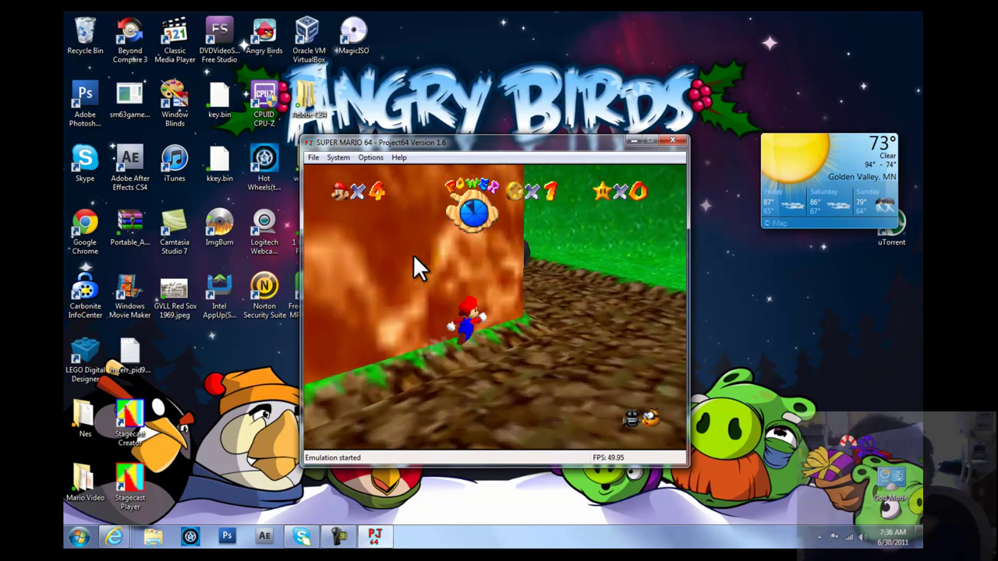
pyautogui.press('Up')
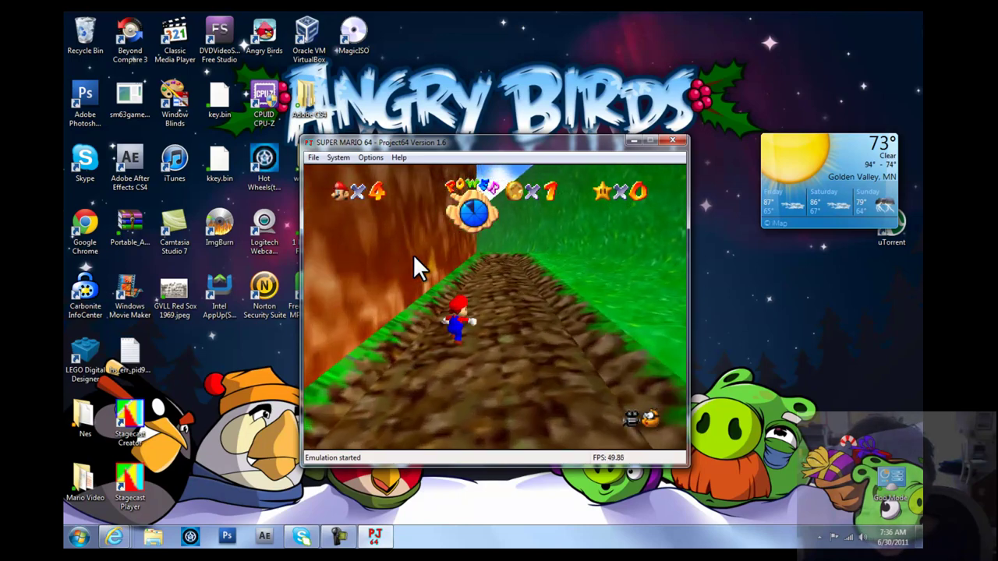
# - Run Mario along the narrow mountain ledge, jump over the rolling black ball and enter the cave in the rock wall
pyautogui.press('Up')
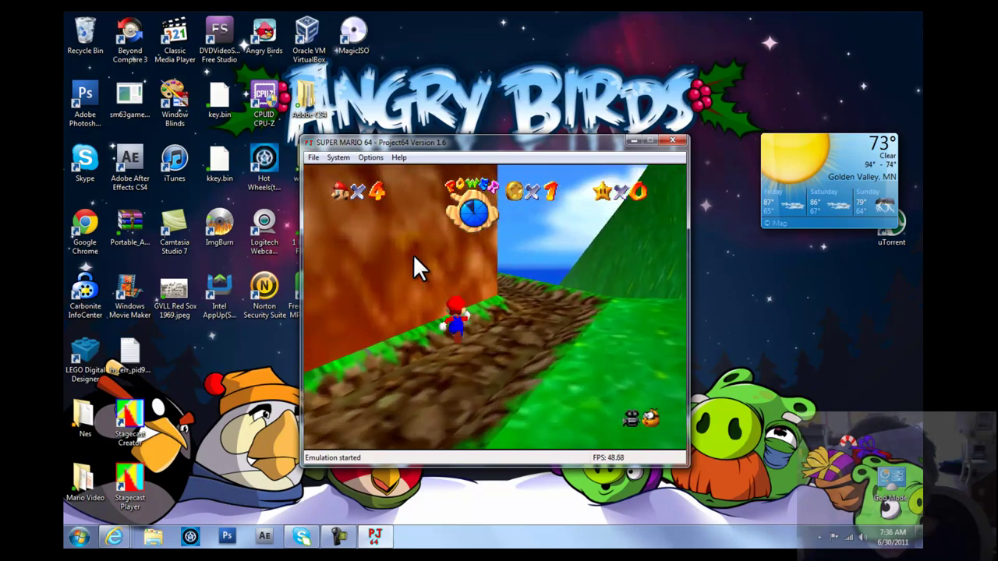
pyautogui.press('Up')
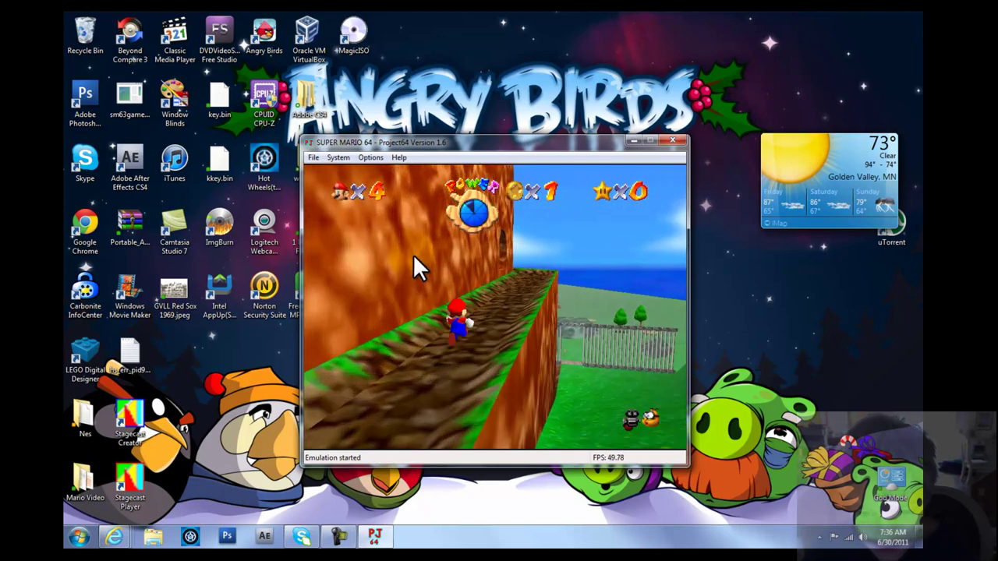
pyautogui.press('Up')
pyautogui.press('x')
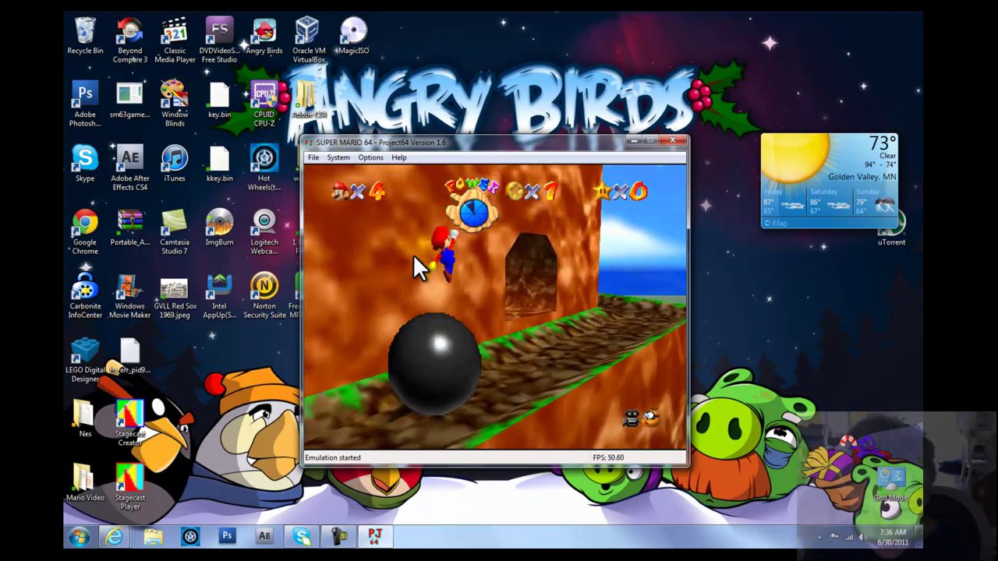
pyautogui.press('x')
pyautogui.press('Up')
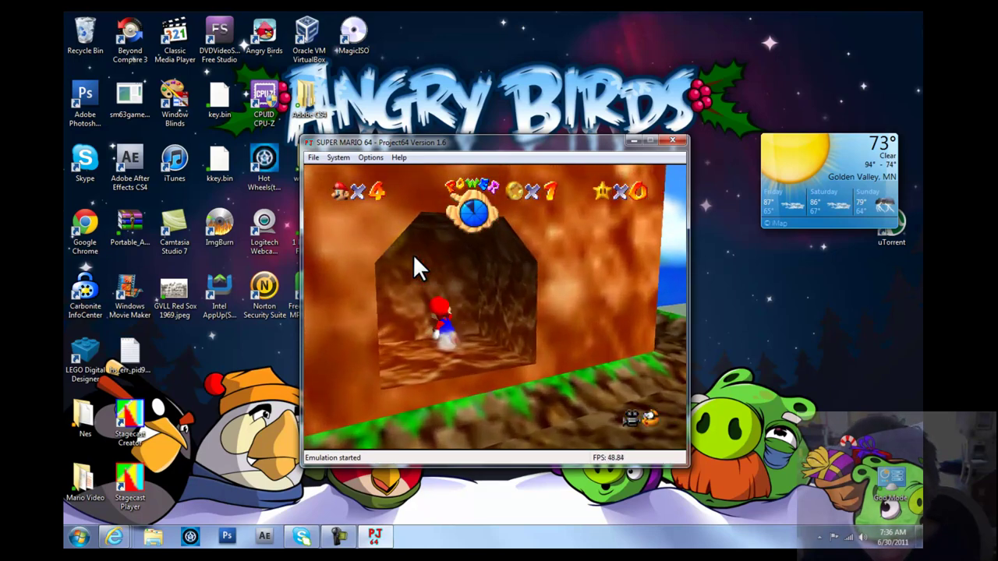
pyautogui.press('Up')
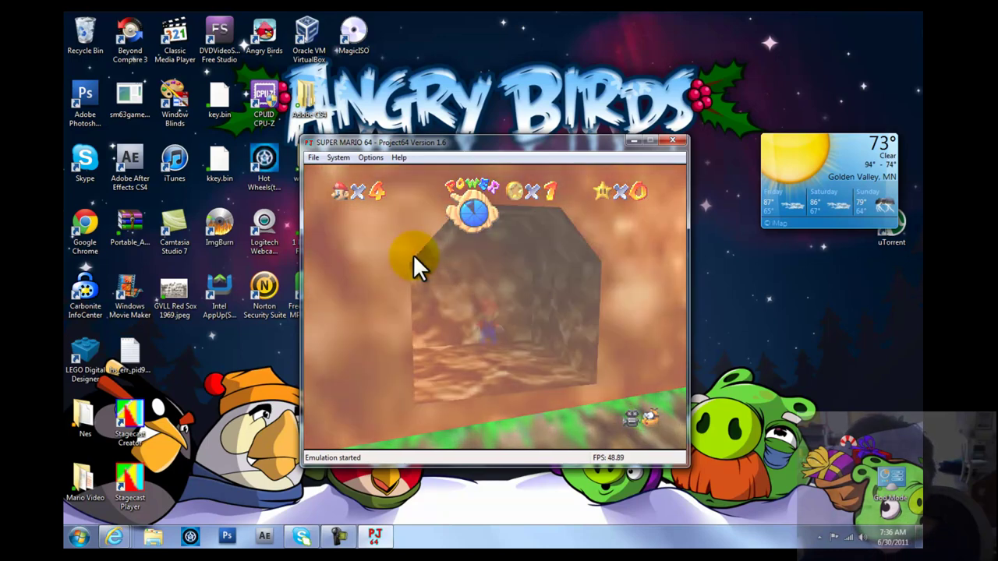
# - Move Mario out of the cave onto the dirt path beside the rock wall higher up the mountain
pyautogui.press('Down')
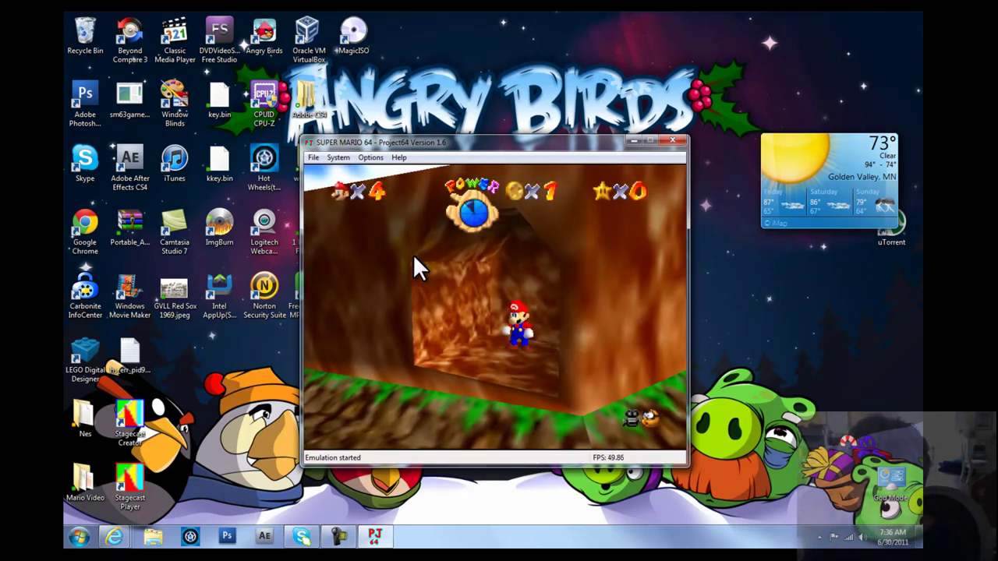
pyautogui.press('Right')
pyautogui.press('Right')
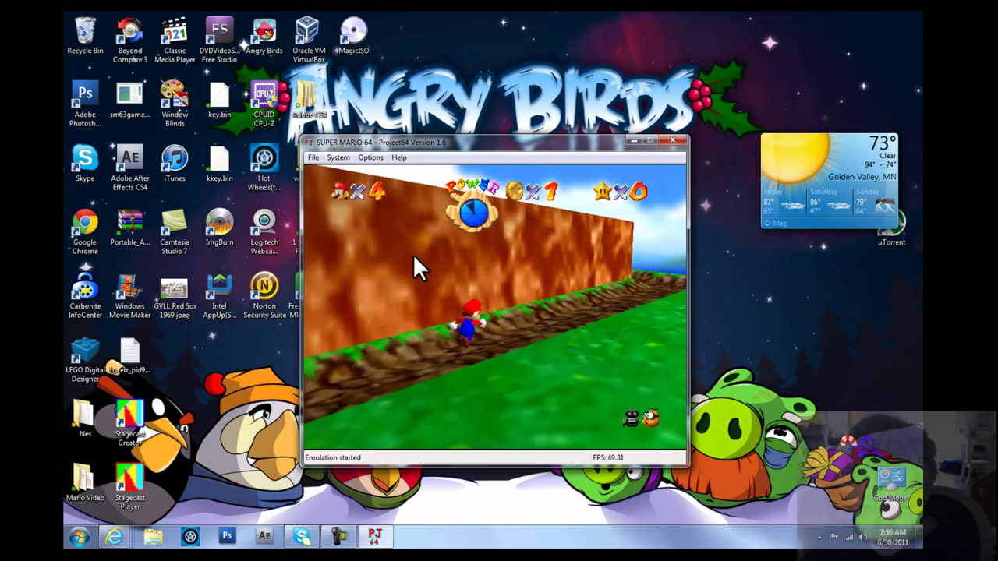
# - Run Mario up the last stretch of dirt path onto the grassy summit and approach the crowned Big Bob-omb
pyautogui.press('Up')
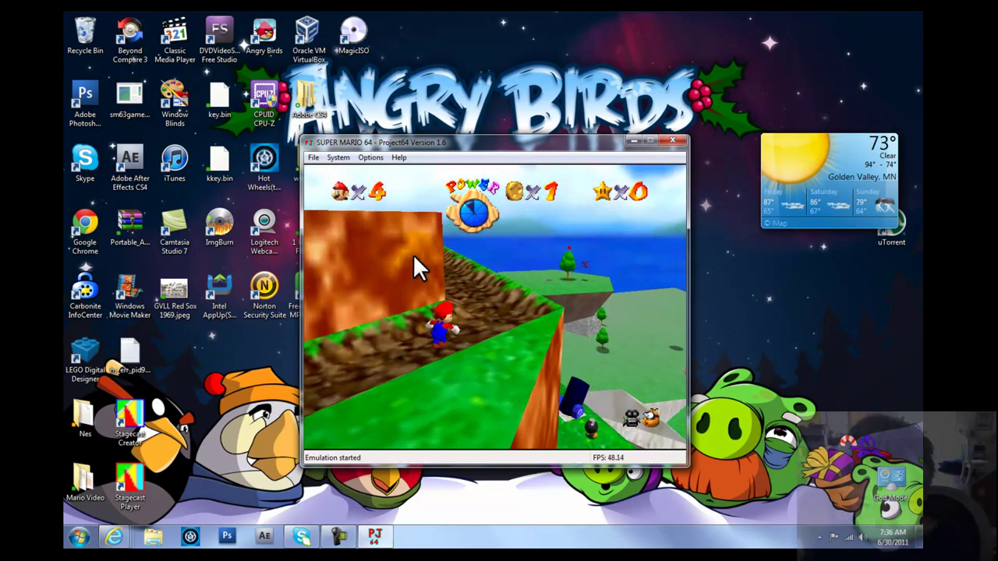
pyautogui.press('Up')
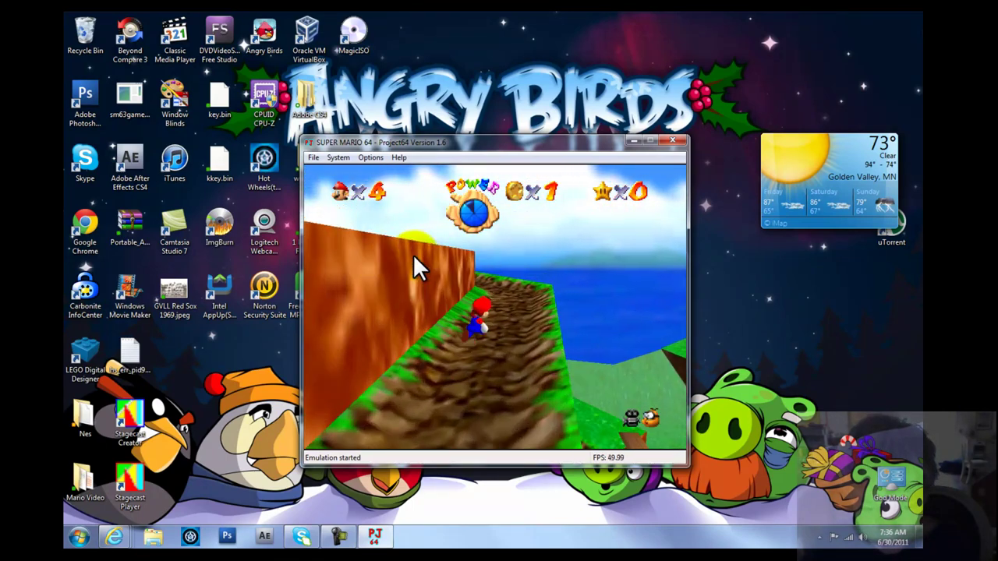
pyautogui.press('Up')
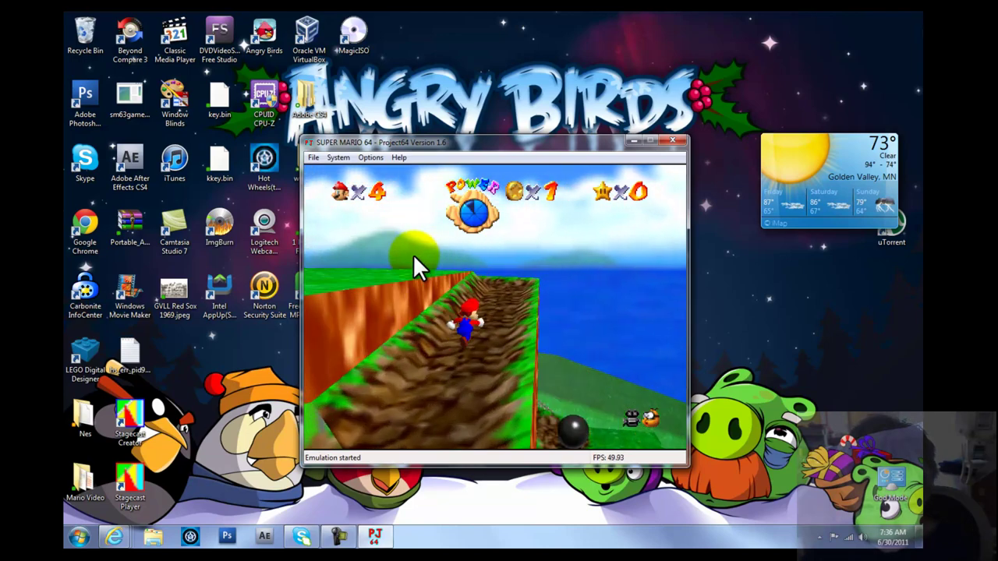
pyautogui.press('Up')
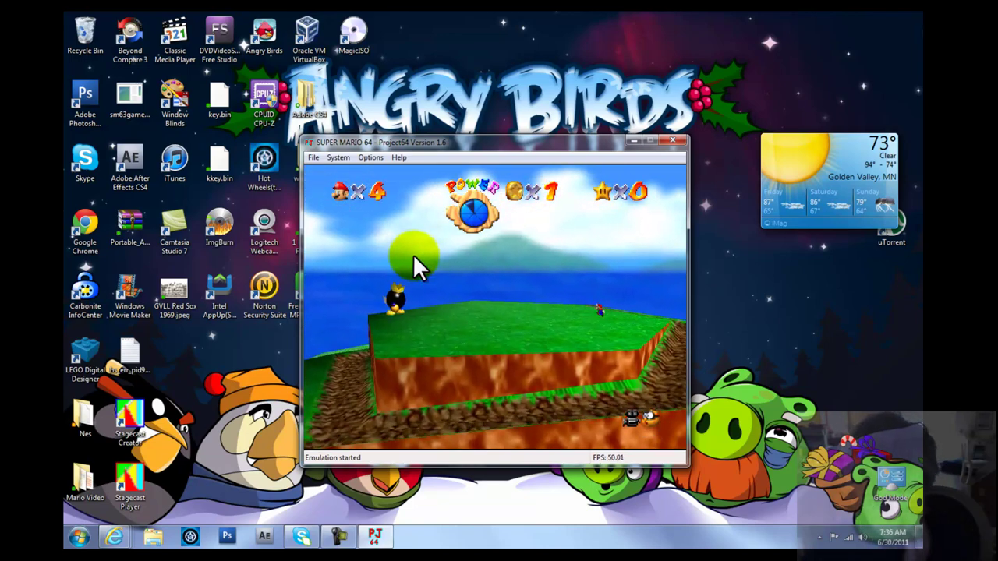
pyautogui.press('Up')
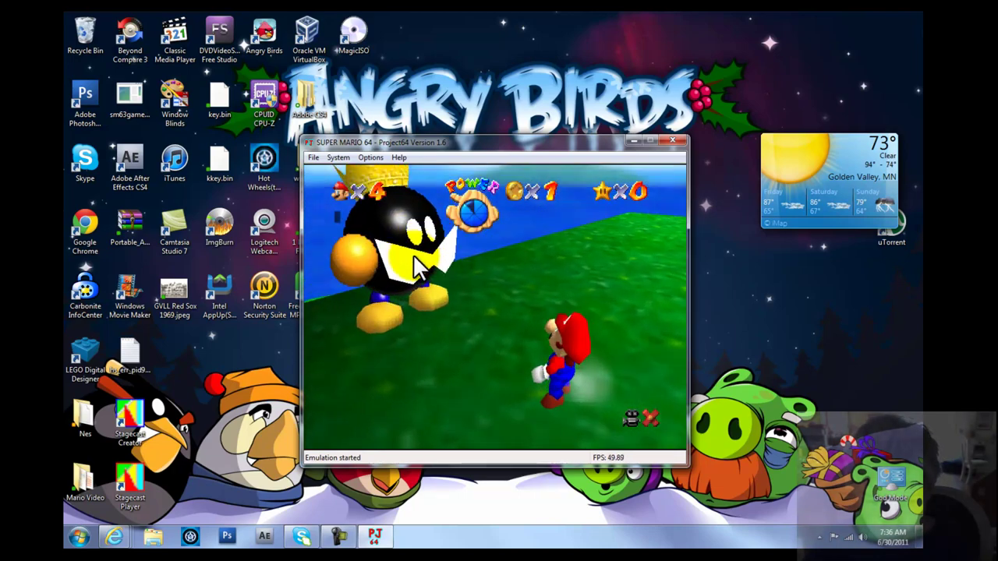
# - Advance through the Big Bob-omb's dialogue until the battle starts
pyautogui.press('x')
pyautogui.press('x')
pyautogui.press('x')
pyautogui.press('x')
pyautogui.press('x')
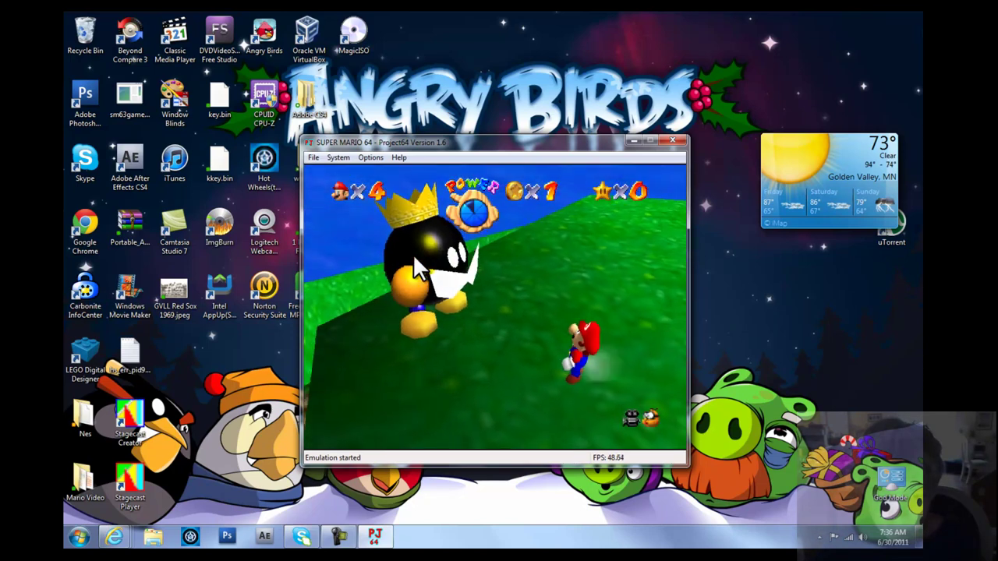
# - Run Mario away from the Big Bob-omb across the summit, then start circling around him
pyautogui.press('Right')
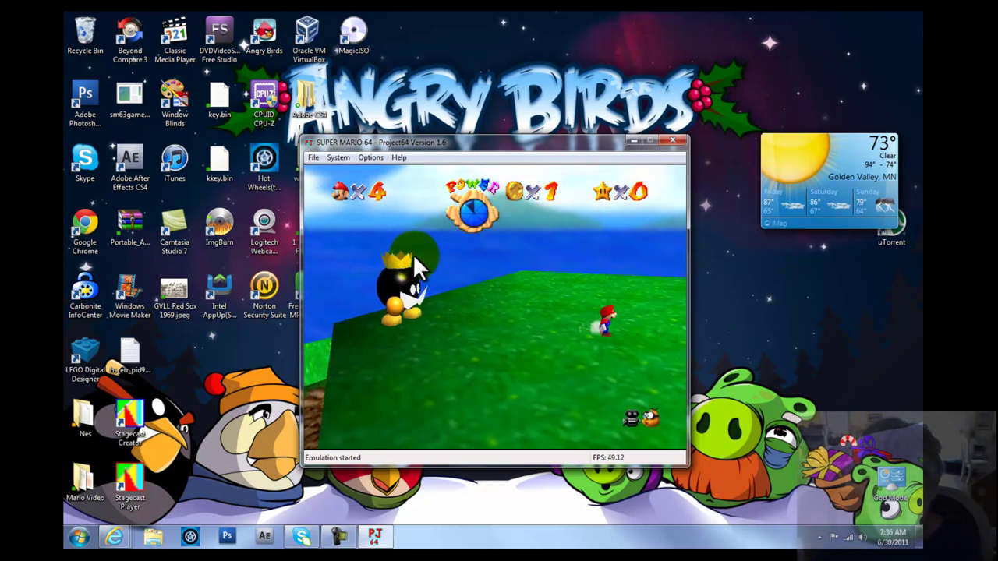
pyautogui.press('Down')
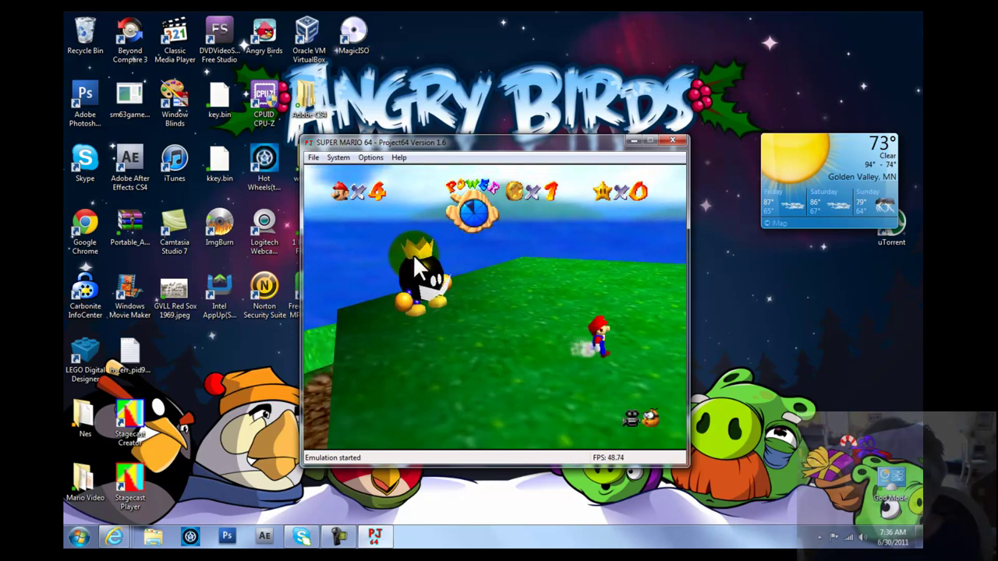
pyautogui.press('Left')
pyautogui.press('Right')
pyautogui.press('Up')
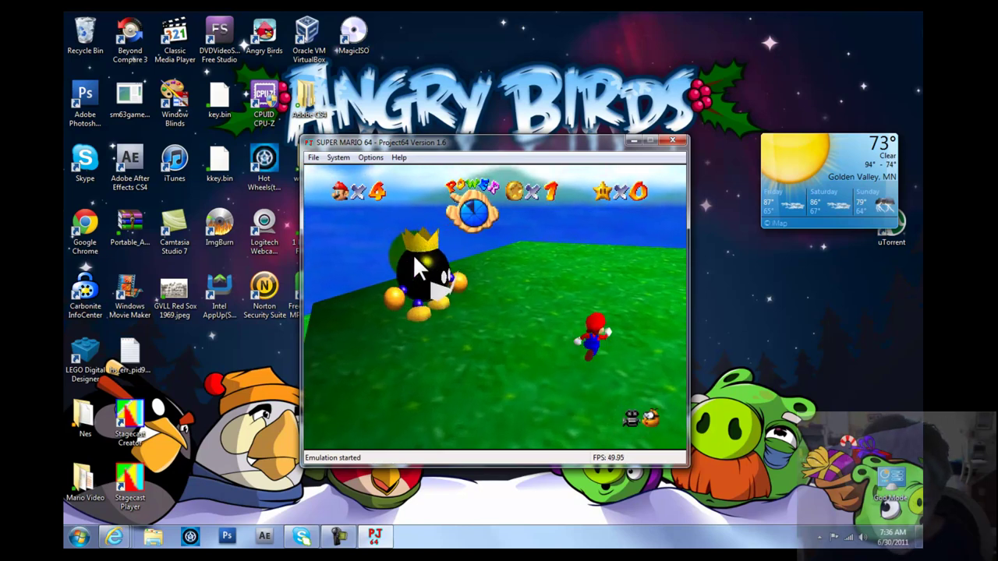
pyautogui.press('Left')
pyautogui.press('Down')
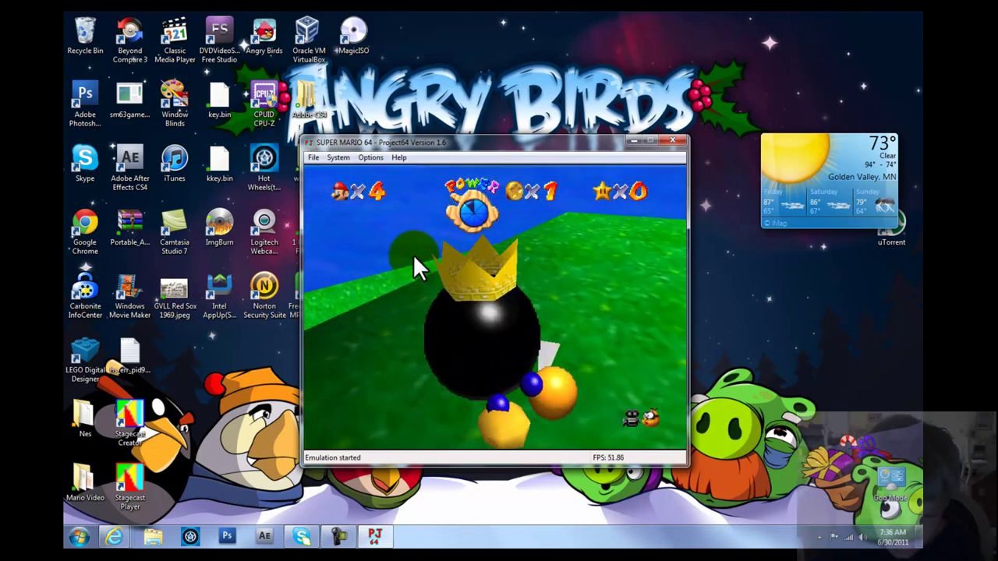
# - Circle Mario behind the Big Bob-omb's back, pick him up and throw him onto the summit grass
pyautogui.press('Right')
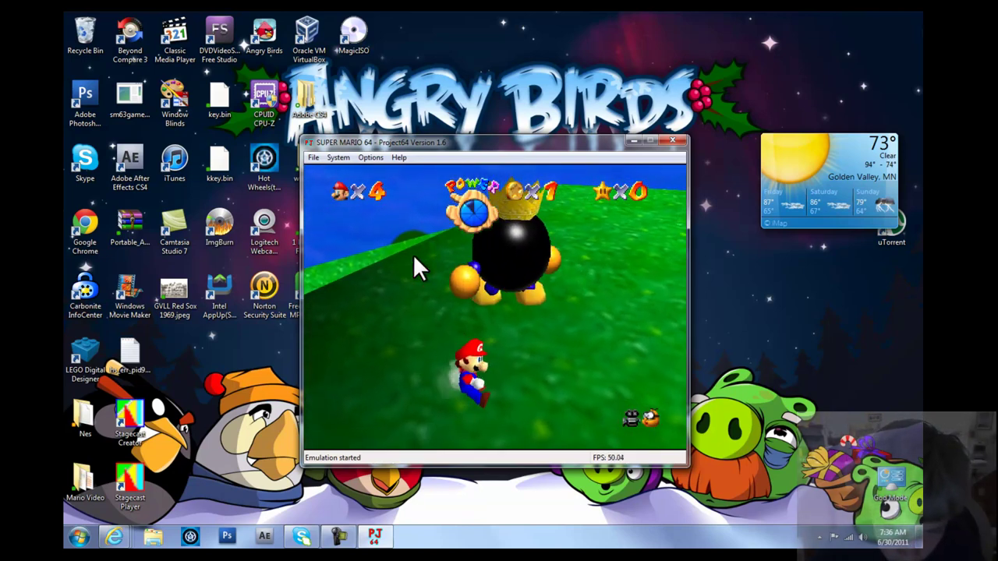
pyautogui.press('Up')
pyautogui.press('Down')
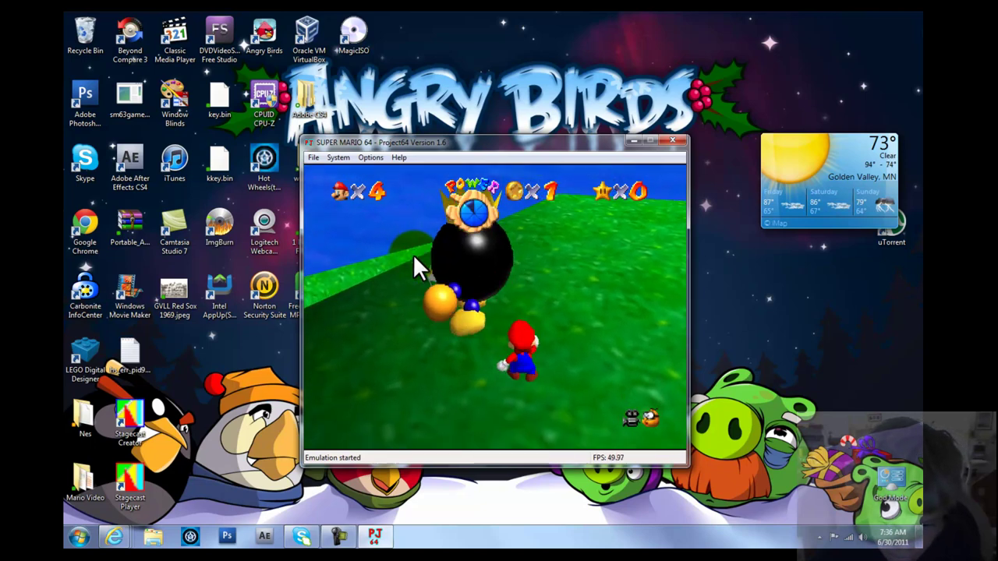
pyautogui.press('Up')
pyautogui.press('Left')
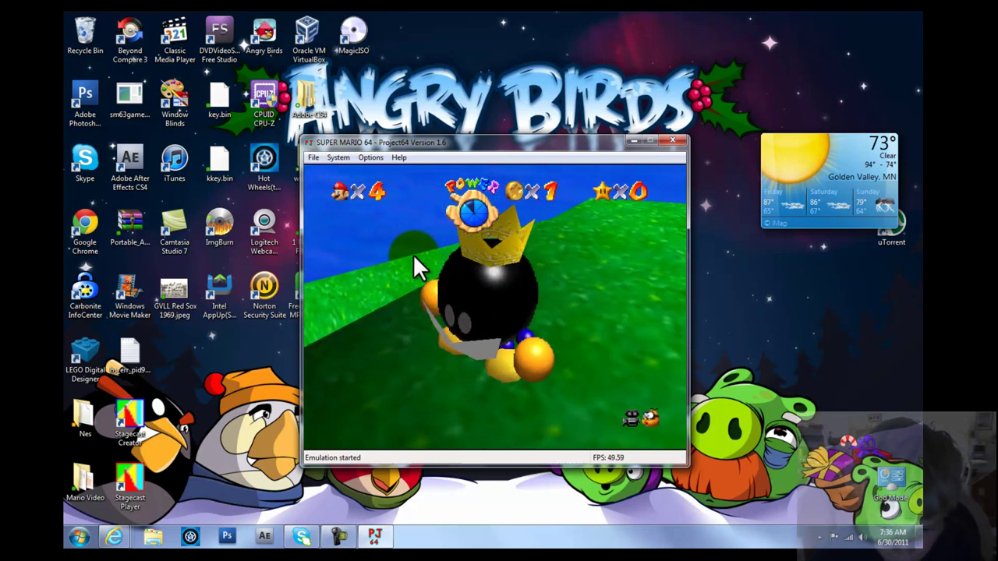
pyautogui.press('Right')
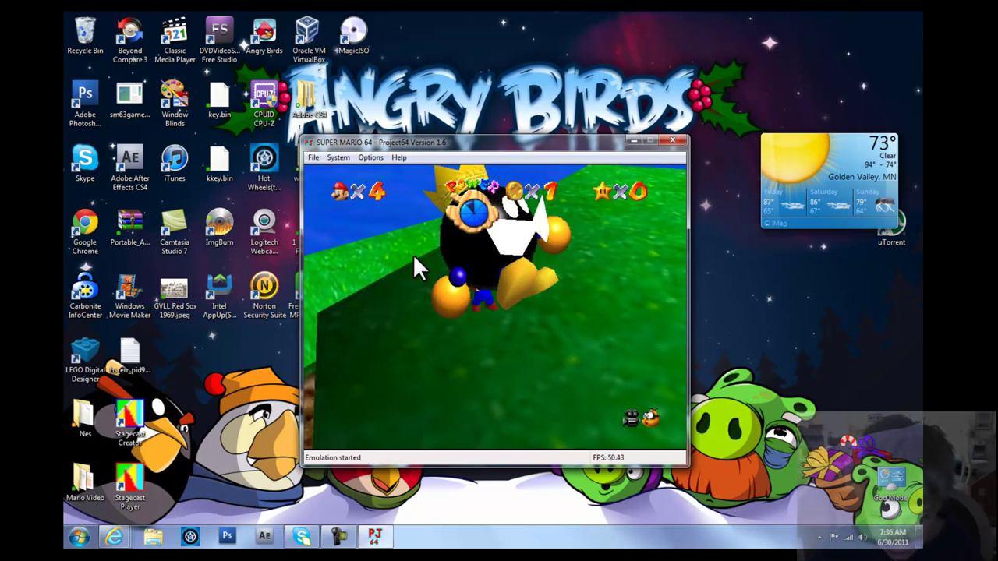
pyautogui.press('c')
pyautogui.press('Down')
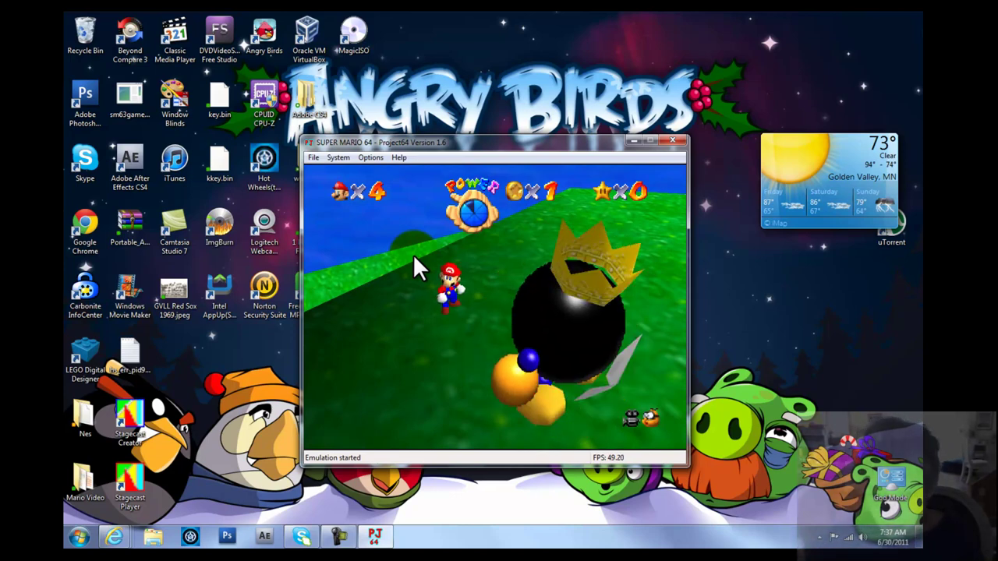
# - Run Mario away from the recovering Big Bob-omb, then loop around him in search of his back
pyautogui.press('Right')
pyautogui.press('Right')
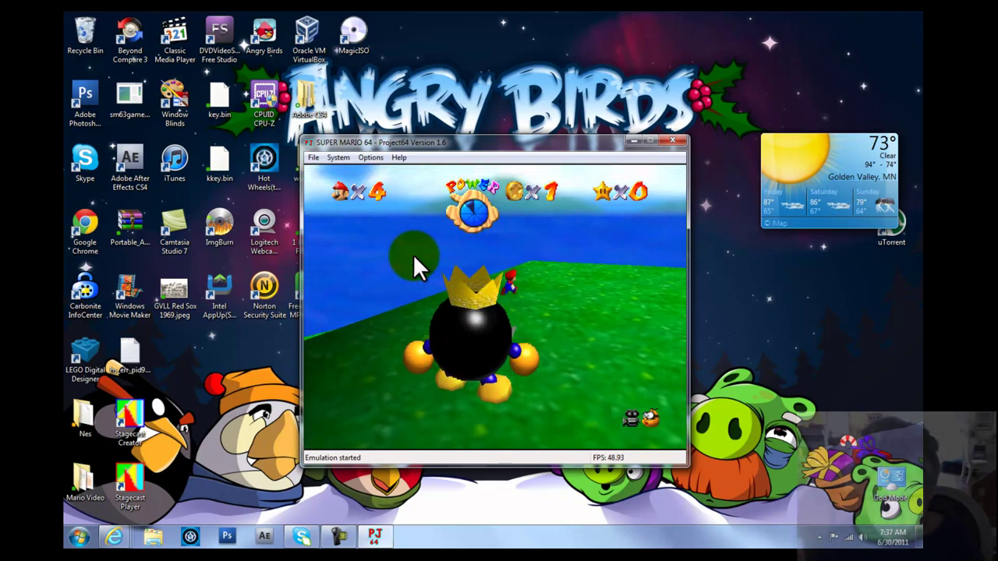
pyautogui.press('Down')
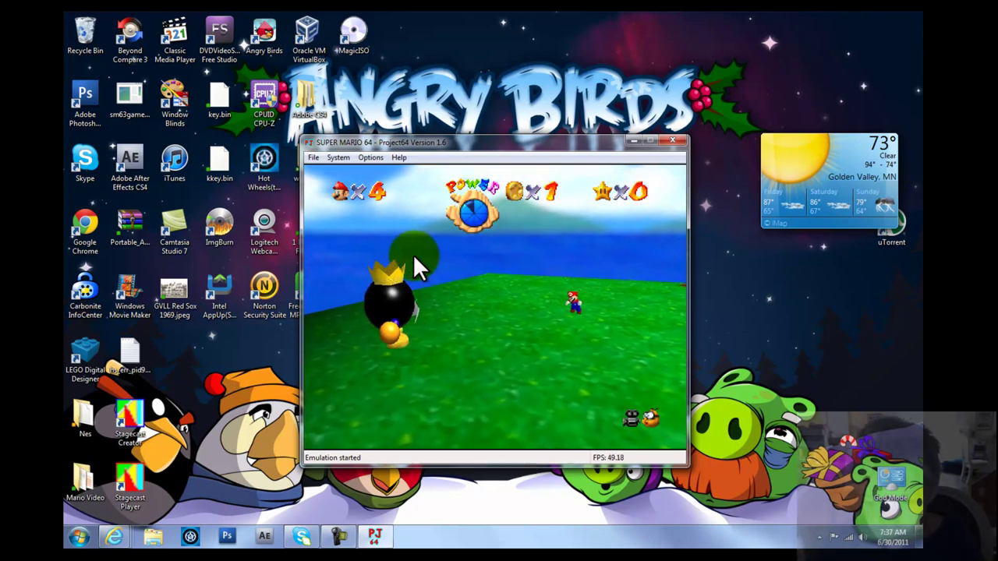
pyautogui.press('Left')
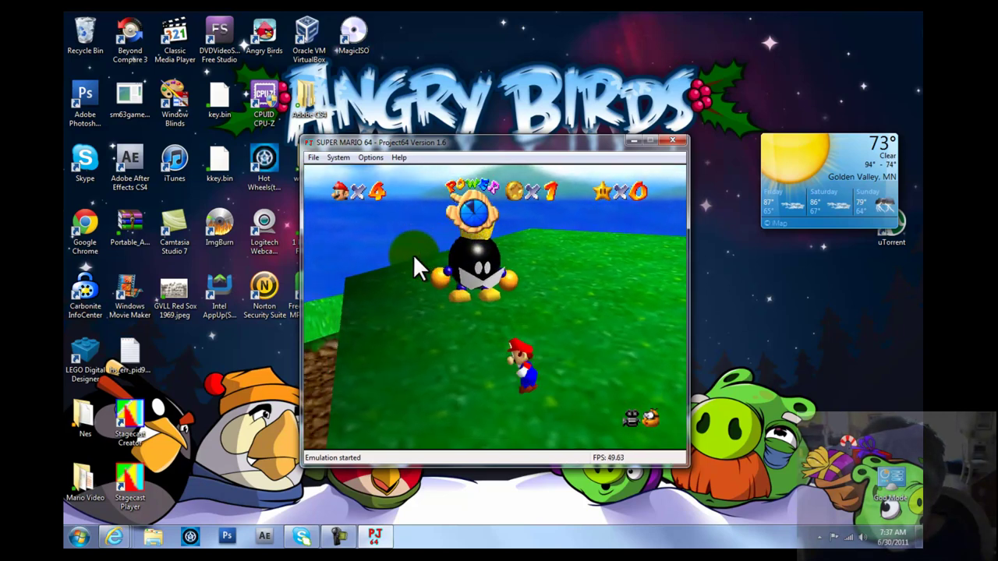
pyautogui.press('Up')
pyautogui.press('Right')
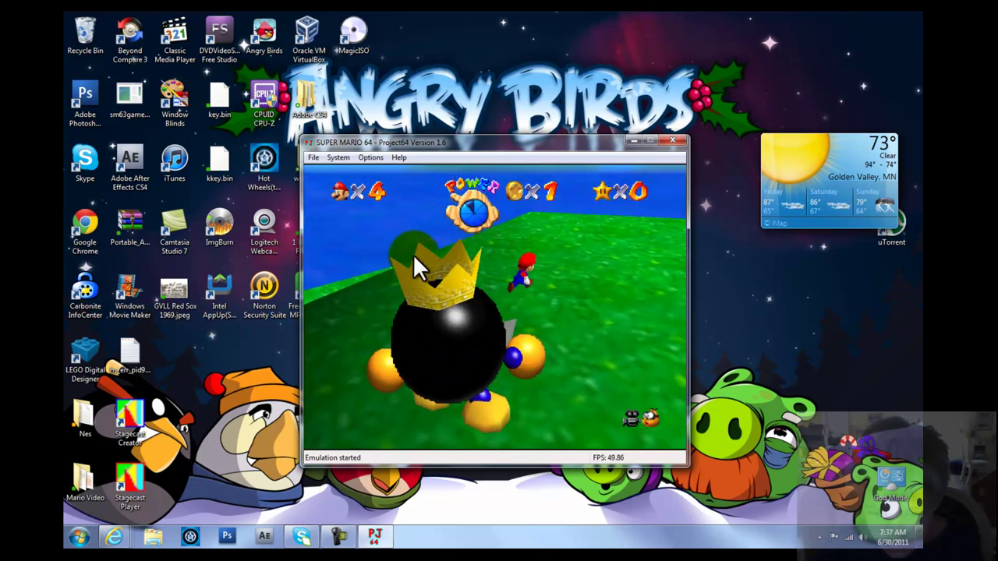
pyautogui.press('Down')
pyautogui.press('Left')
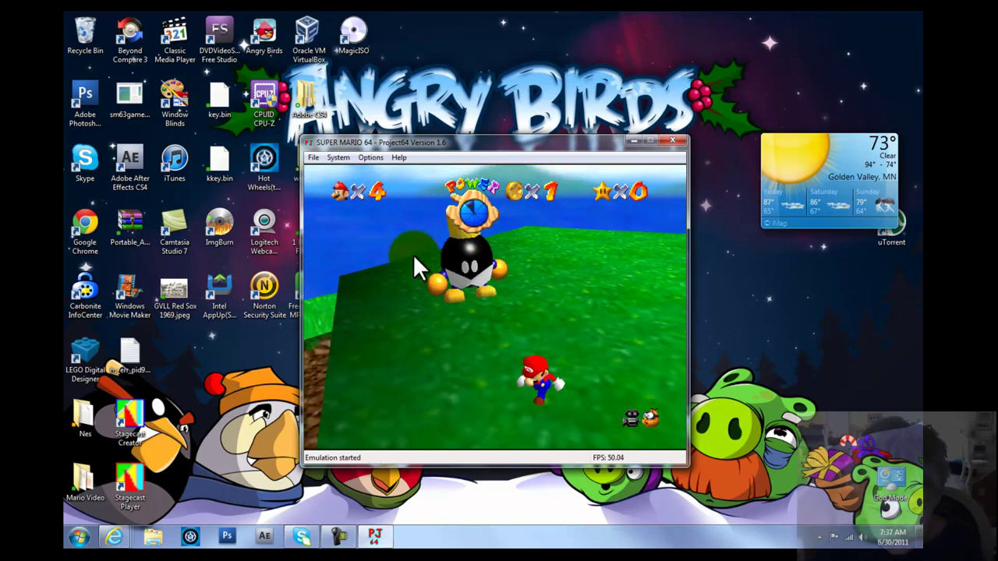
# - Keep Mario circling tightly around the Big Bob-omb, then back off toward the summit's edge beside the dirt path
pyautogui.press('Up')
pyautogui.press('Right')
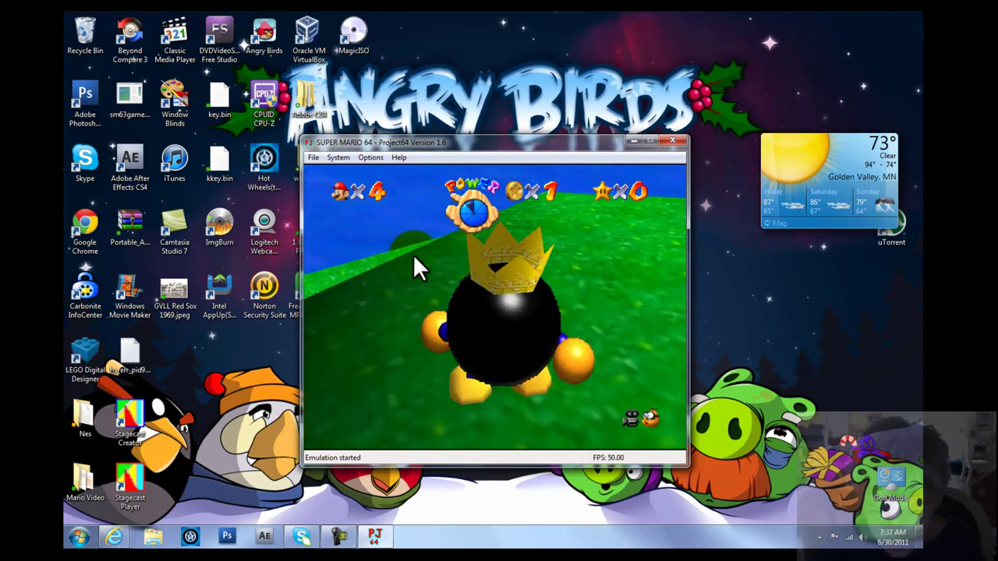
pyautogui.press('Down')
pyautogui.press('Right')
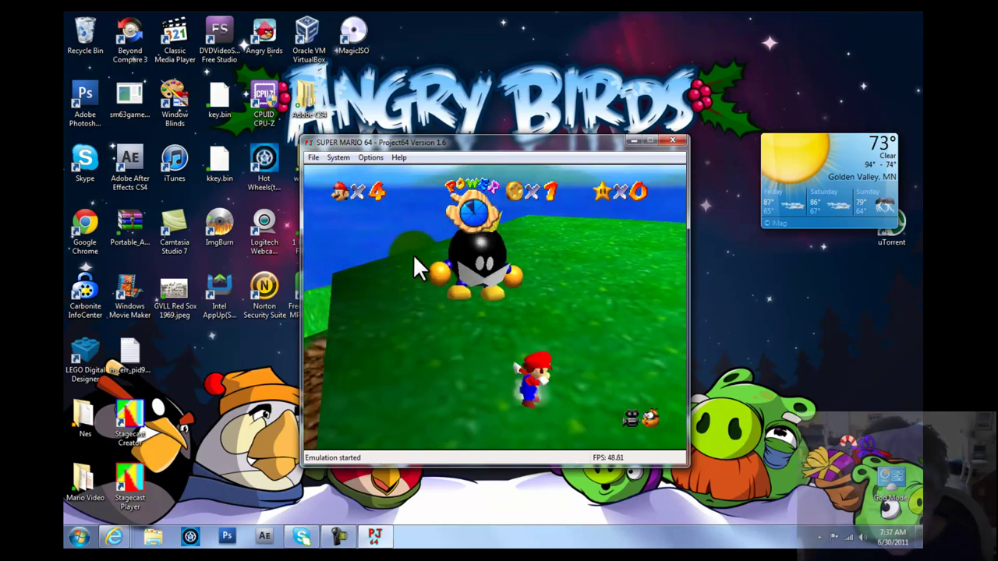
pyautogui.press('Up')
pyautogui.press('Left')
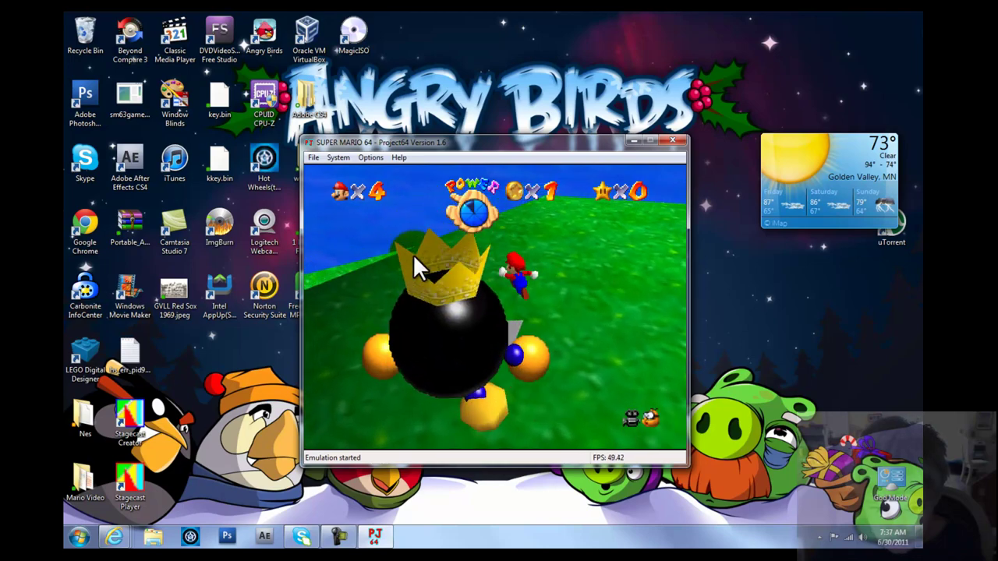
pyautogui.press('Down')
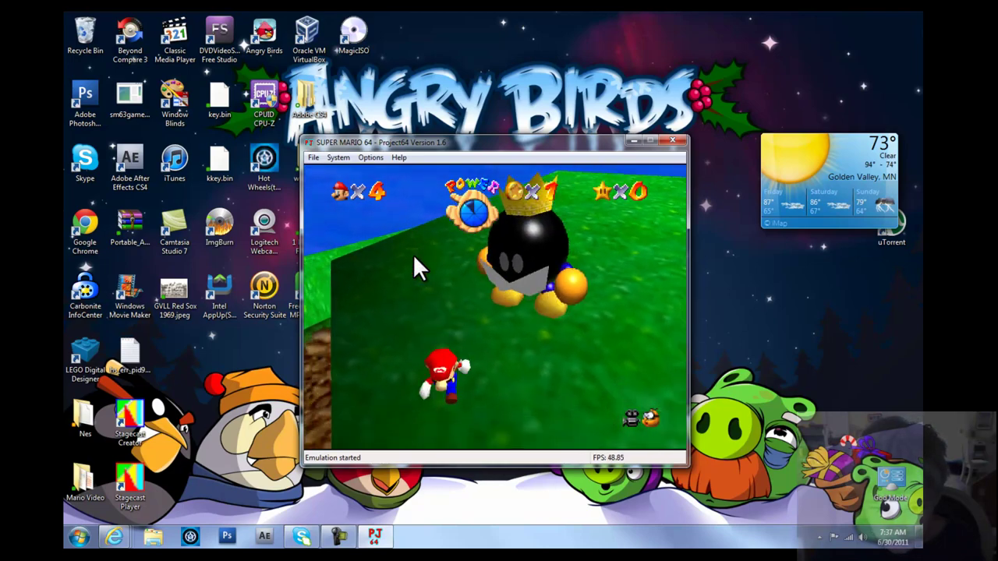
pyautogui.press('Right')
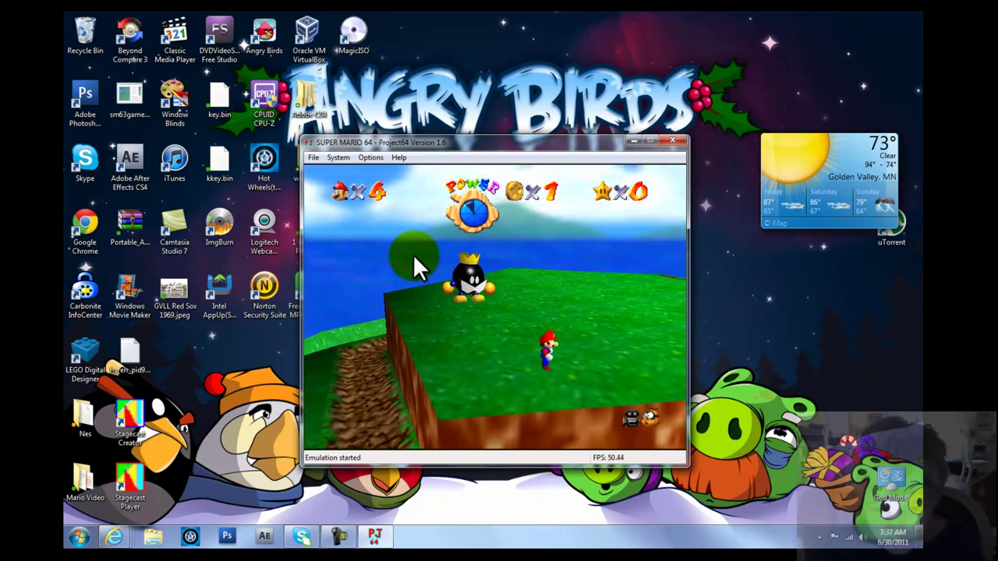
# - Run Mario around behind the Big Bob-omb again, lift him from the back and throw him a second time
pyautogui.press('Up')
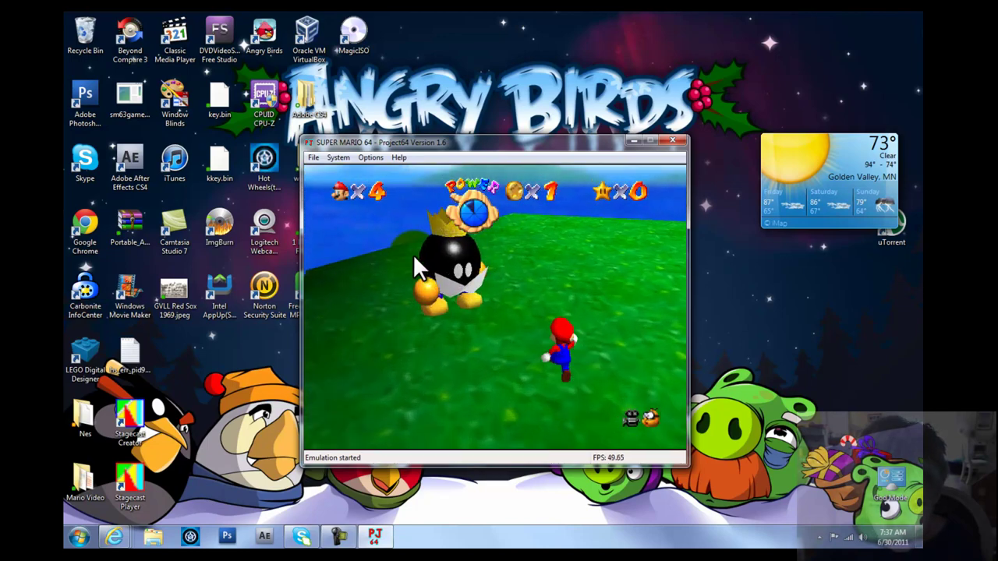
pyautogui.press('Left')
pyautogui.press('Down')
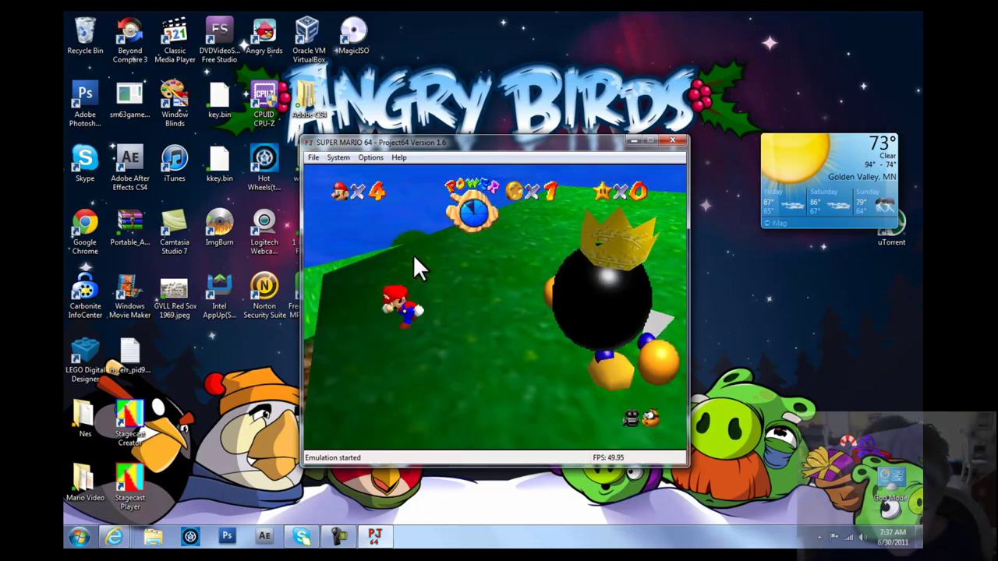
pyautogui.press('Right')
pyautogui.press('Up')
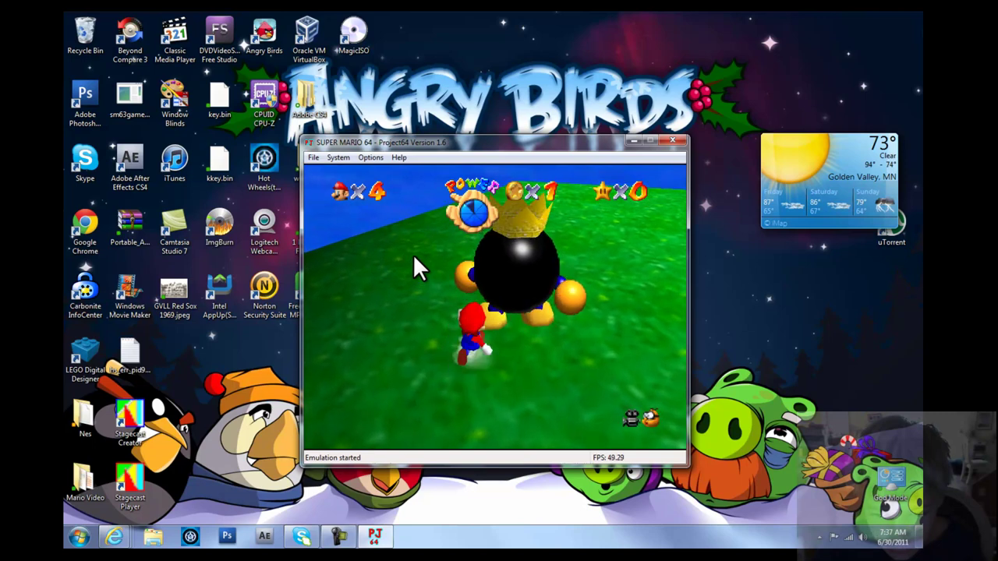
pyautogui.press('c')
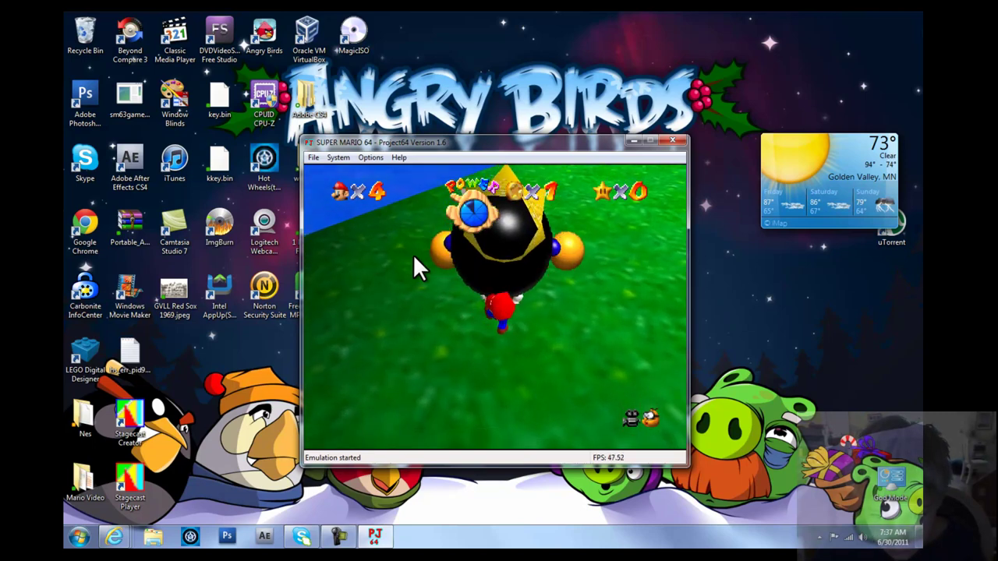
pyautogui.press('Left')
pyautogui.press('c')
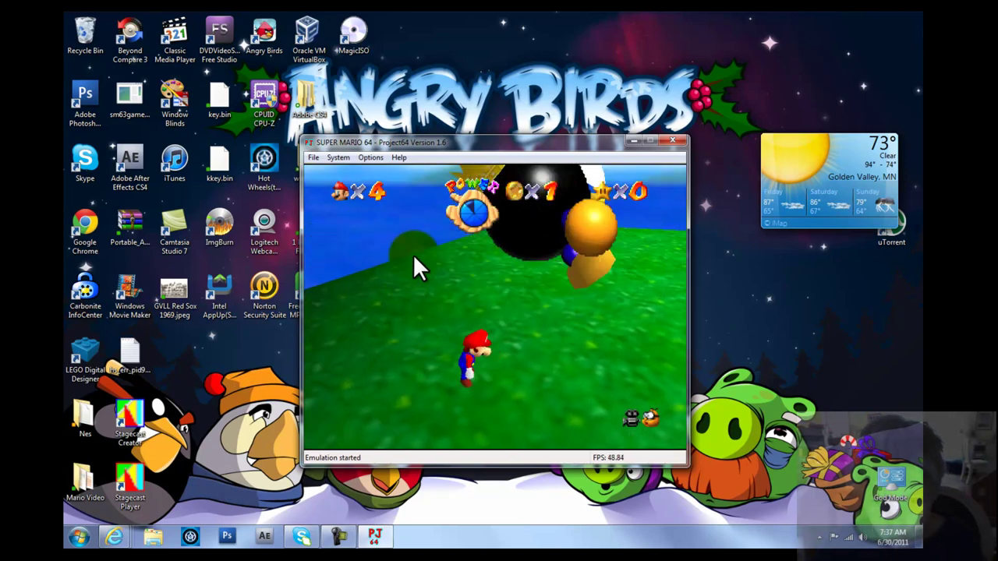
# - Run Mario around the Big Bob-omb on the summit grass to get past its front
pyautogui.press('Right')
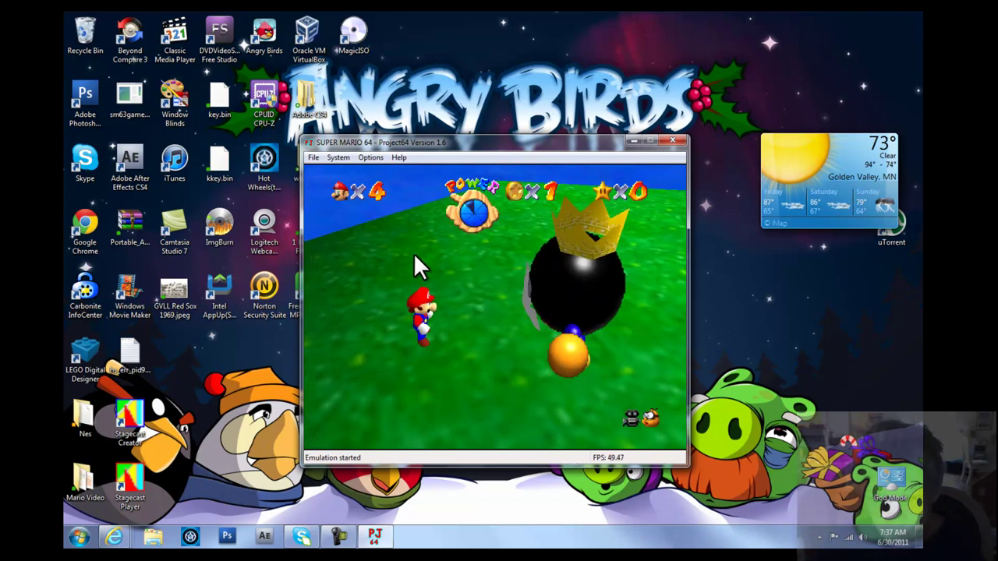
pyautogui.press('Down')
pyautogui.press('Right')
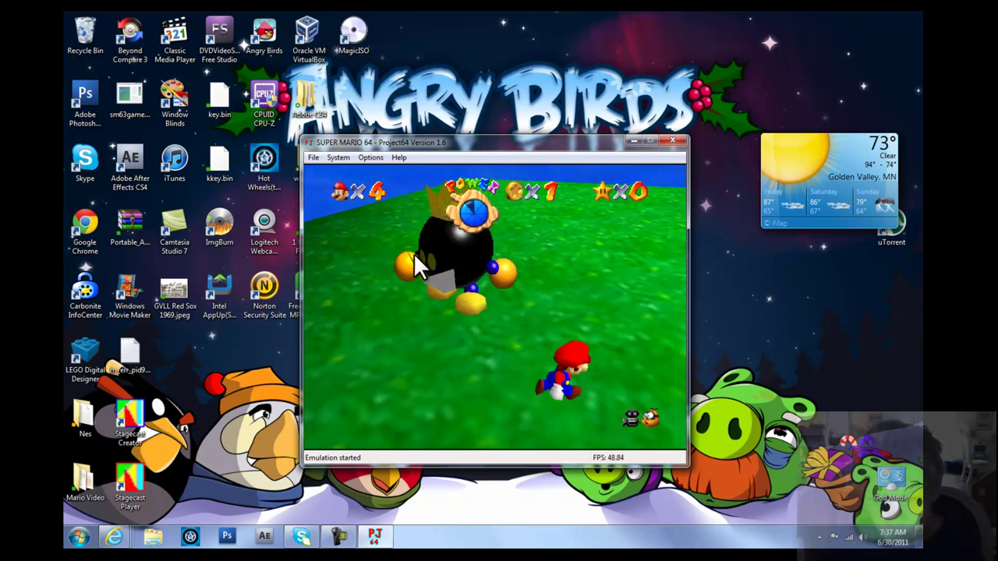
pyautogui.press('Up')
pyautogui.press('Left')
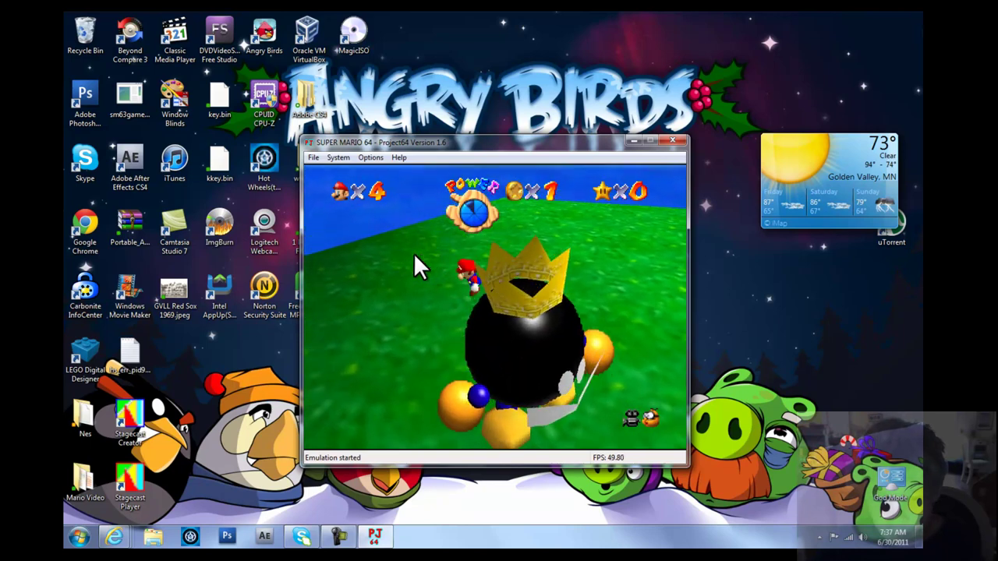
# - Circle Mario behind the Big Bob-omb's back, lift him and throw him a third time
pyautogui.press('Down')
pyautogui.press('Right')
pyautogui.press('Left')
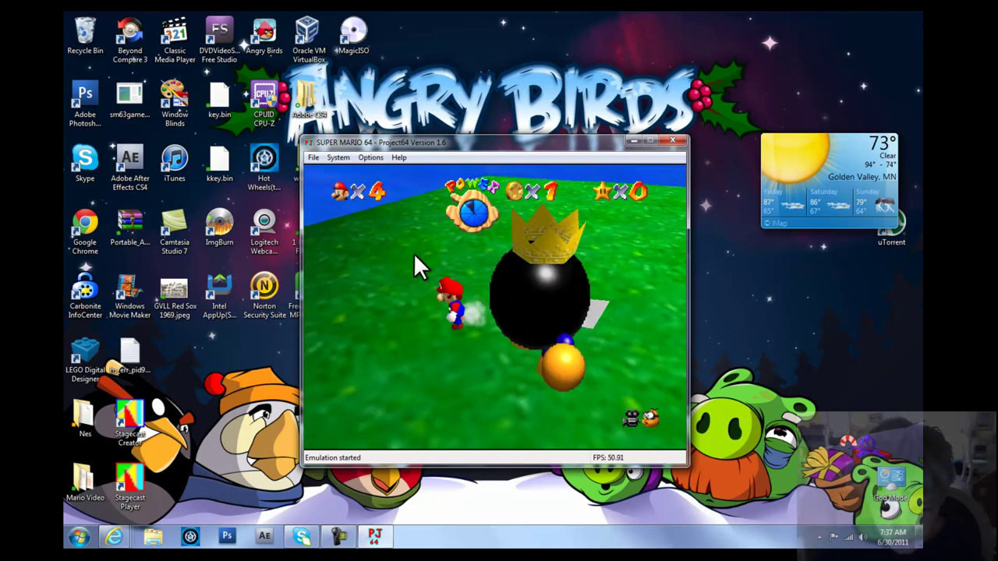
pyautogui.press('Down')
pyautogui.press('Right')
pyautogui.press('Up')
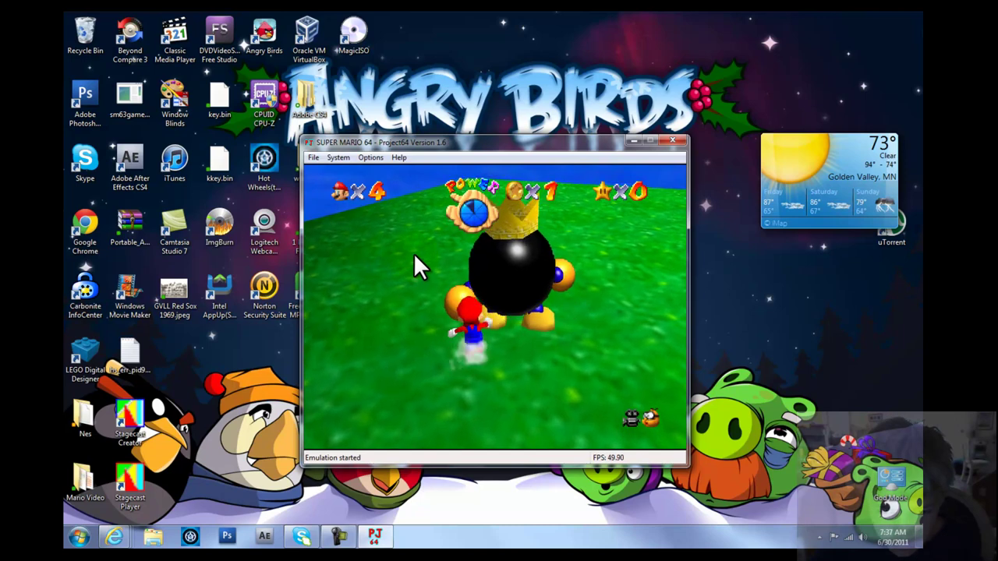
pyautogui.press('c')
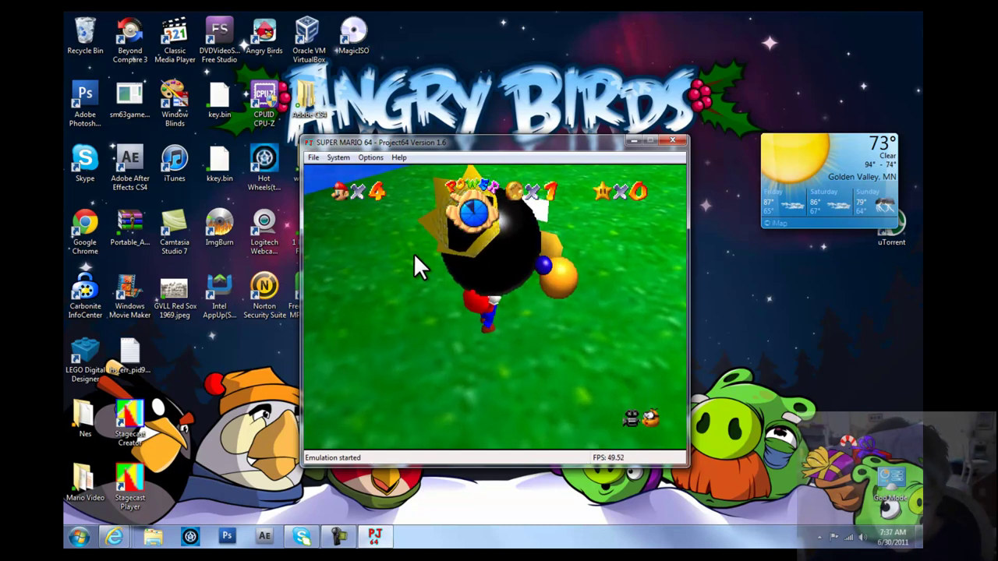
pyautogui.press('Down')
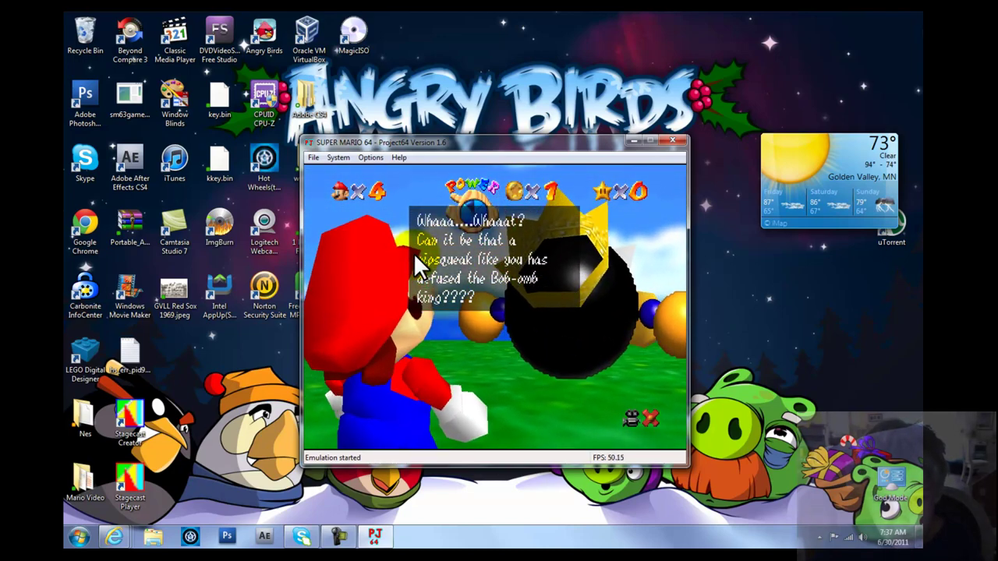
# - Advance through the Big Bob-omb's defeat speech and run Mario into the Power Star on the summit
pyautogui.press('x')
pyautogui.press('x')
pyautogui.press('x')
pyautogui.press('x')
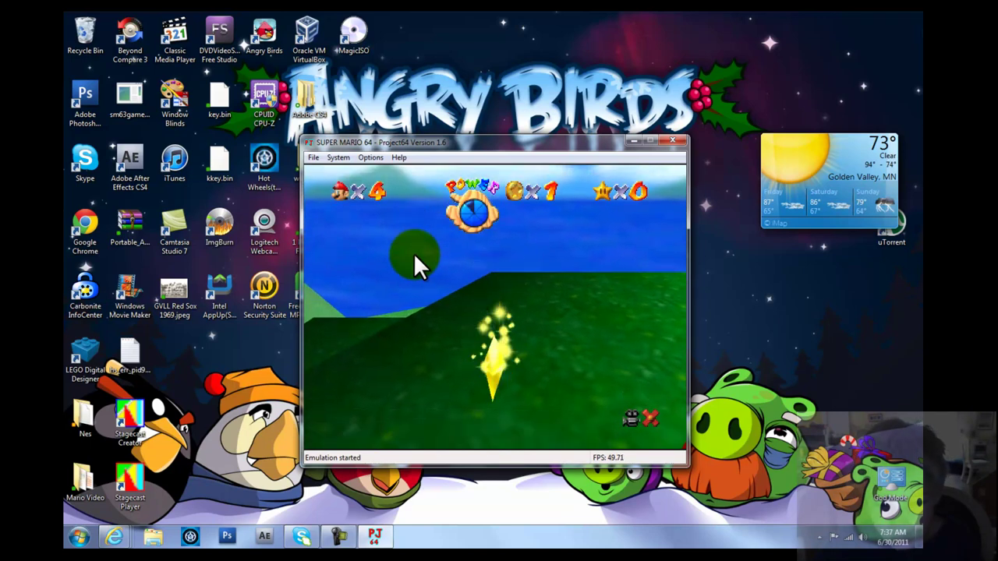
pyautogui.press('Left')
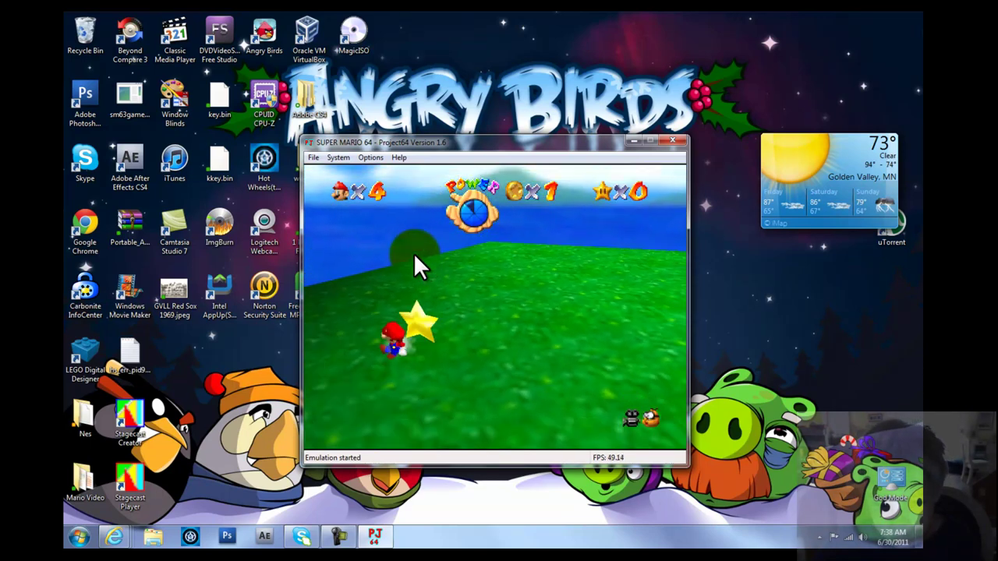
pyautogui.press('Right')
pyautogui.press('x')
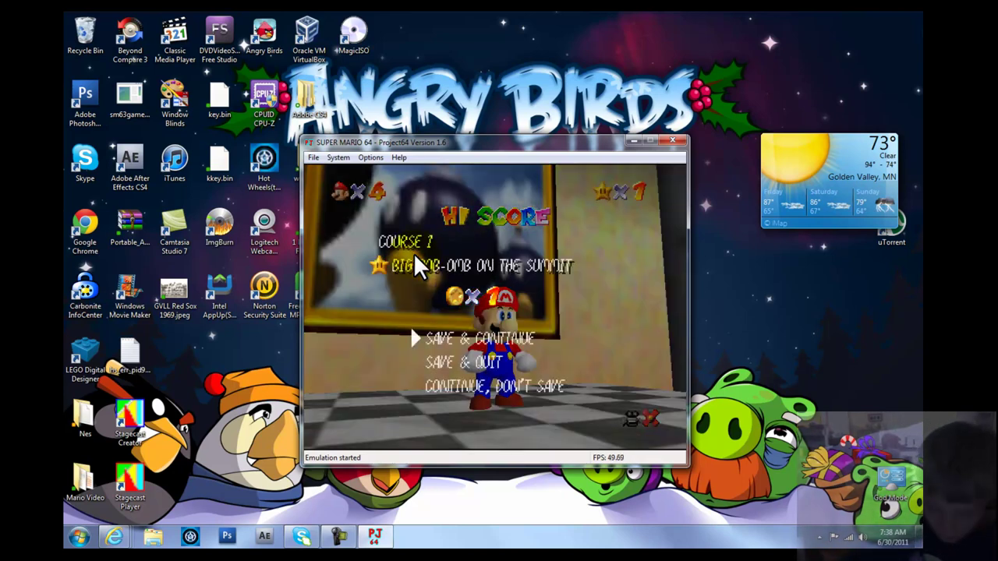
# - Save the course result with Save & Continue and dismiss the Power Star message
pyautogui.press('x')
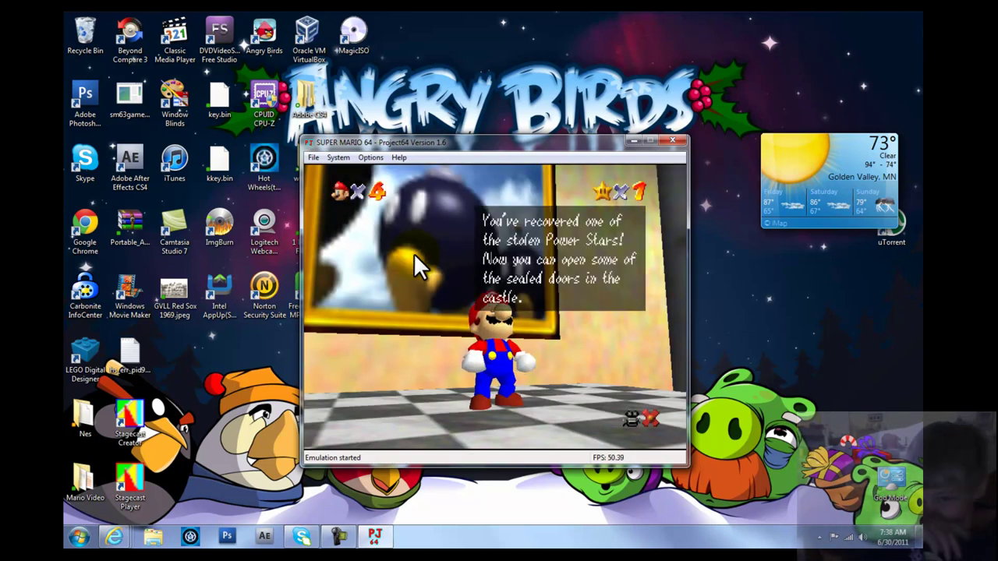
pyautogui.press('x')
pyautogui.press('x')
pyautogui.press('x')
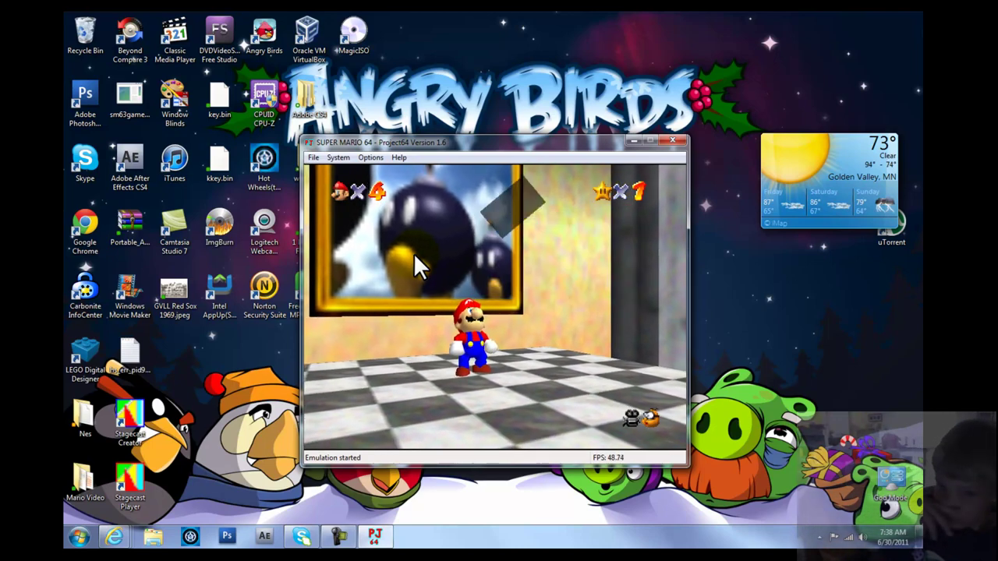
# - Turn Mario away from the Bob-omb painting in the castle room and exit Project64
pyautogui.press('Left')
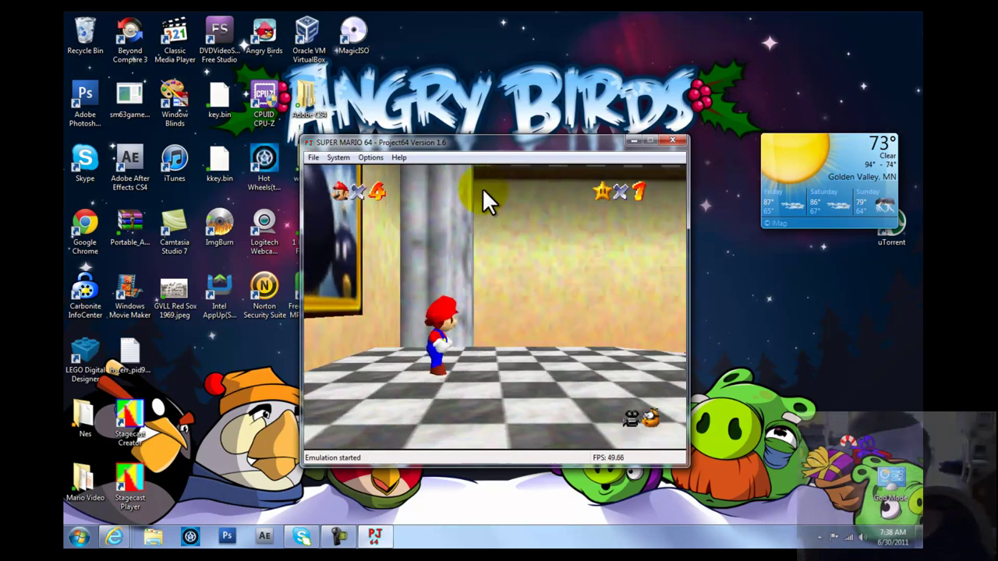
pyautogui.click(315, 156)
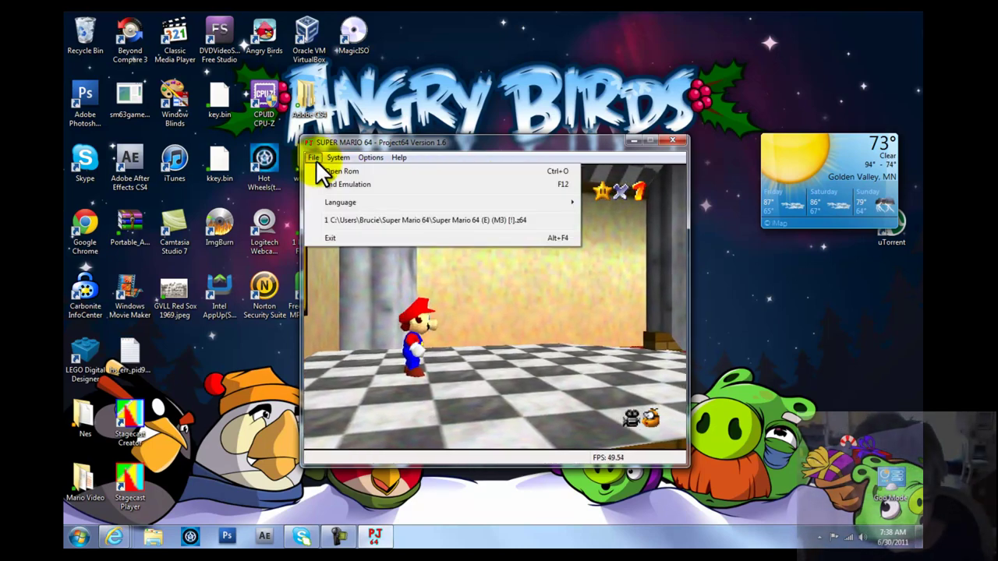
pyautogui.click(322, 232)
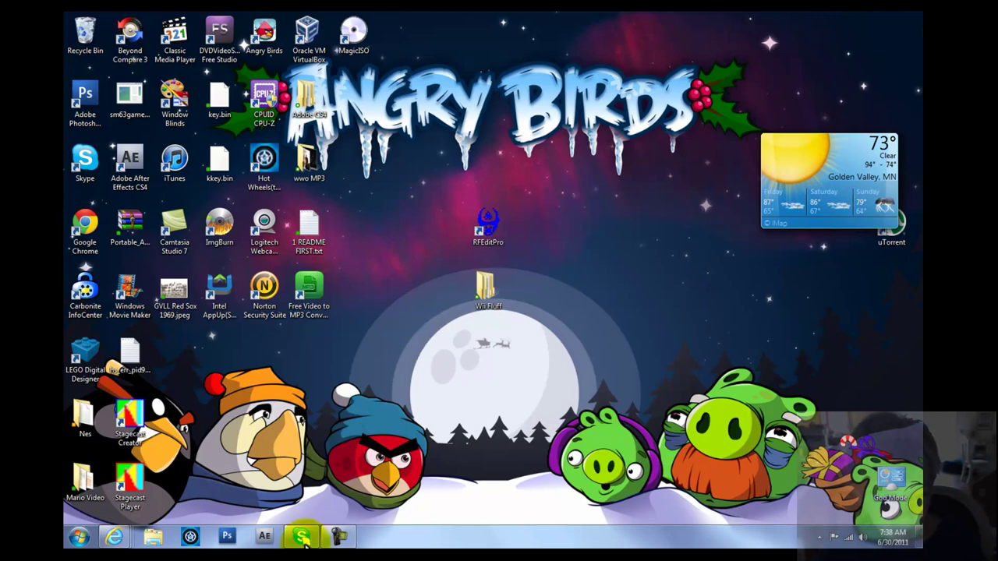
# - Switch to The Emulator Zone page in Internet Explorer and open its Nintendo NES emulators section
pyautogui.moveTo(115, 540)
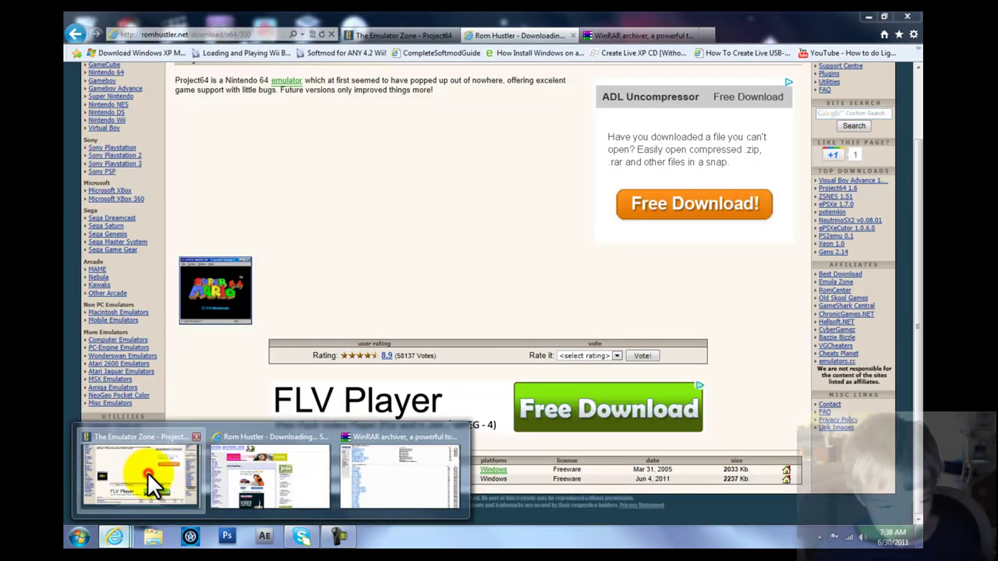
pyautogui.click(147, 472)
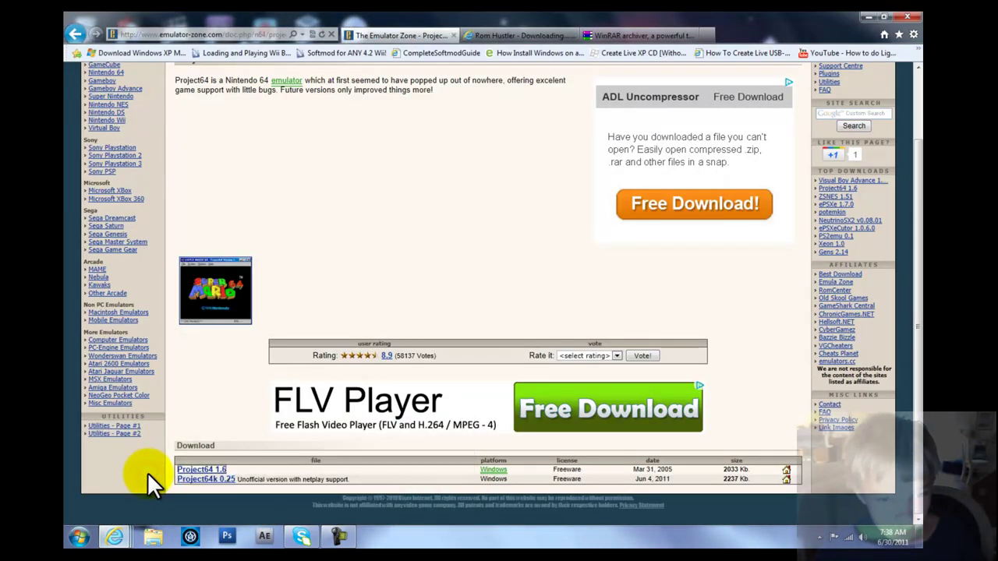
pyautogui.scroll(1, 184, 218)
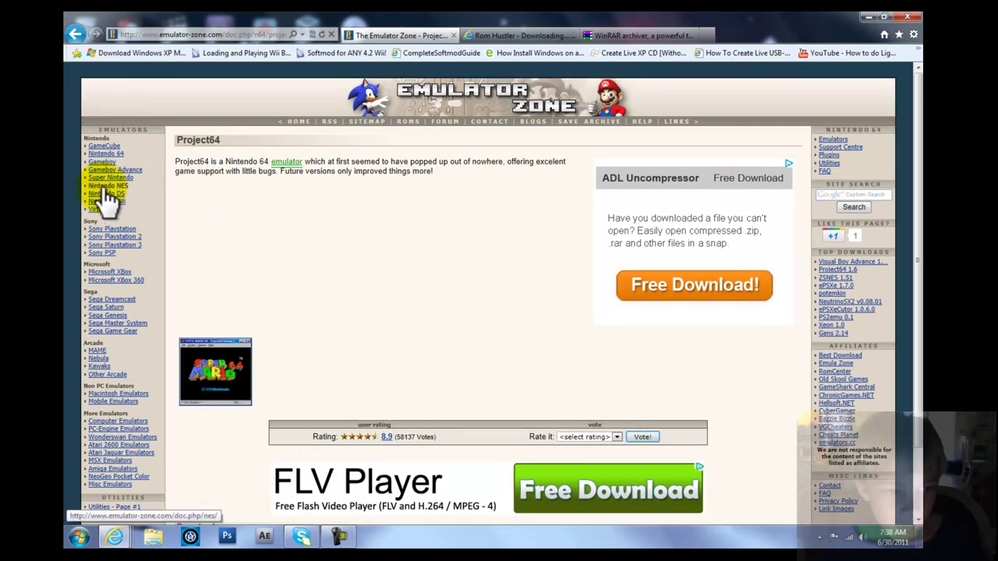
pyautogui.click(107, 187)
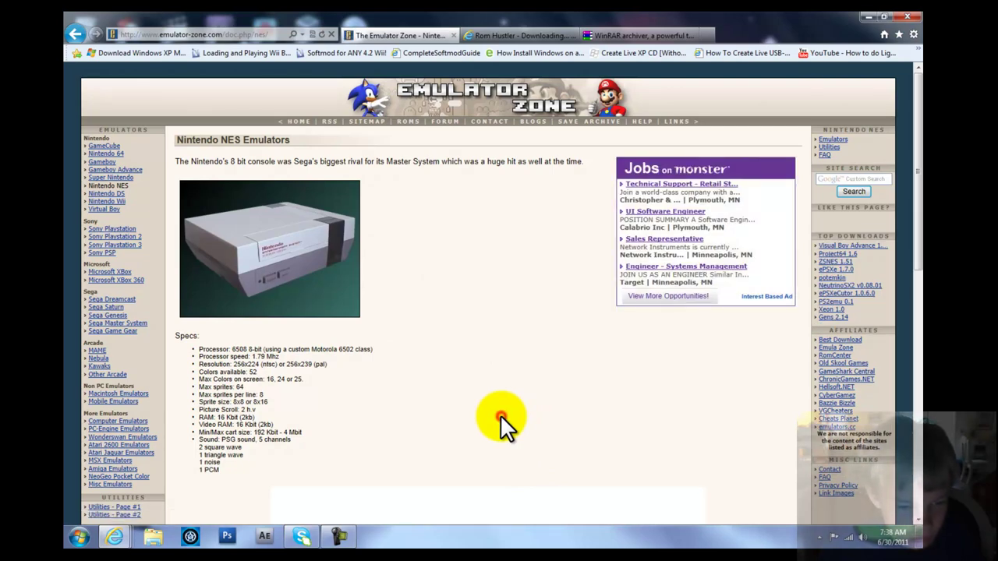
# - Open the FCEUX emulator's page and start downloading FCEUX 2.0.0 with a chosen save location
pyautogui.scroll(-5, 500, 415)
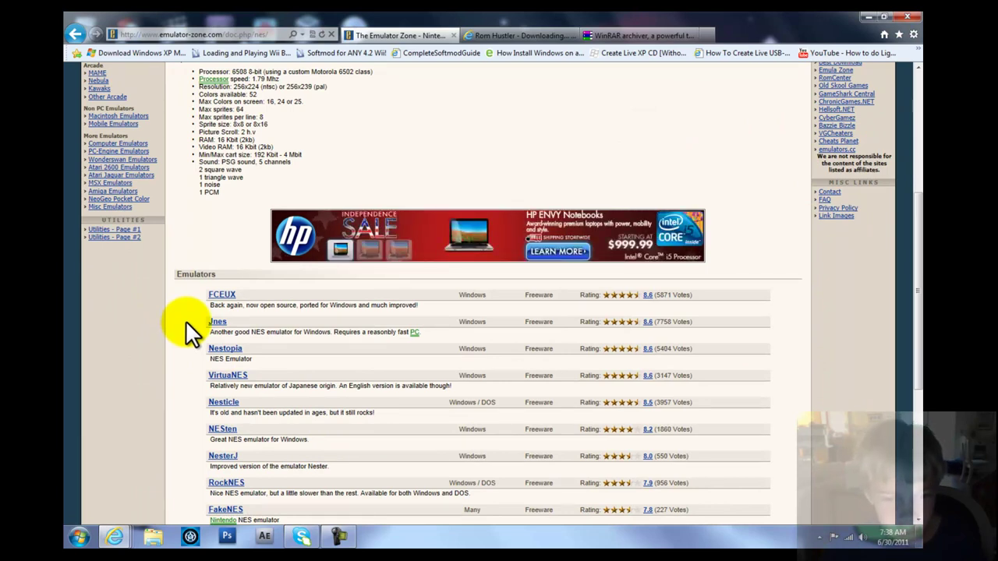
pyautogui.click(223, 295)
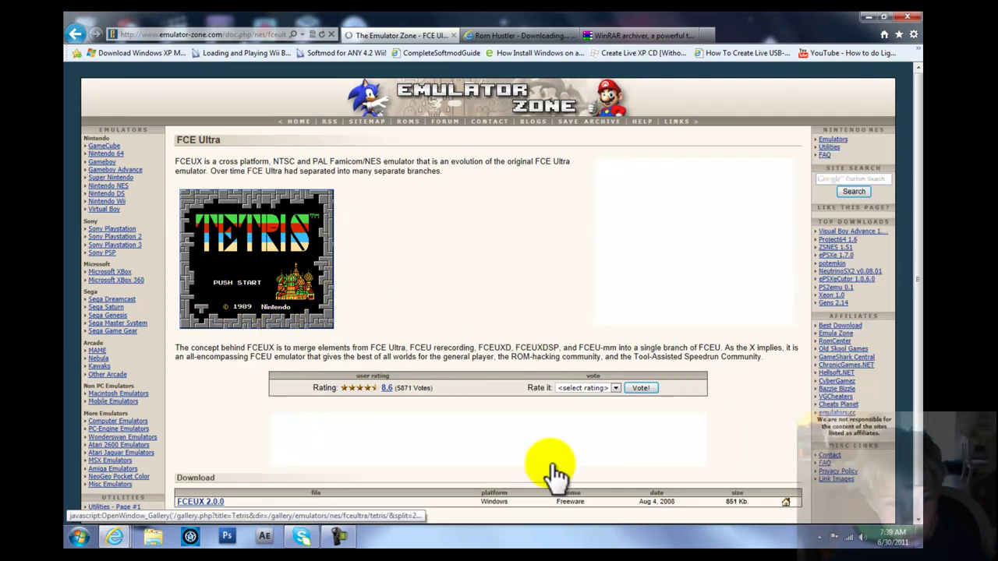
pyautogui.click(208, 503)
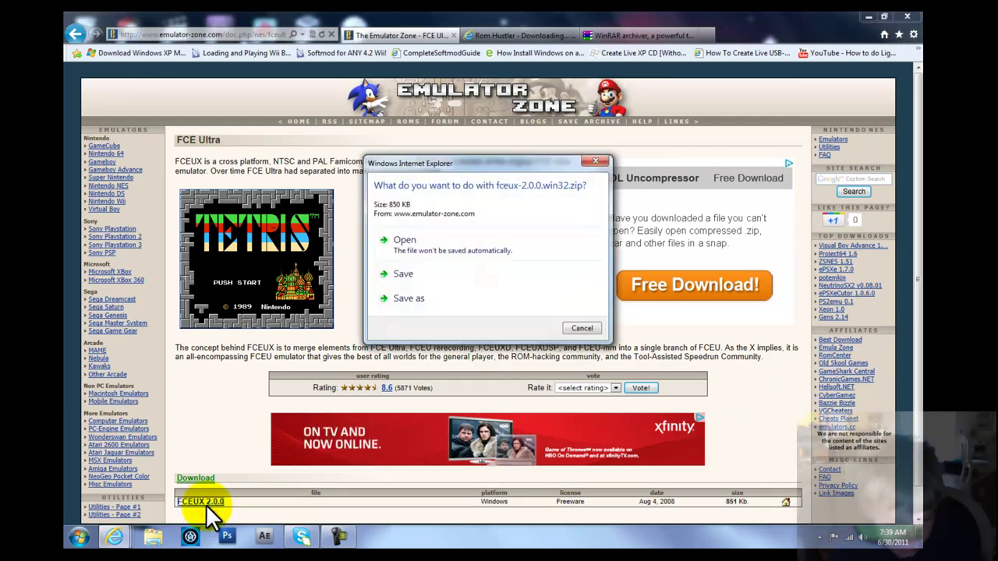
pyautogui.click(412, 300)
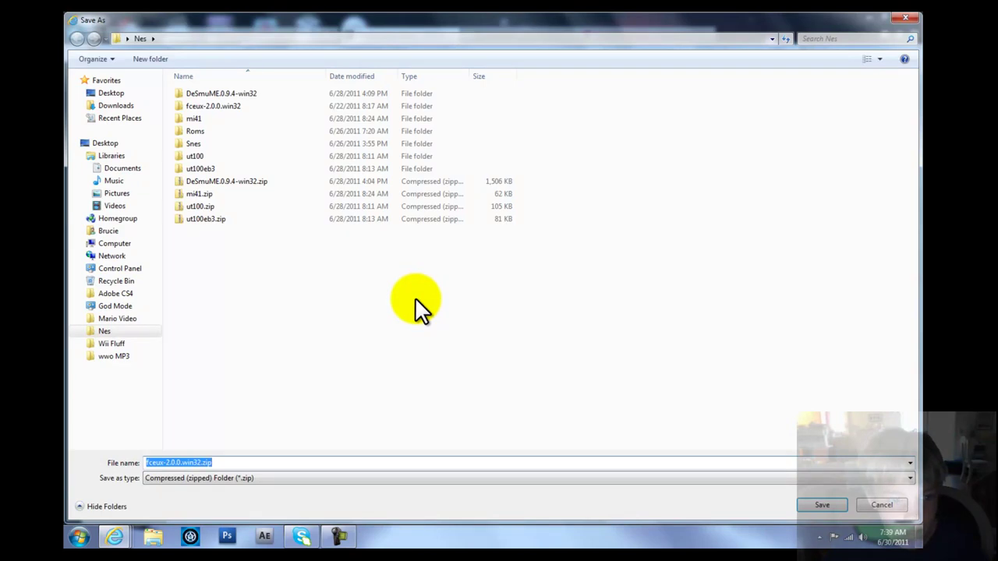
# - Save fceux-2.0.0.win32.zip in the user's personal folder and open the downloaded archive
pyautogui.click(117, 107)
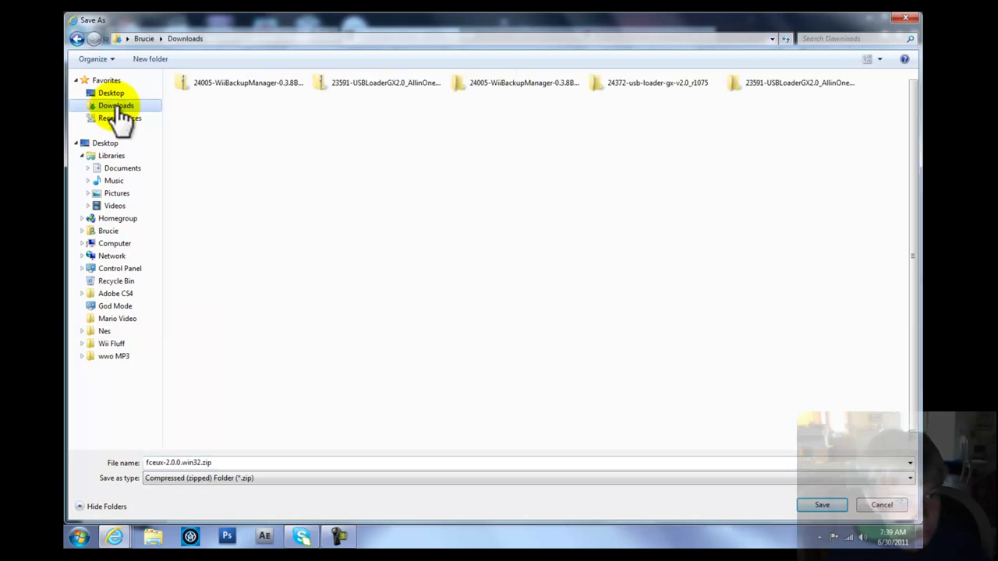
pyautogui.click(121, 173)
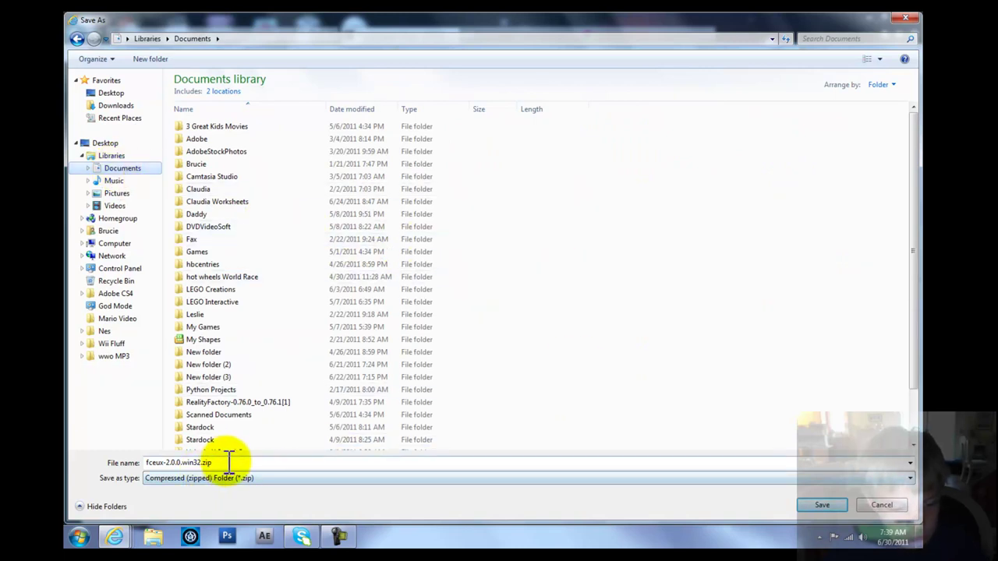
pyautogui.click(111, 233)
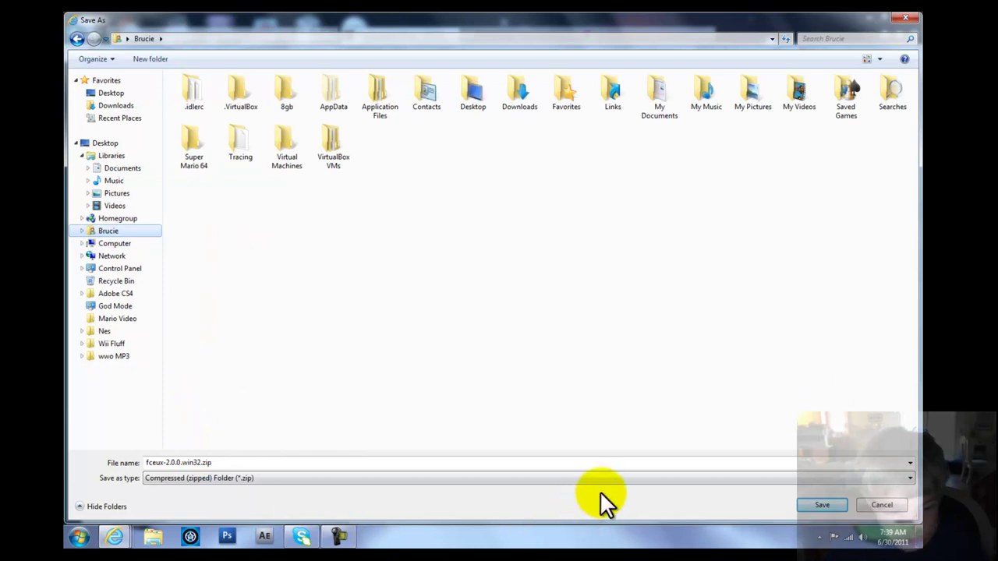
pyautogui.click(820, 507)
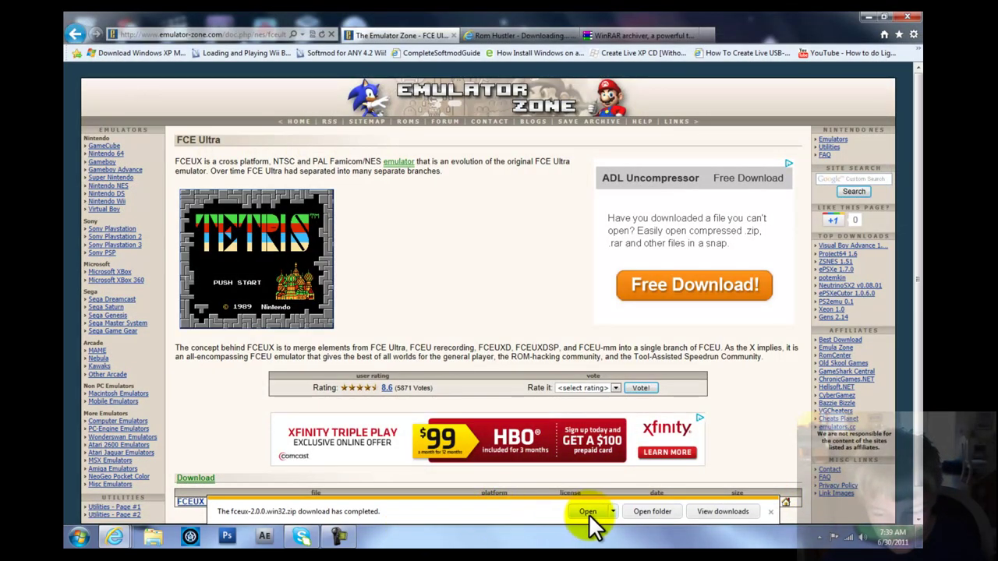
pyautogui.click(587, 512)
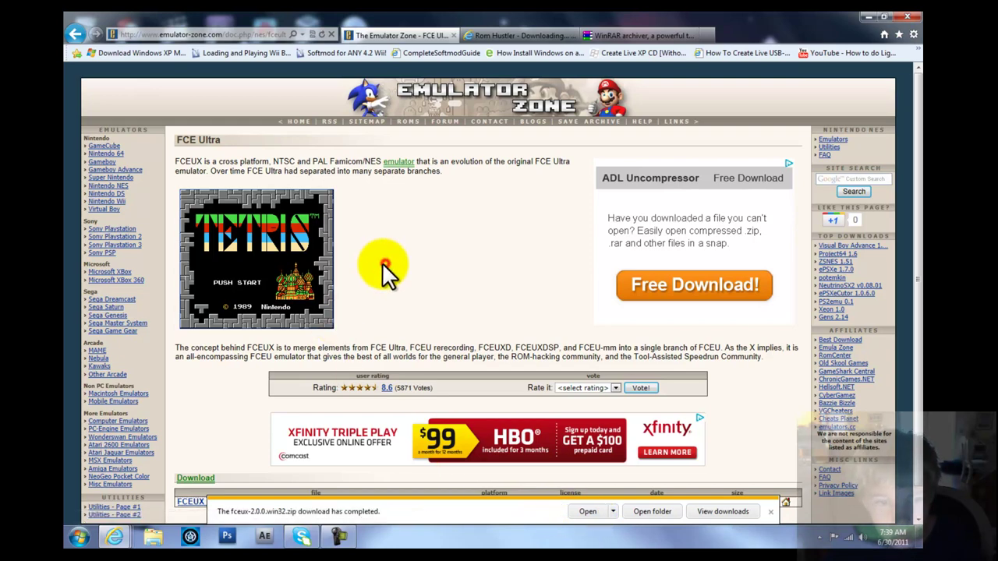
# - Switch to the Rom Hustler page and open its Nes ROMs section
pyautogui.click(521, 33)
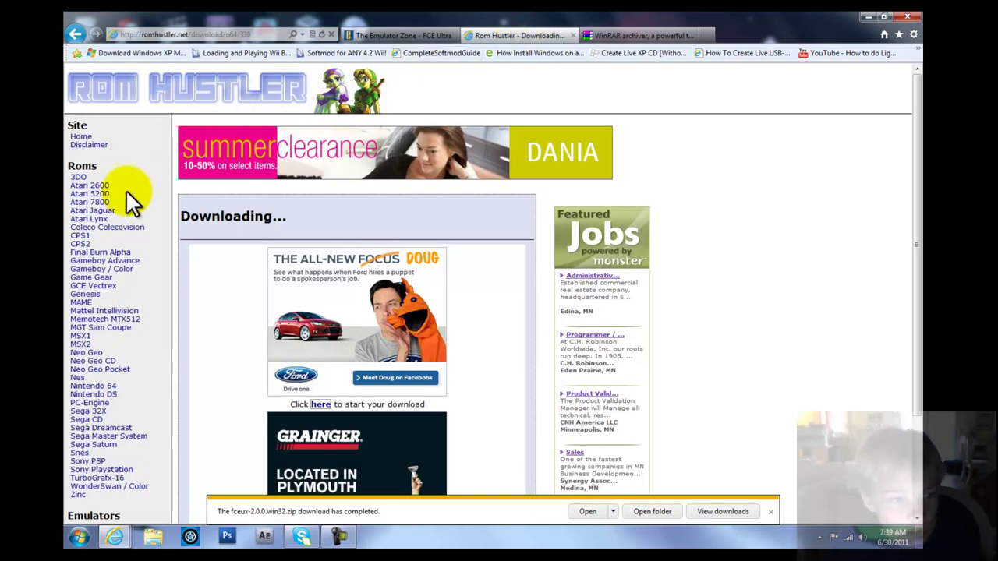
pyautogui.click(77, 377)
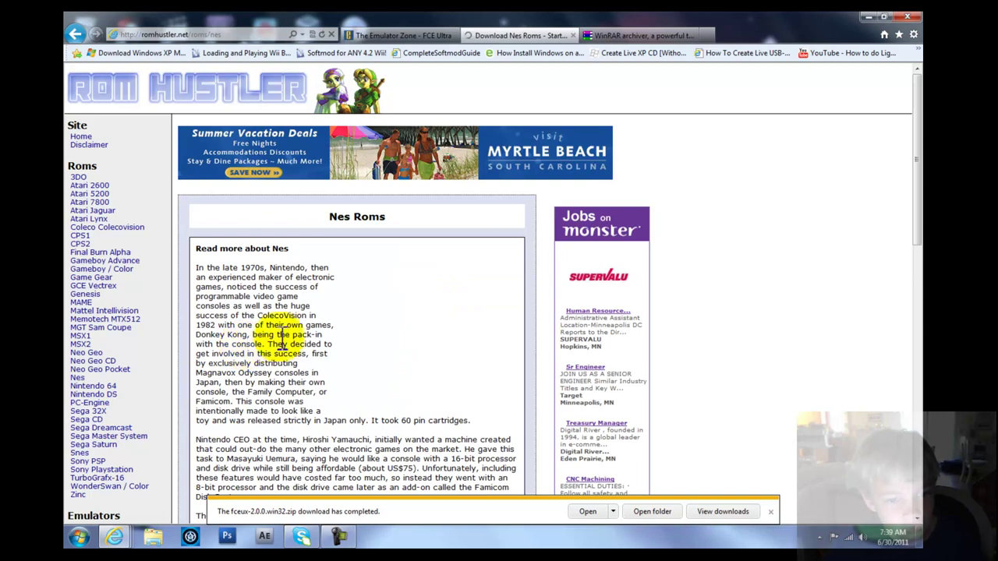
pyautogui.scroll(-4, 353, 336)
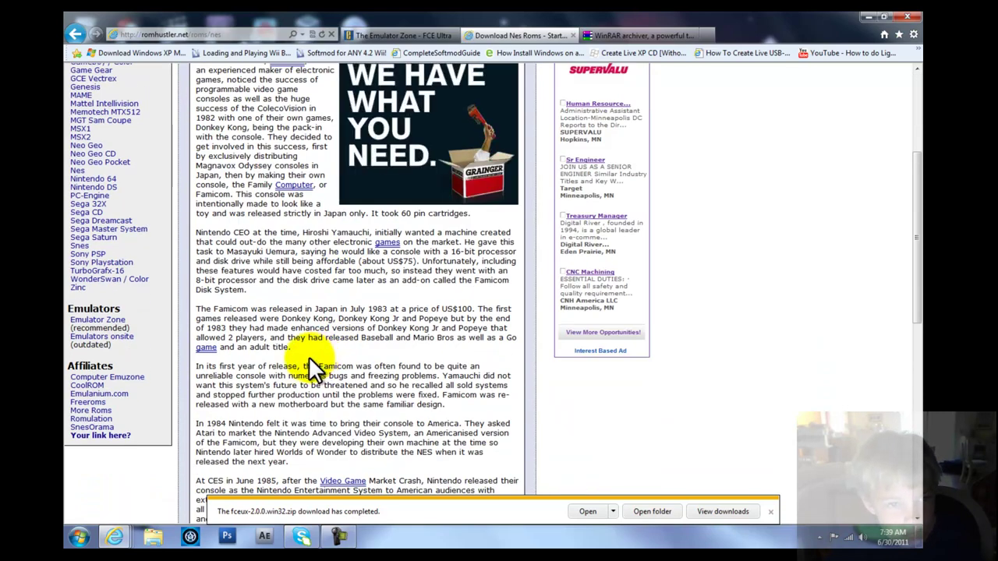
pyautogui.scroll(2, 309, 356)
# - List the NES ROMs beginning with S and open the Super Mario Bros. + Tetris + Nintendo World Cup page
pyautogui.scroll(-8, 309, 356)
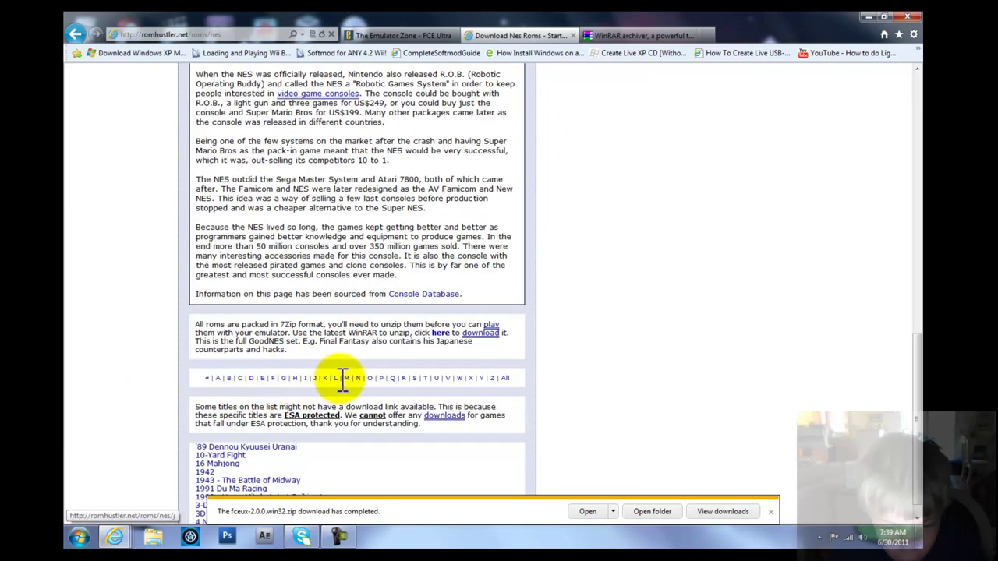
pyautogui.click(415, 378)
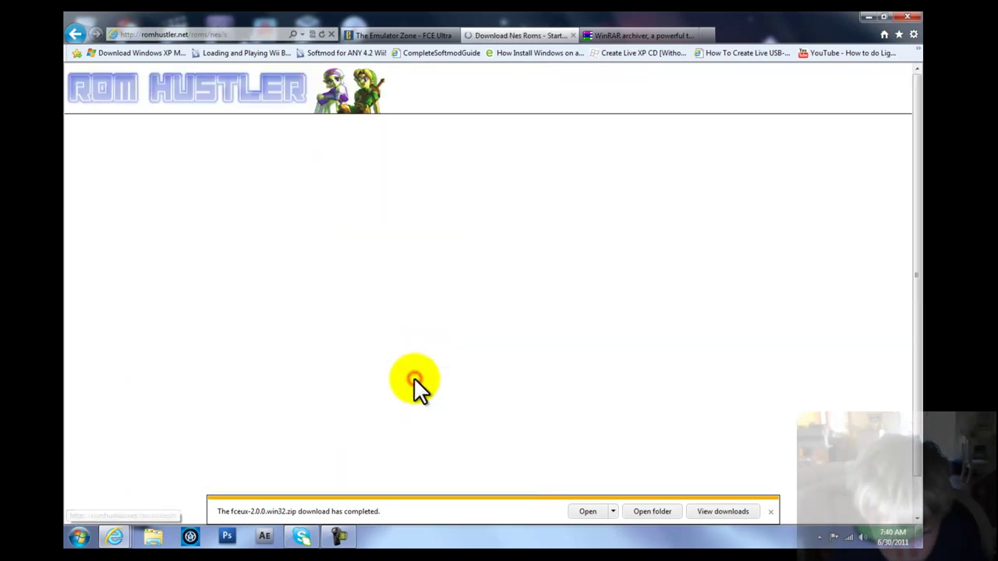
pyautogui.scroll(-15, 230, 366)
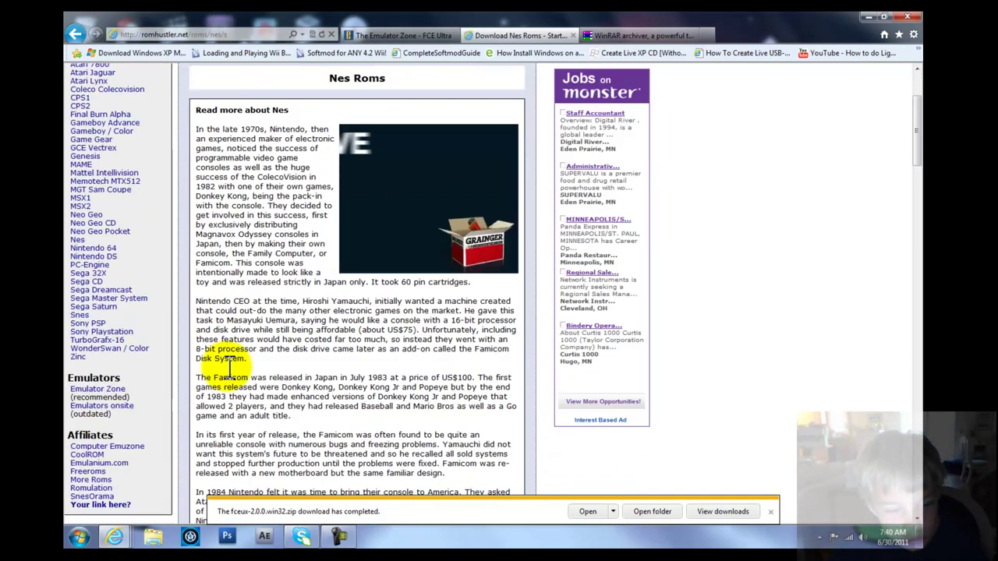
pyautogui.scroll(-8, 232, 375)
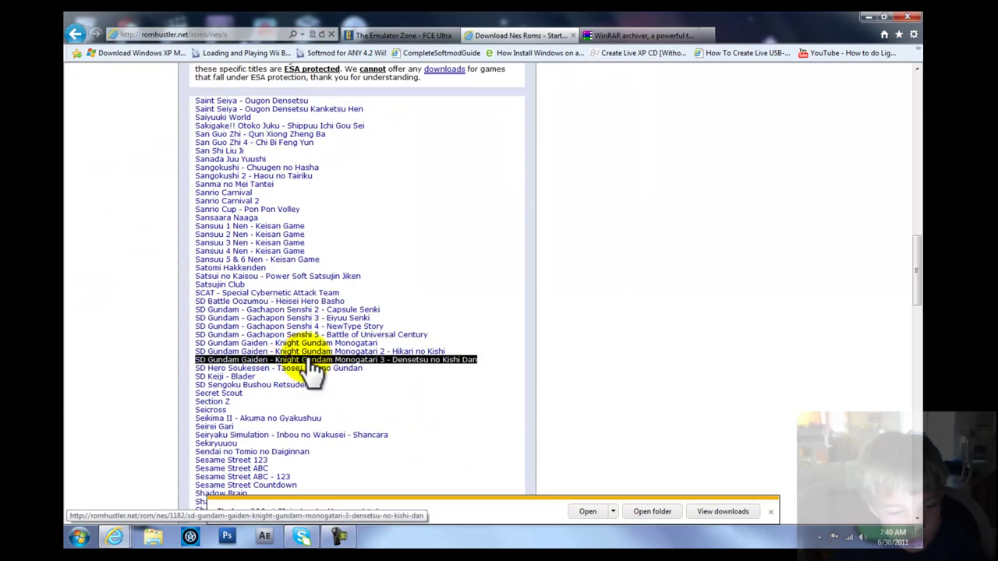
pyautogui.scroll(-15, 416, 404)
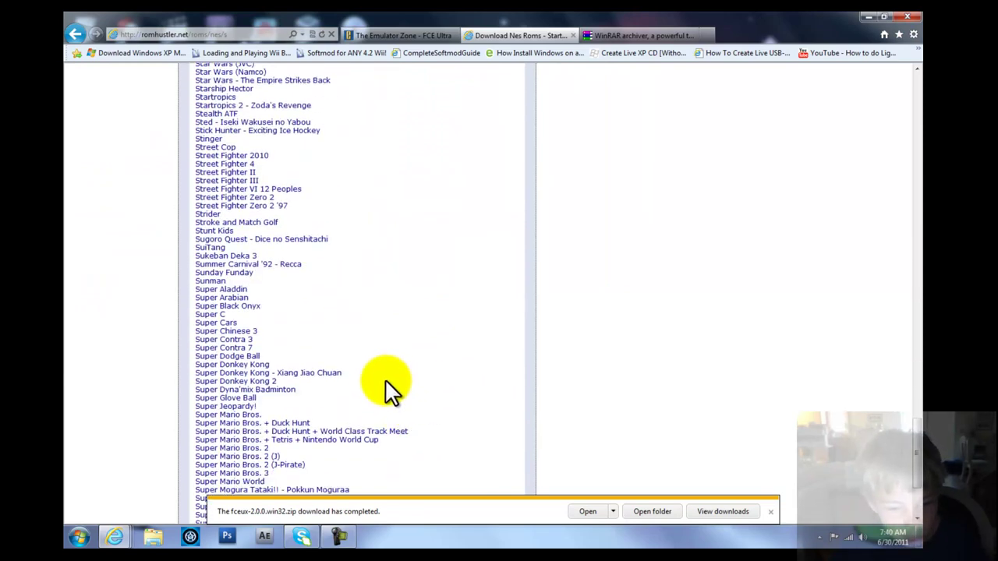
pyautogui.click(257, 440)
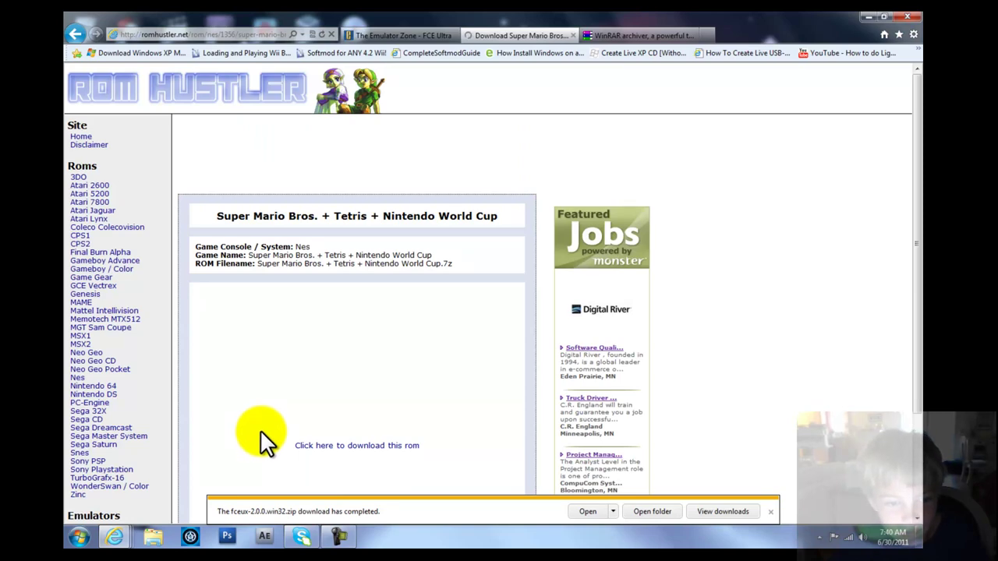
# - Download the Super Mario Bros. + Tetris + Nintendo World Cup ROM and save its .7z archive
pyautogui.scroll(-3, 226, 384)
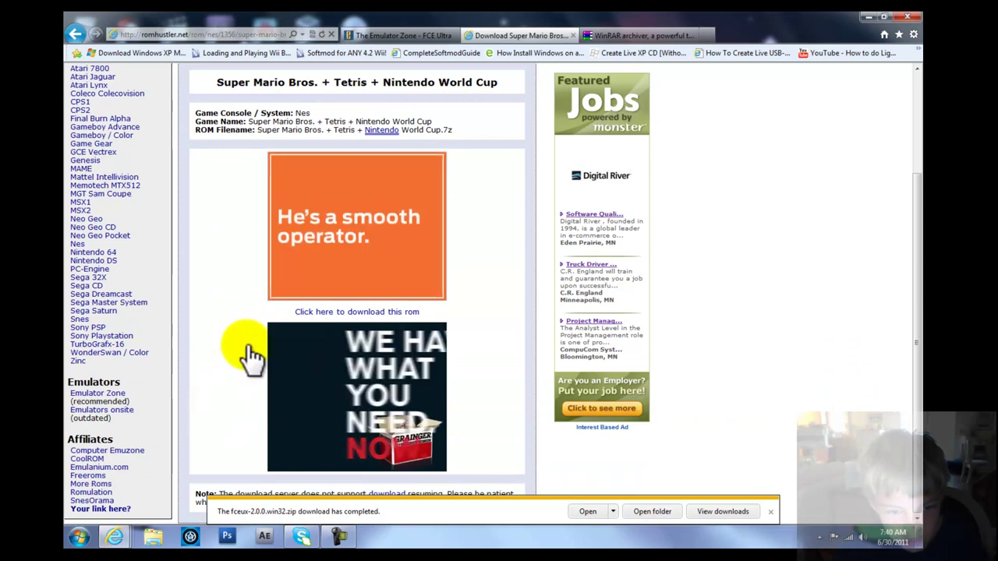
pyautogui.click(337, 311)
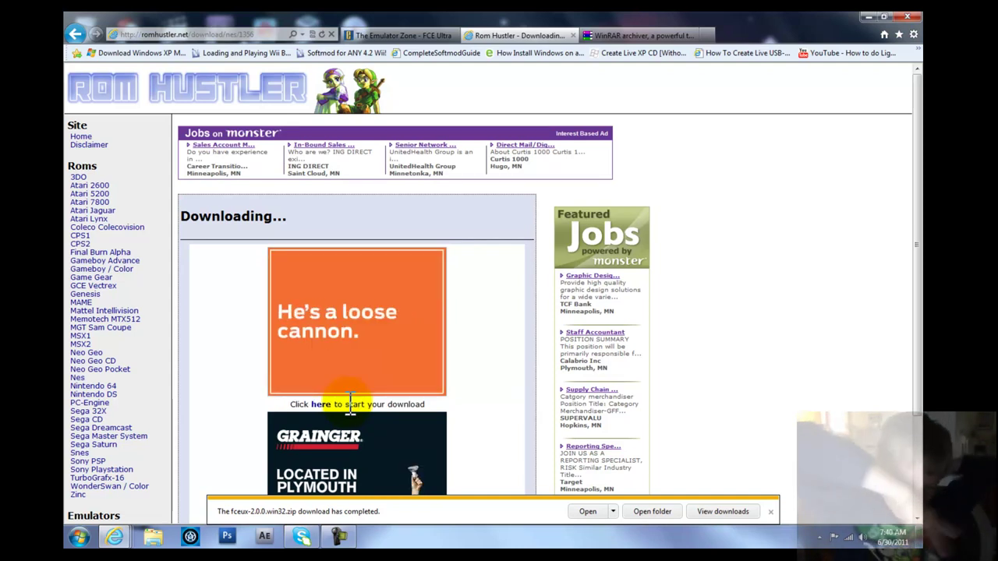
pyautogui.click(329, 406)
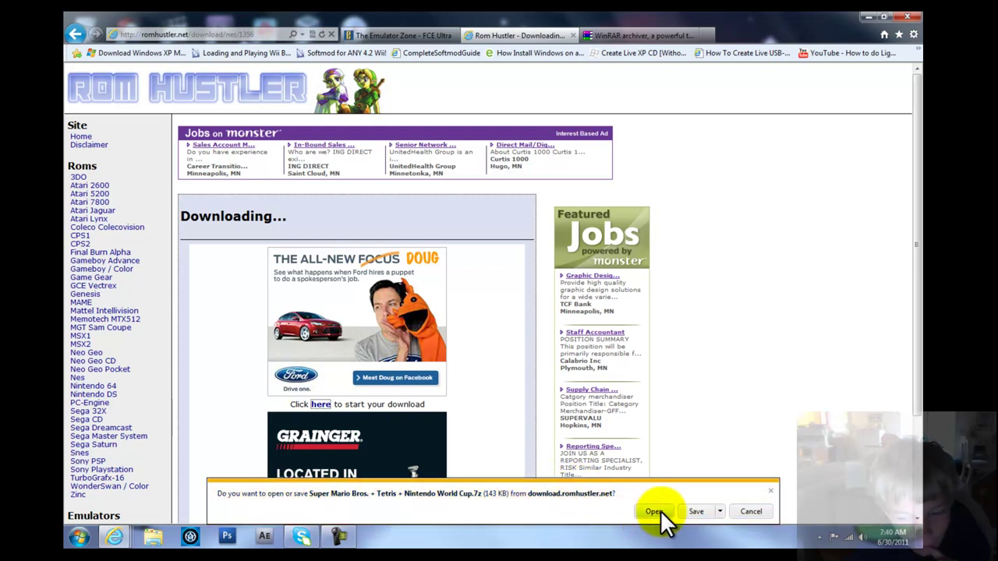
pyautogui.click(704, 509)
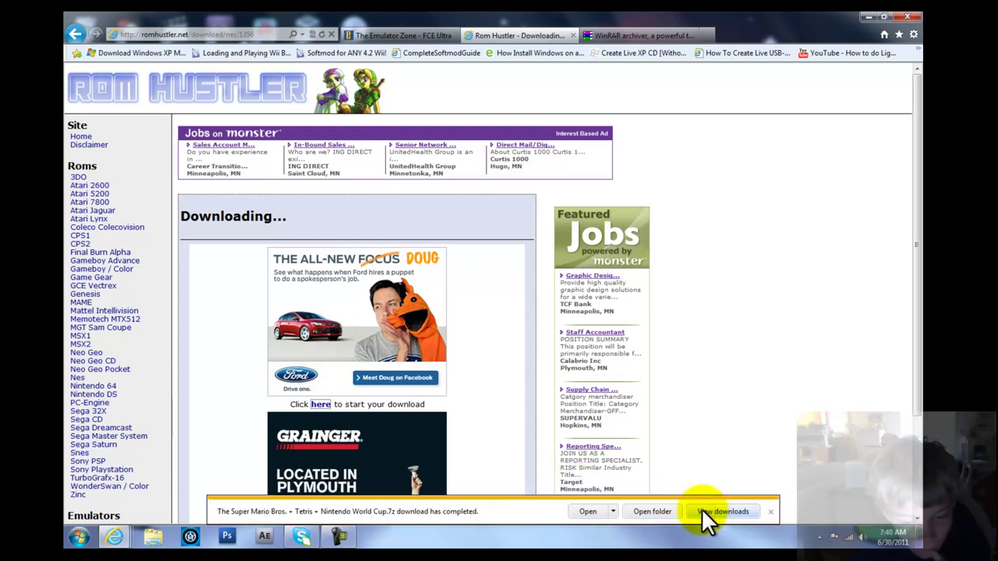
# - Open the downloaded ROM archive in WinRAR and extract it to its own folder in the user's personal folder, removing Downloads from the path
pyautogui.click(584, 512)
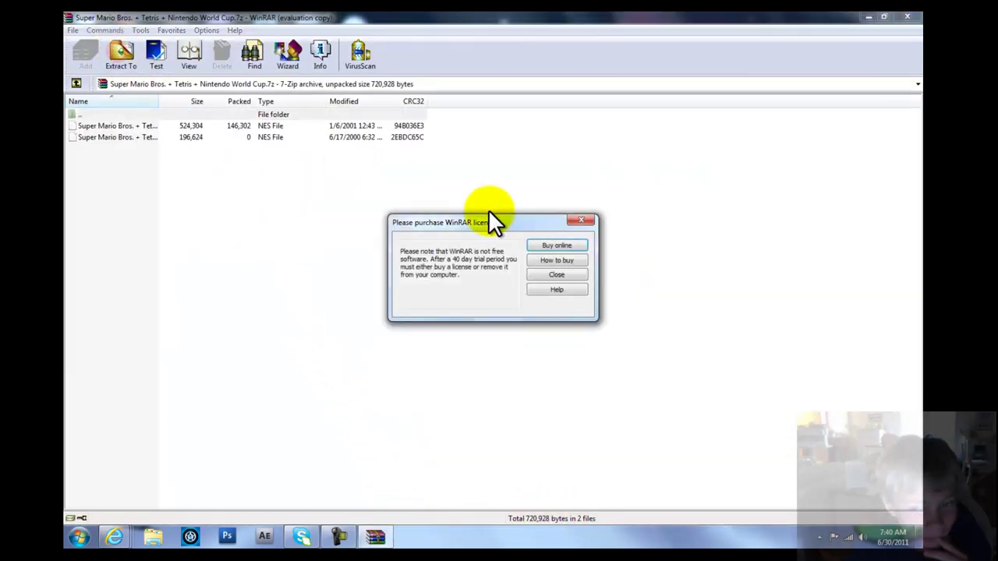
pyautogui.click(553, 275)
pyautogui.click(113, 53)
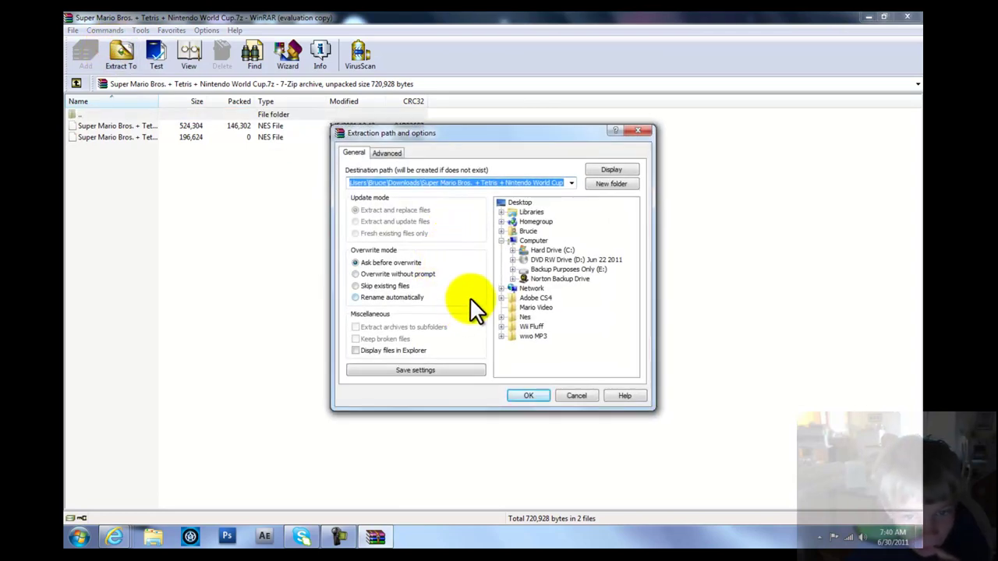
pyautogui.doubleClick(424, 184)
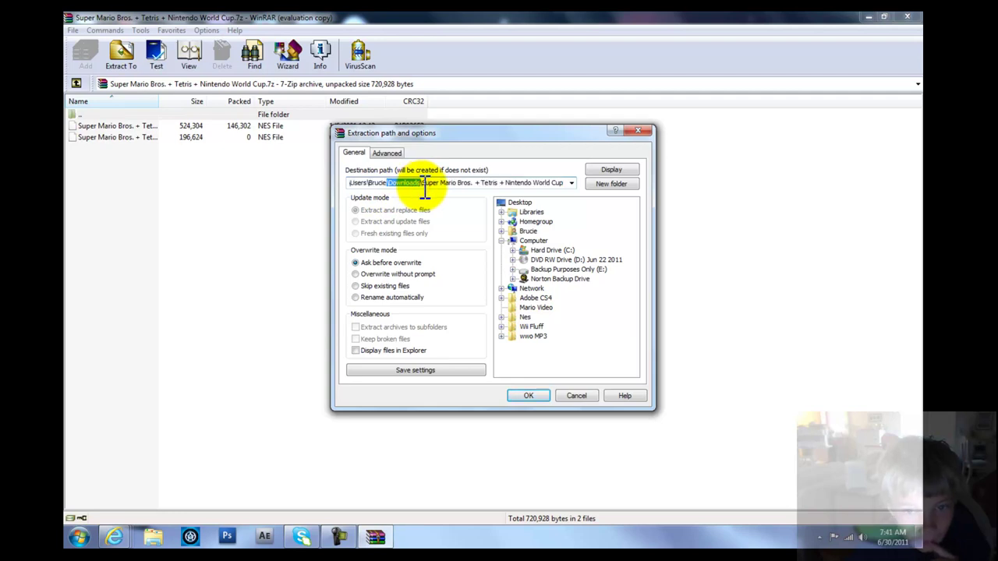
pyautogui.press('Delete')
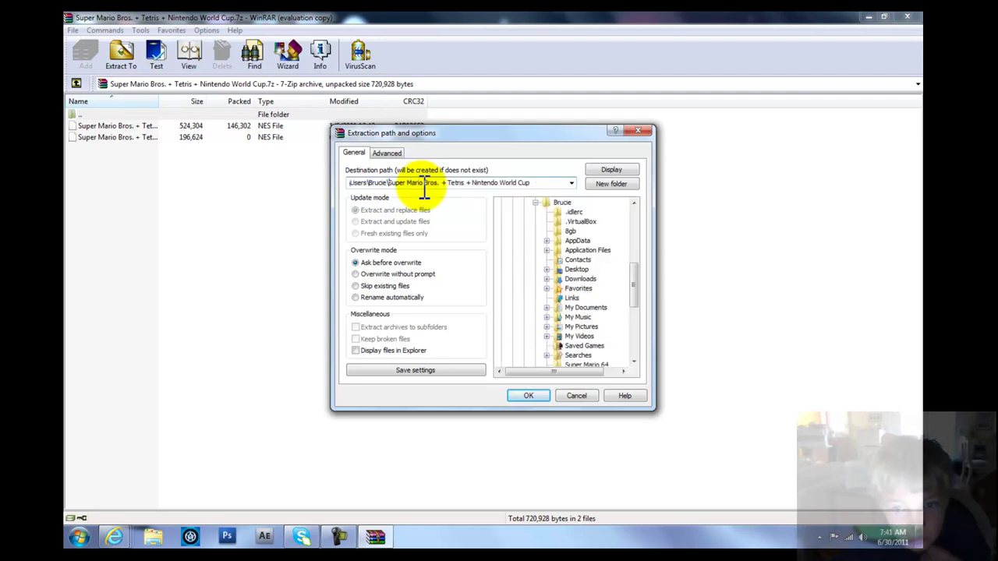
pyautogui.click(525, 397)
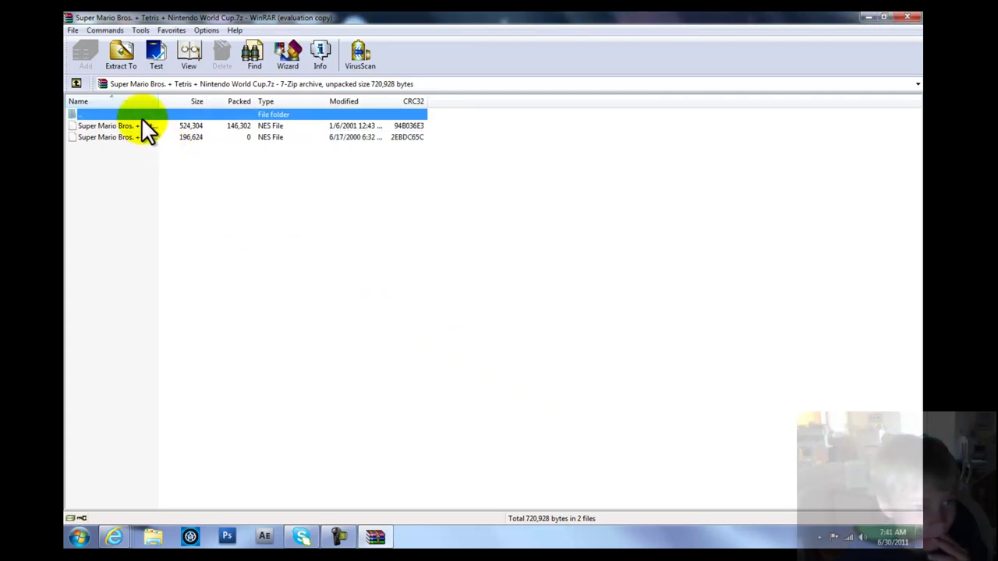
pyautogui.click(107, 54)
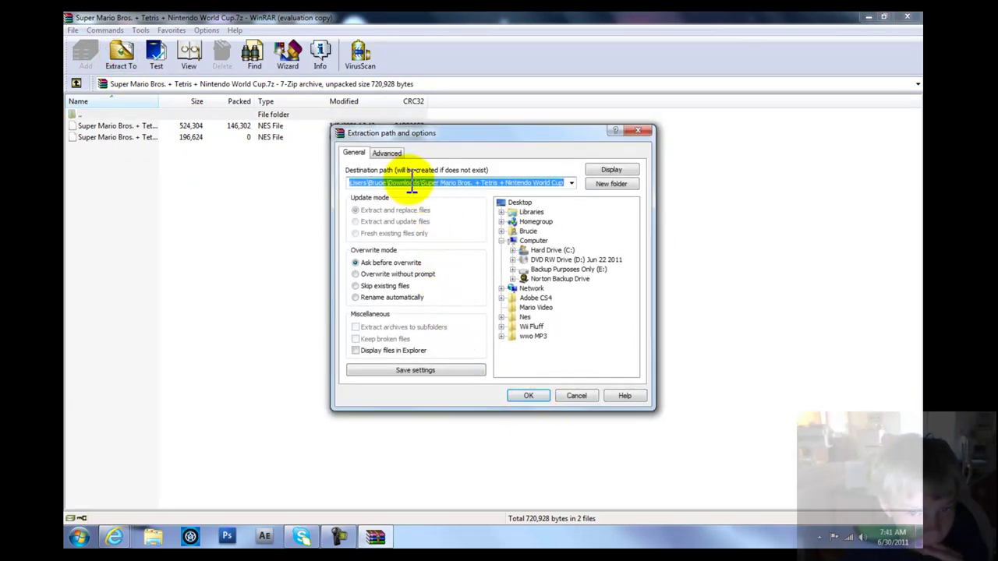
pyautogui.click(416, 185)
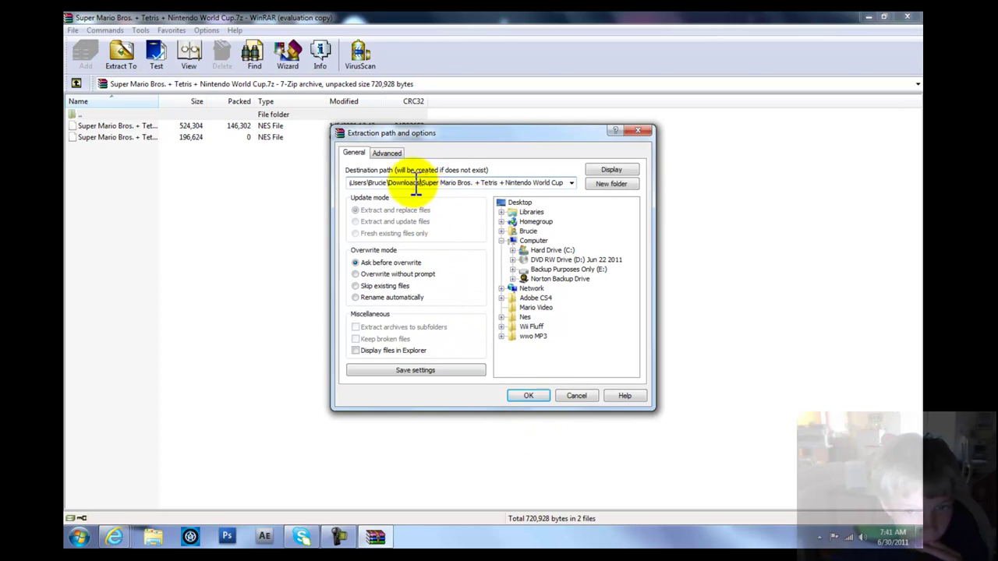
pyautogui.click(583, 395)
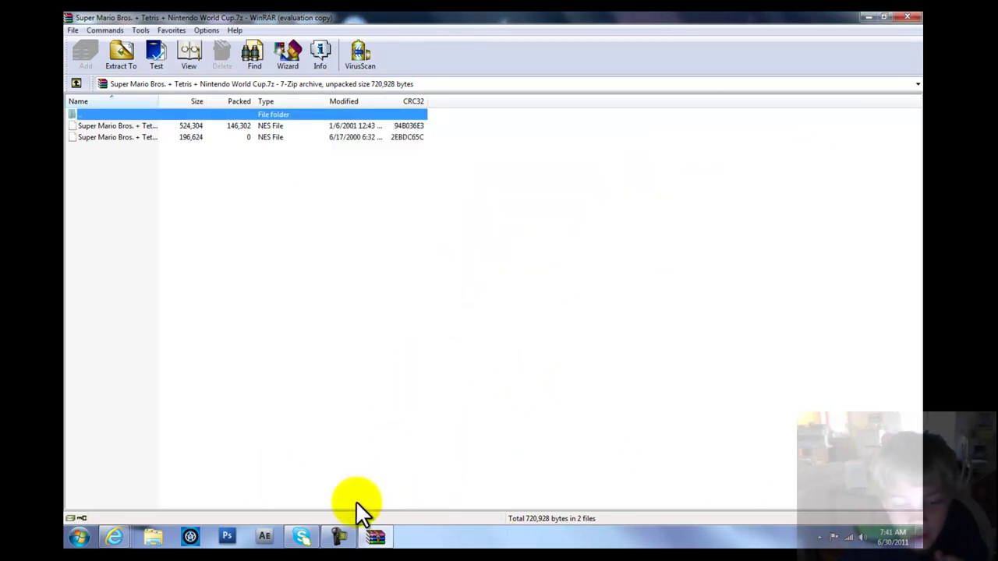
# - Minimize WinRAR, open the downloaded fceux-2.0.0.win32.zip and extract all its files to the suggested fceux-2.0.0.win32 folder
pyautogui.click(868, 17)
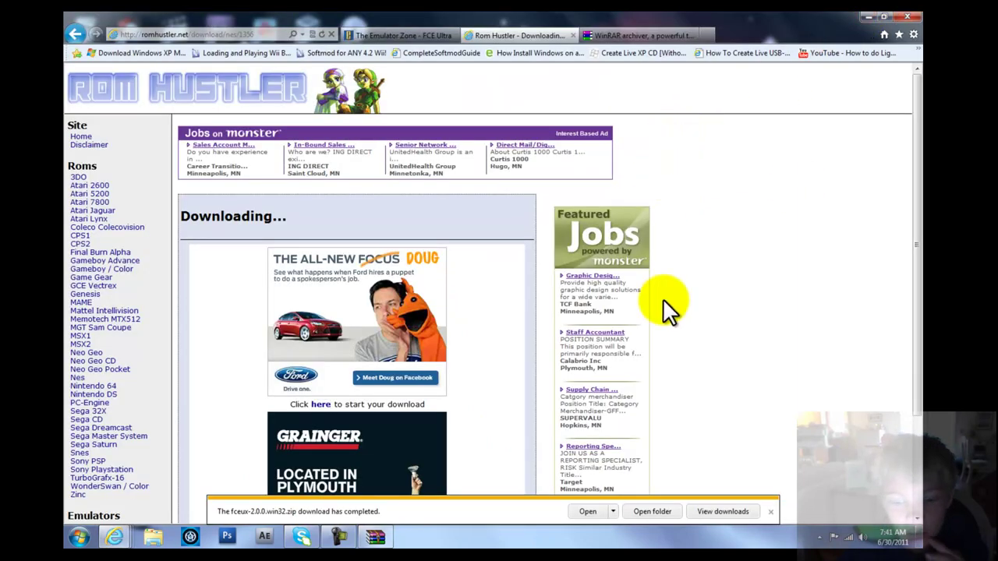
pyautogui.click(583, 511)
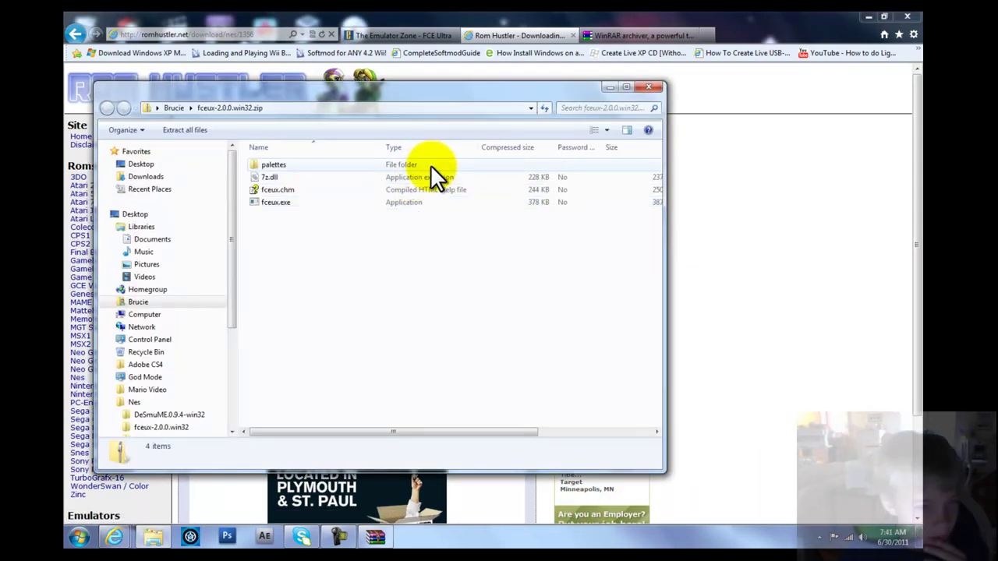
pyautogui.click(173, 129)
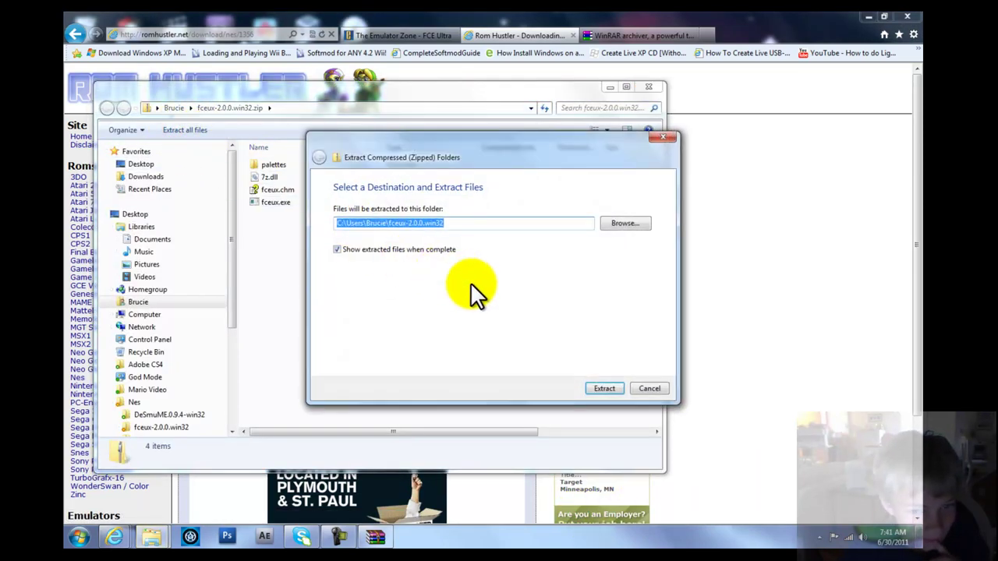
pyautogui.click(605, 388)
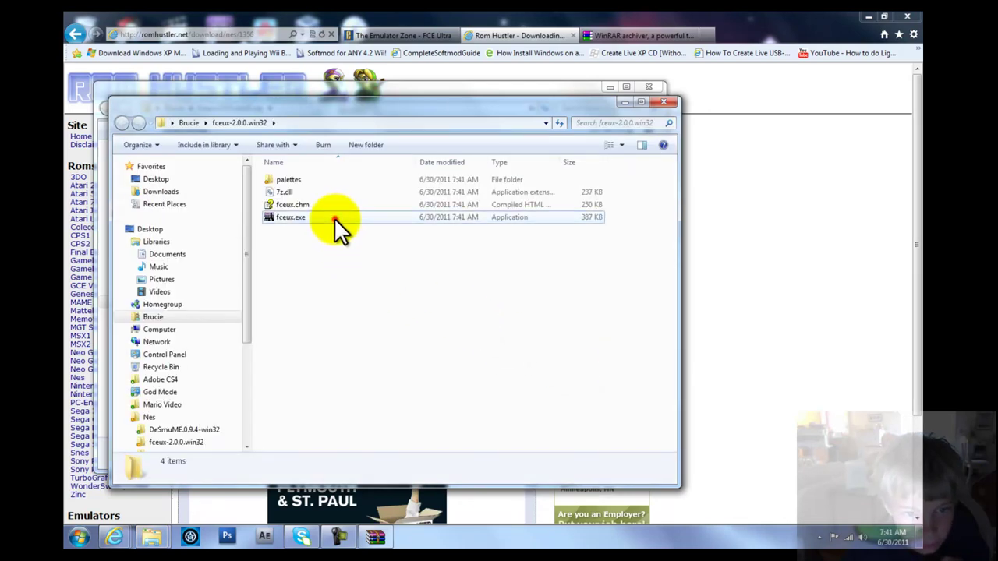
# - Launch fceux.exe from the extracted folder and maximize the emulator window
pyautogui.doubleClick(336, 218)
pyautogui.click(526, 284)
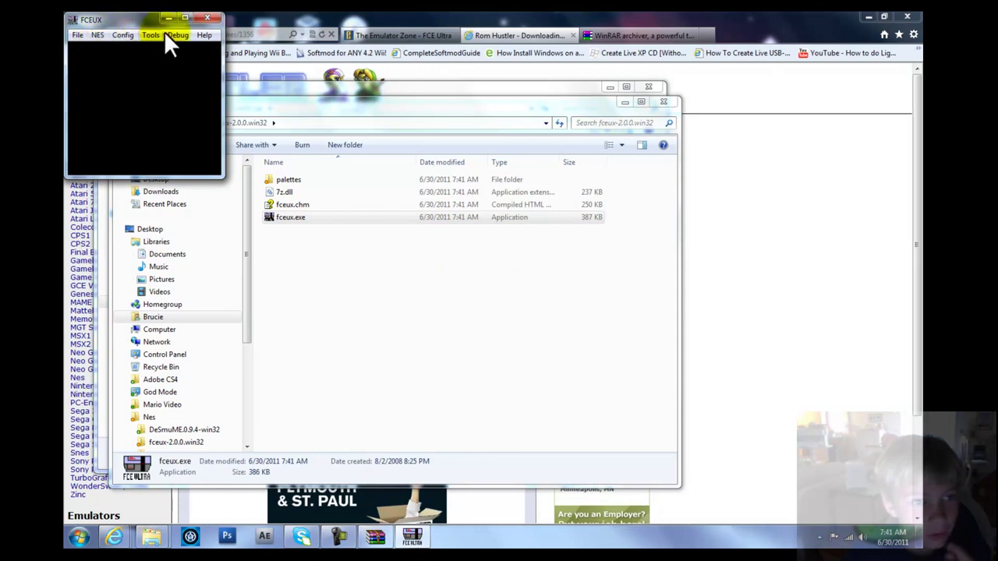
pyautogui.click(186, 18)
# - Load the first NES file from the Super Mario Bros. + Tetris + Nintendo World Cup folder in the user's personal folder
pyautogui.click(94, 30)
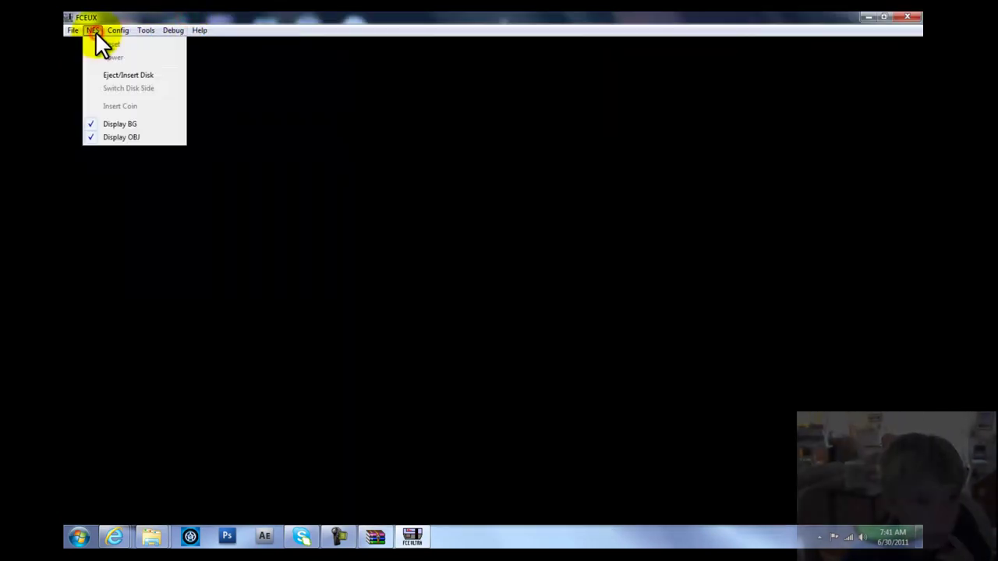
pyautogui.click(82, 43)
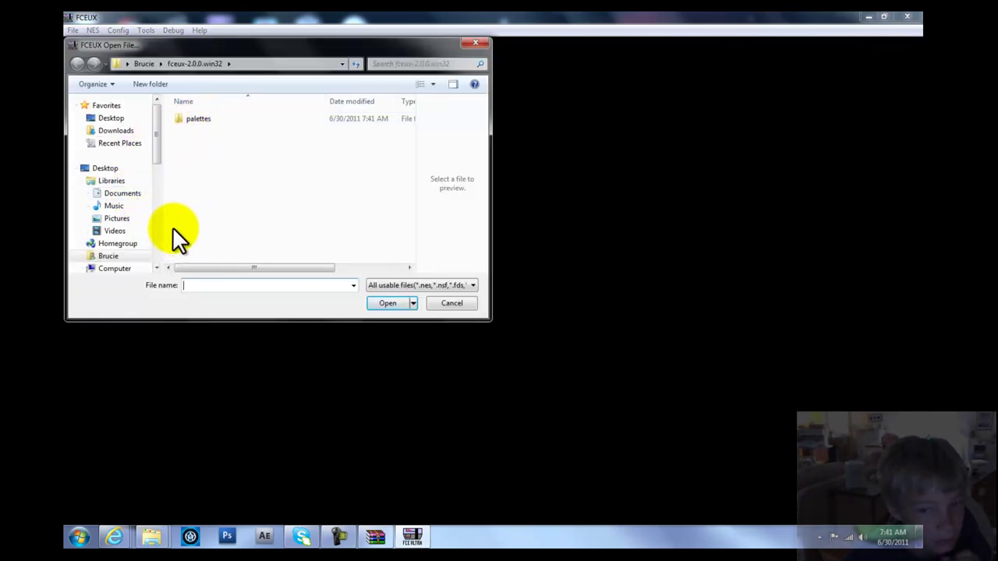
pyautogui.moveTo(156, 158); pyautogui.dragTo(152, 169)
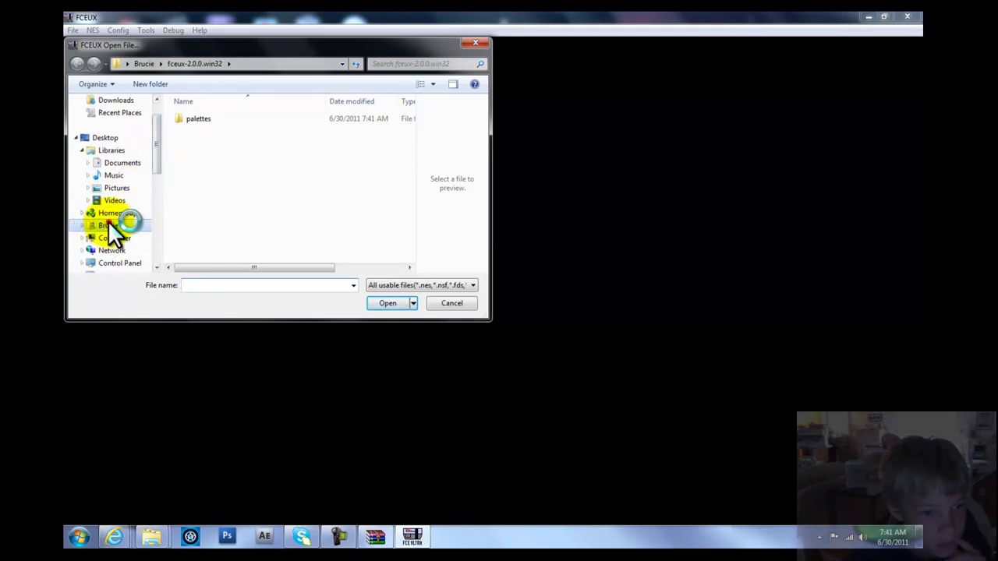
pyautogui.click(115, 229)
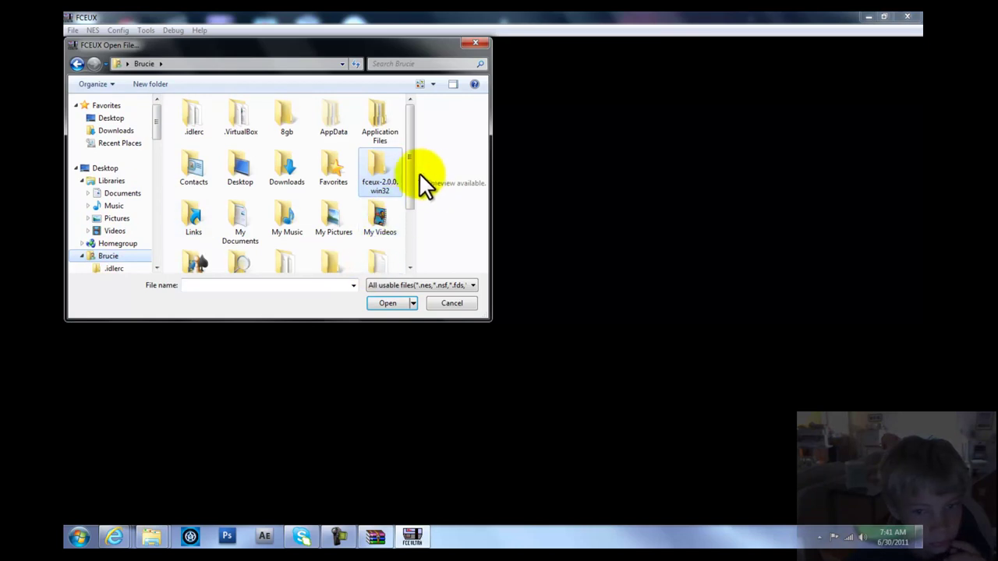
pyautogui.moveTo(410, 178); pyautogui.dragTo(407, 226)
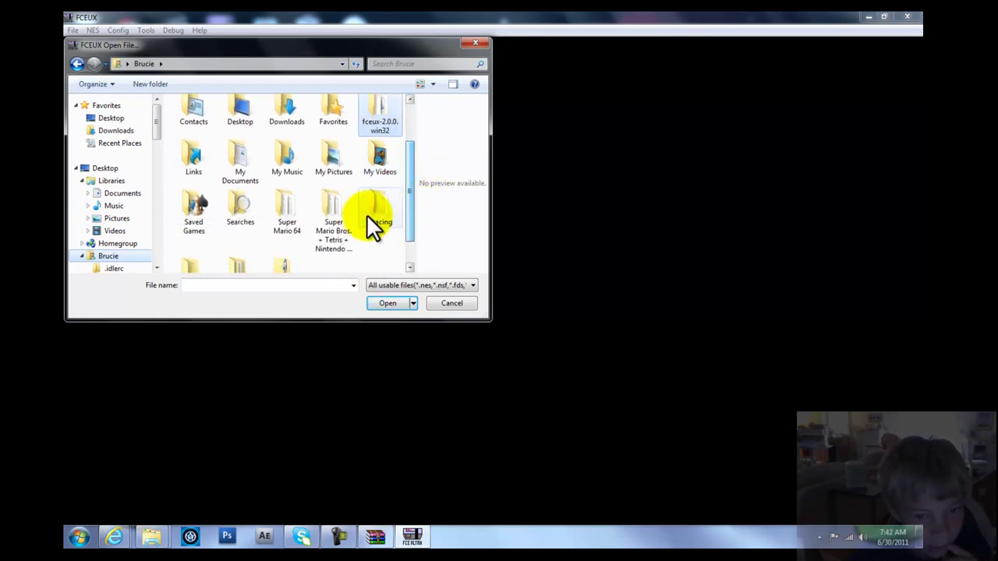
pyautogui.click(340, 218)
pyautogui.doubleClick(339, 215)
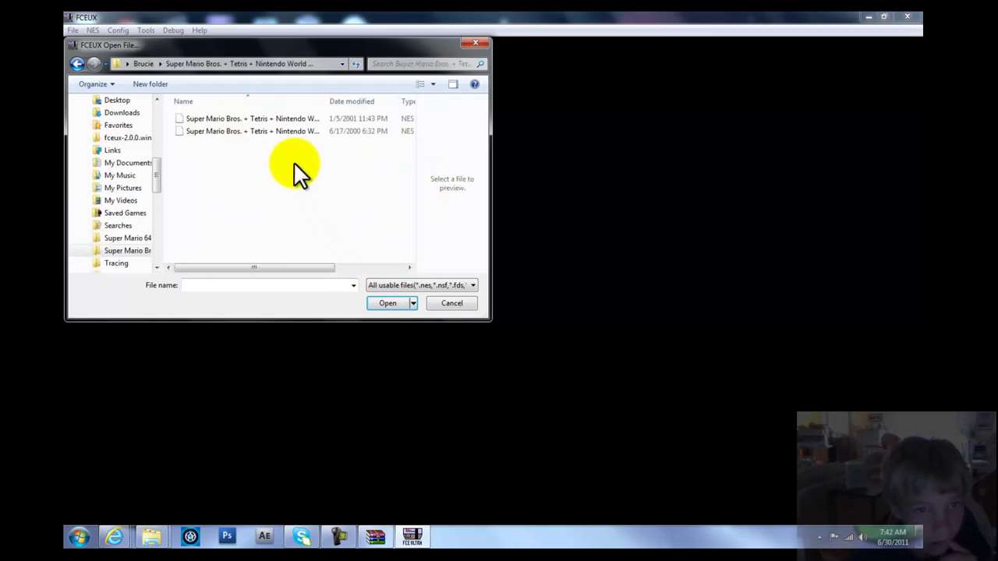
pyautogui.click(293, 121)
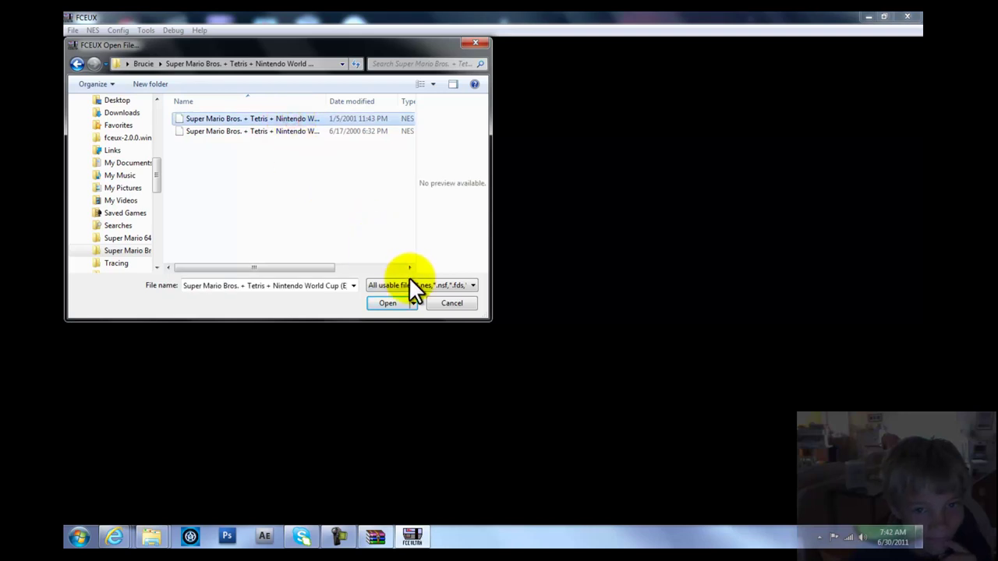
pyautogui.click(399, 303)
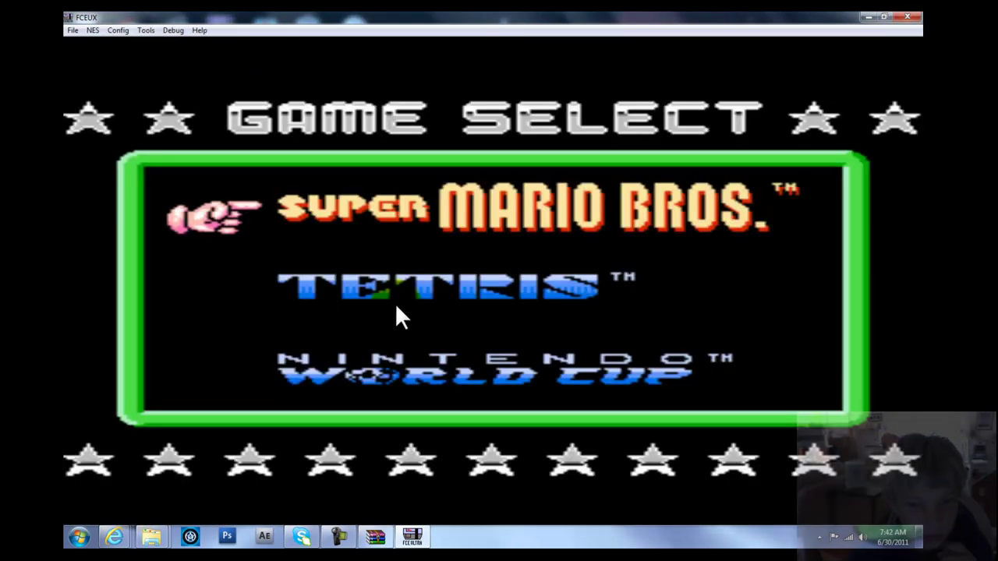
# - Start Super Mario Bros. from the cartridge's game selection screen
pyautogui.press('Down')
pyautogui.press('Down')
pyautogui.press('Down')
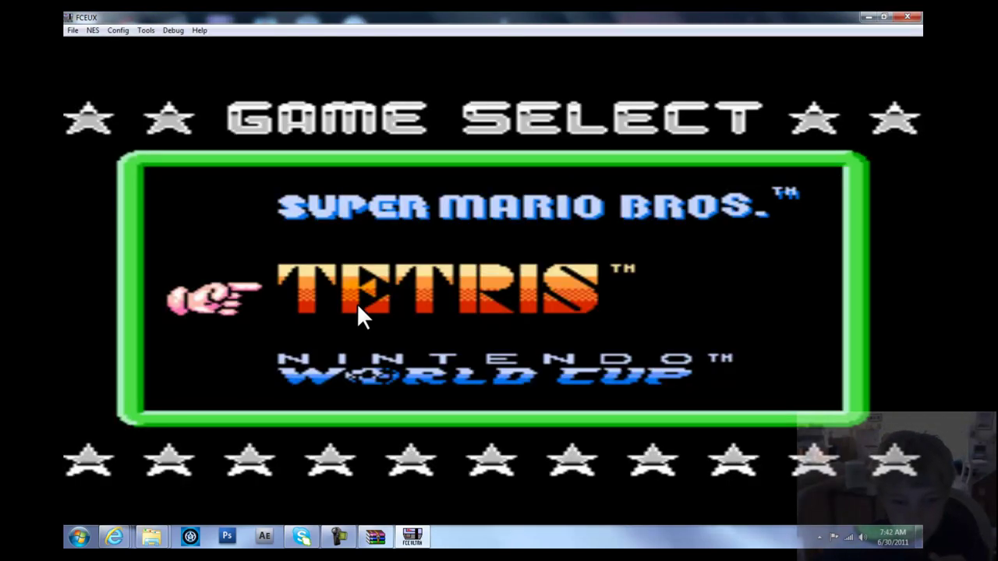
pyautogui.press('Return')
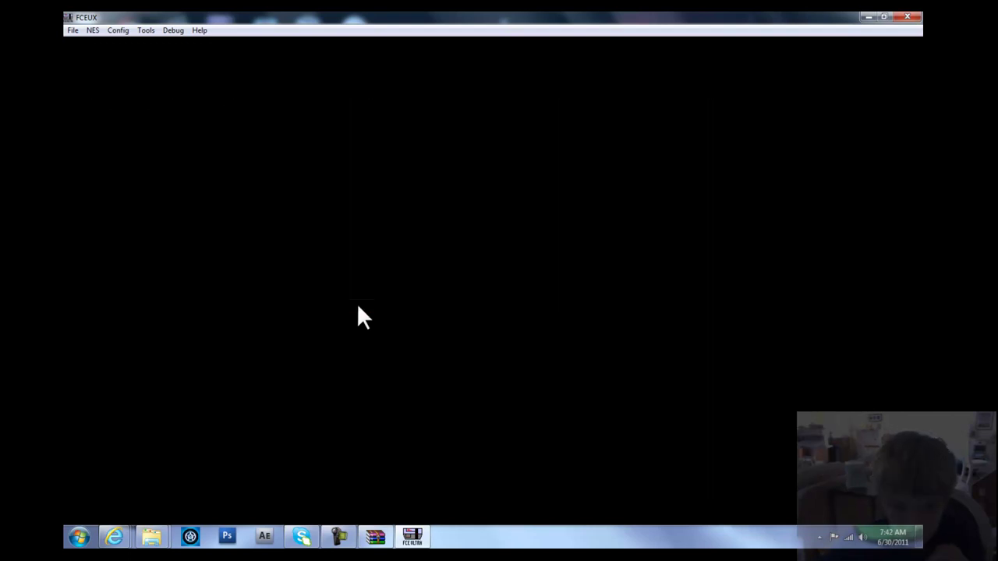
pyautogui.click(358, 306)
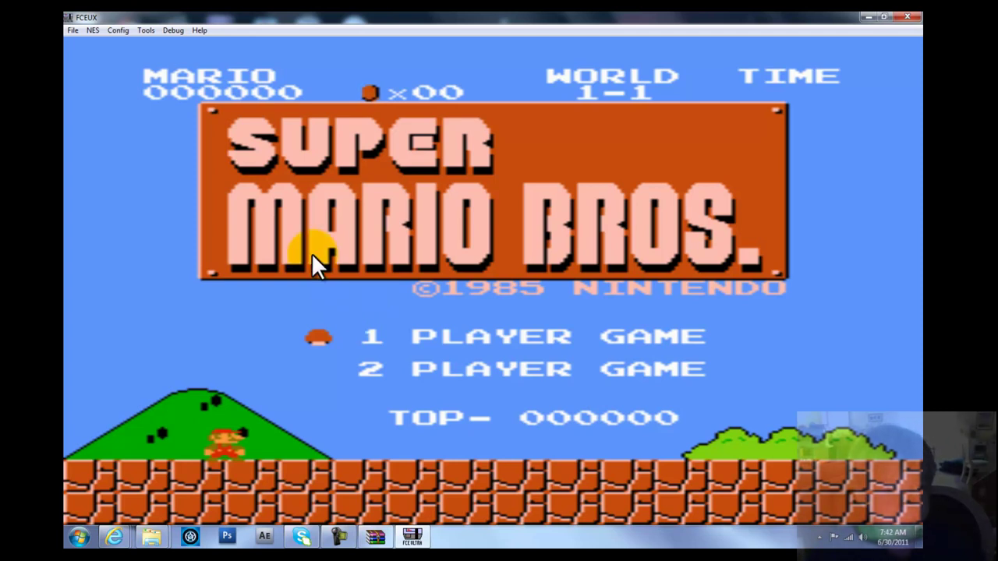
# - Open the emulator's input configuration and bring up the Port 1 gamepad's key assignments
pyautogui.click(128, 31)
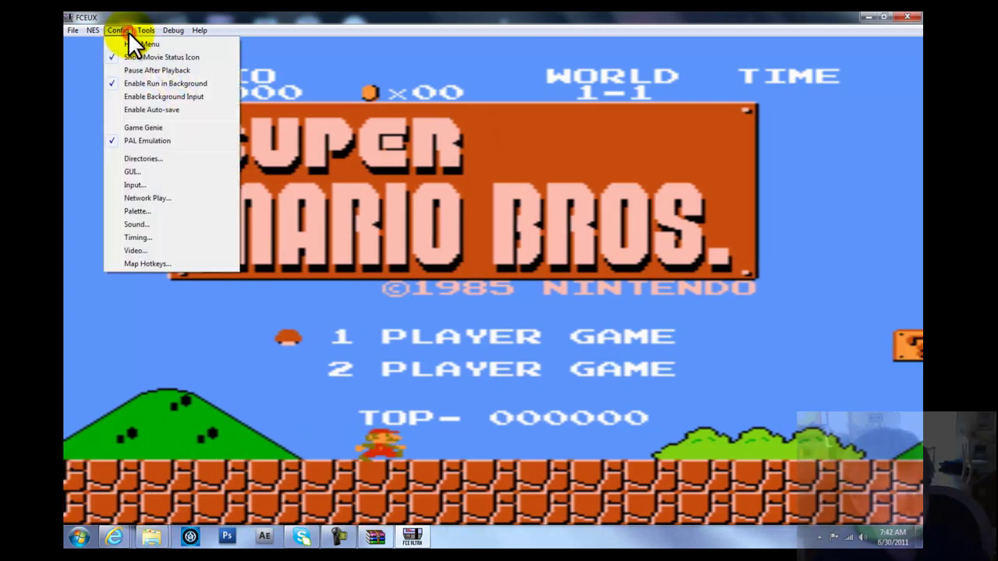
pyautogui.click(163, 187)
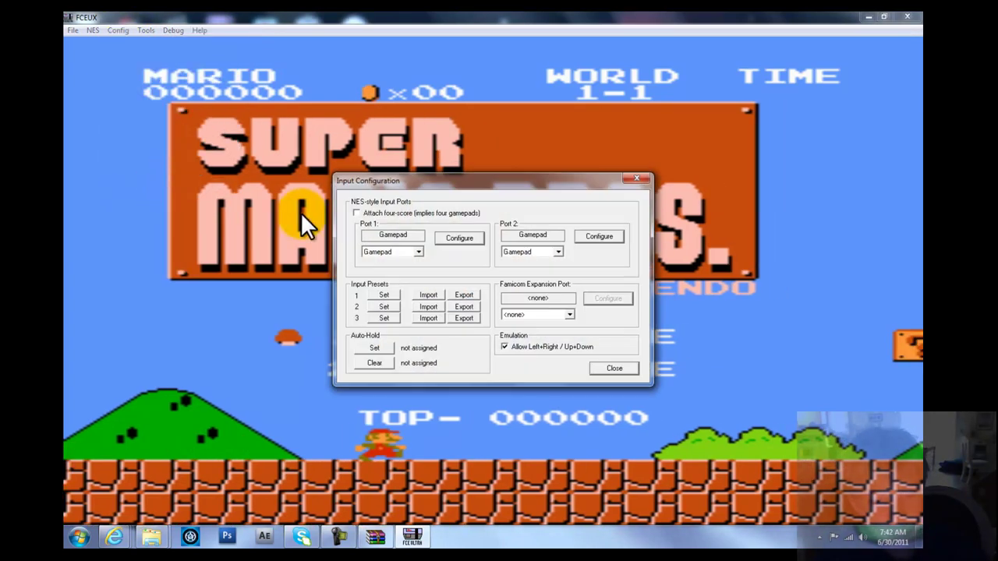
pyautogui.click(447, 237)
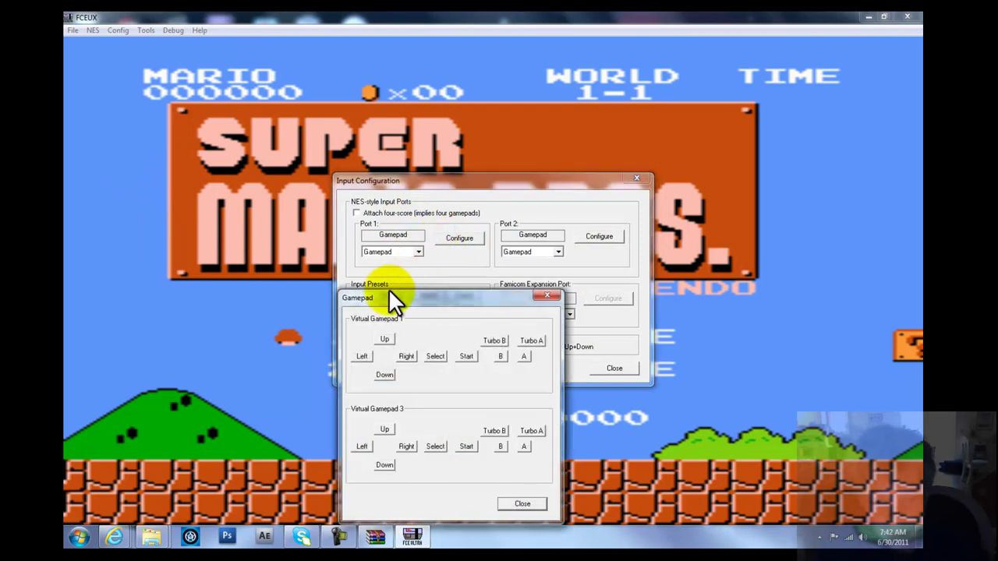
pyautogui.moveTo(378, 294); pyautogui.dragTo(376, 251)
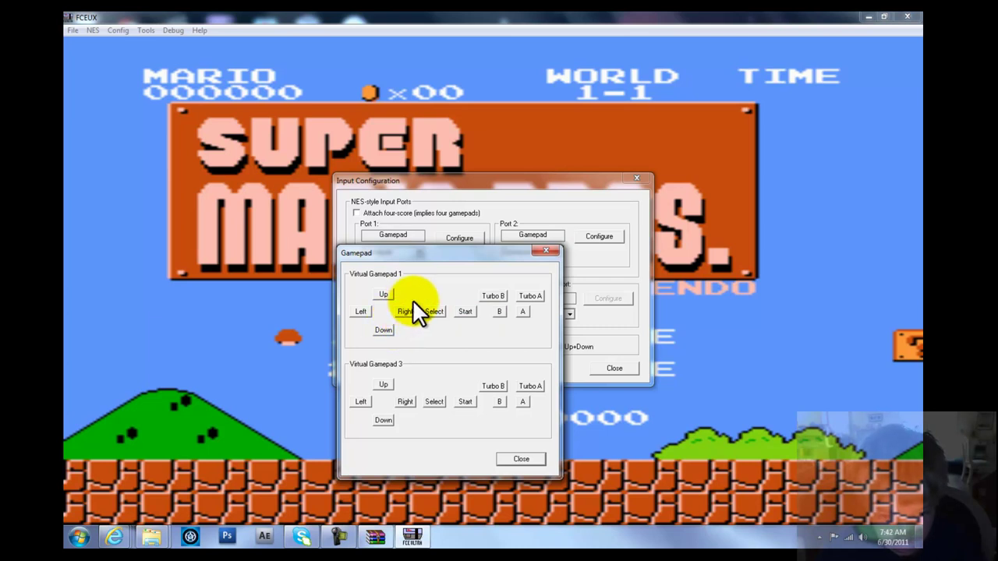
pyautogui.click(434, 313)
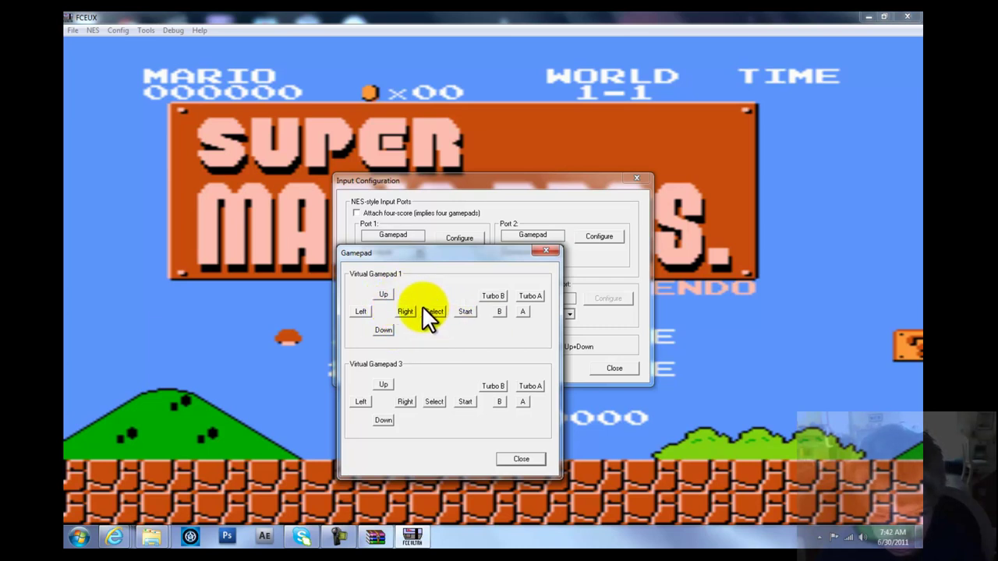
# - Check the keyboard keys assigned to Up, Left, Right and Down on Virtual Gamepad 1
pyautogui.click(384, 295)
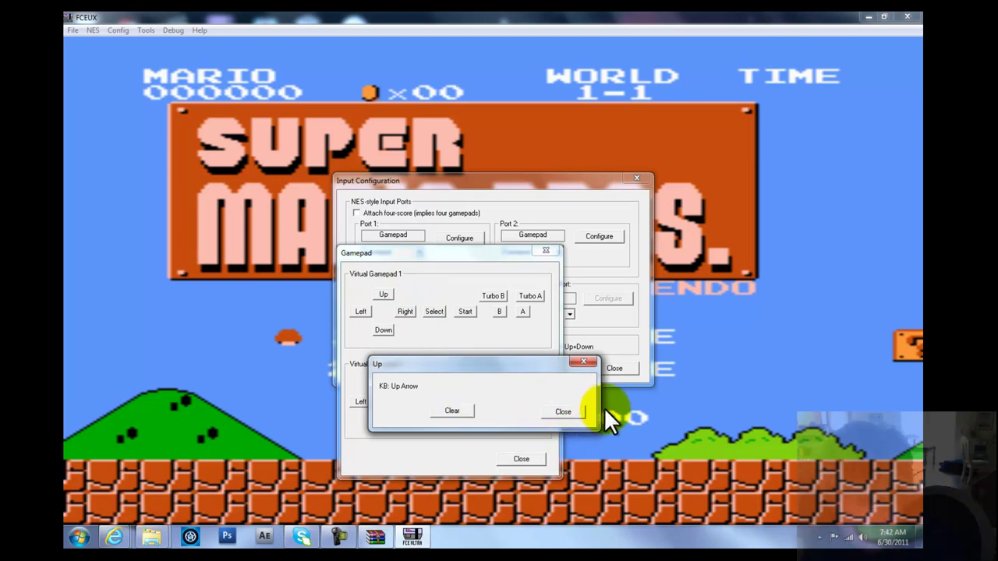
pyautogui.click(567, 410)
pyautogui.click(368, 311)
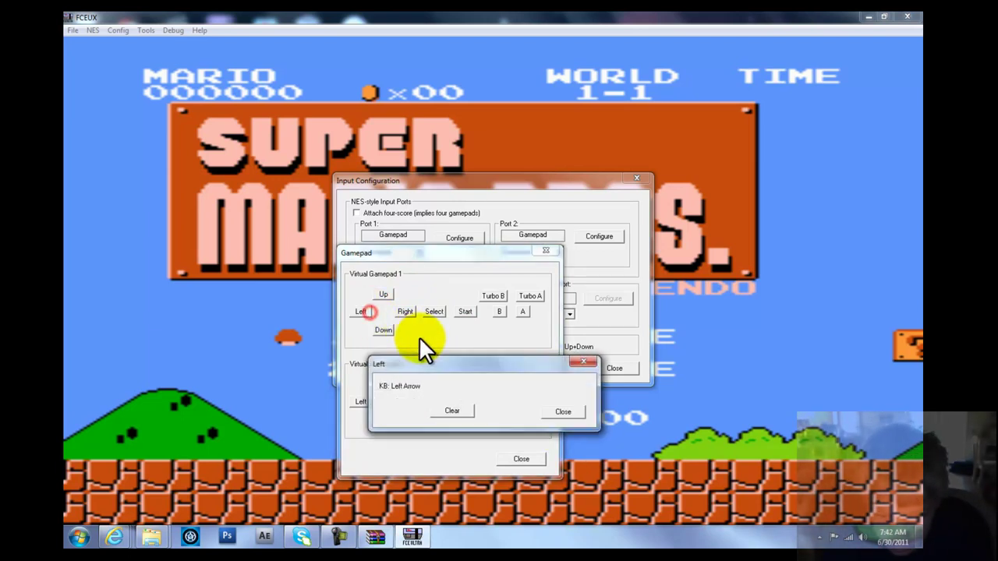
pyautogui.click(562, 411)
pyautogui.click(406, 311)
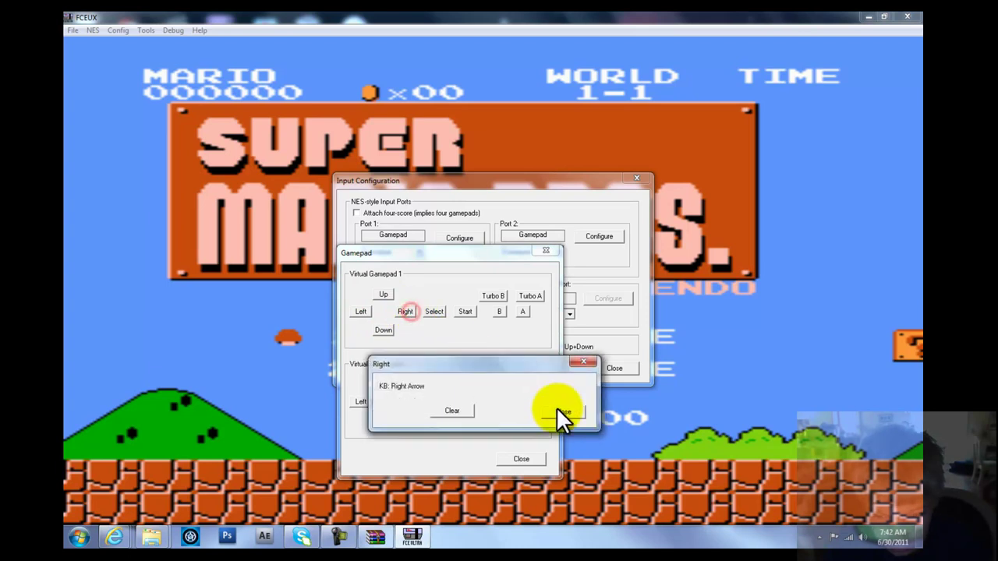
pyautogui.click(547, 411)
pyautogui.click(384, 330)
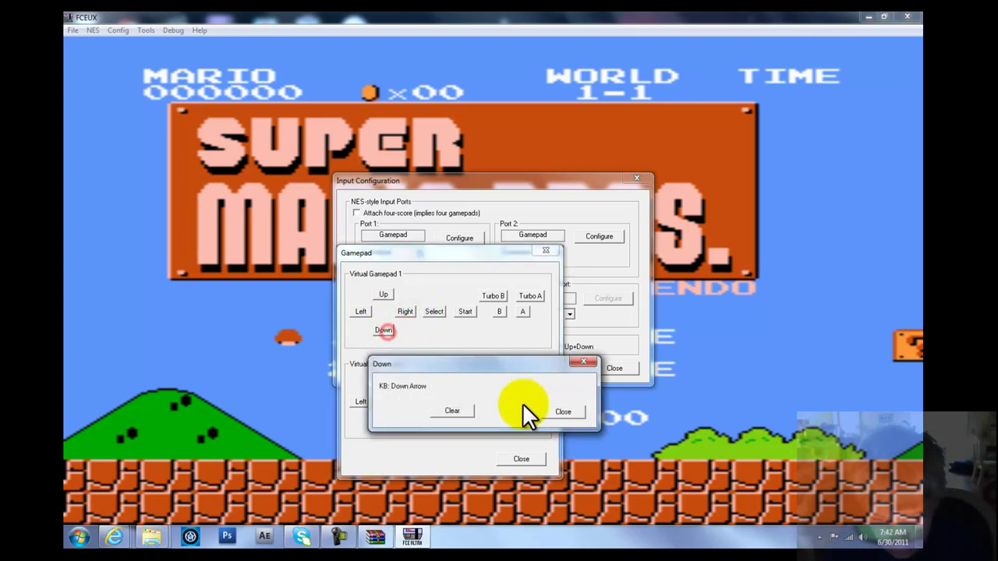
pyautogui.click(563, 412)
# - Assign Ctrl to Select and Space to Start on Virtual Gamepad 1
pyautogui.click(430, 313)
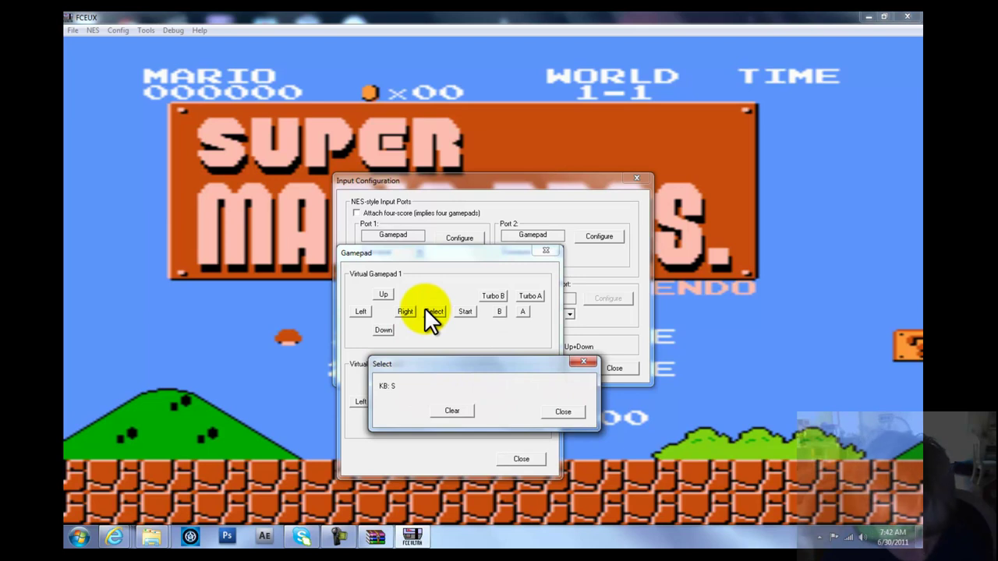
pyautogui.press('ctrl')
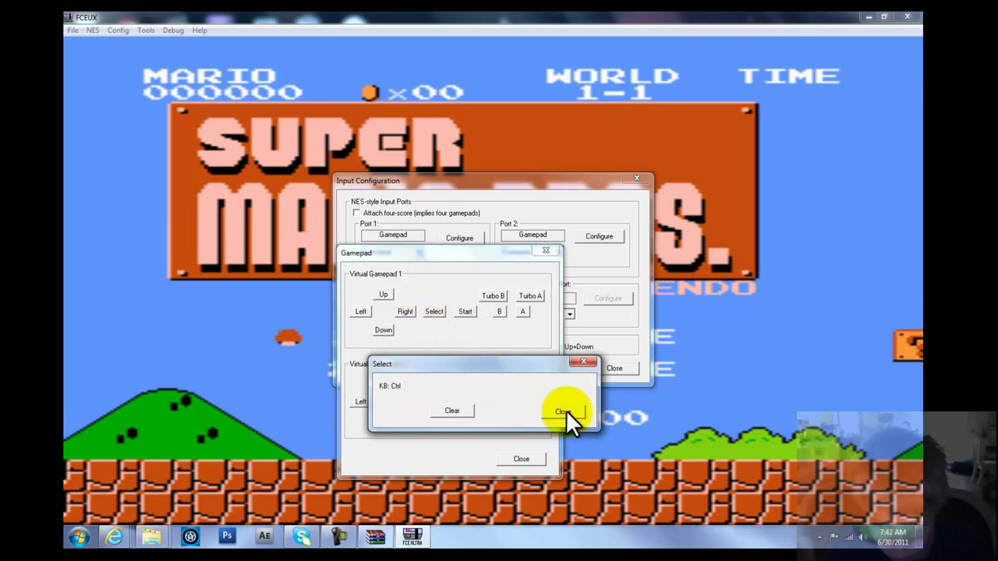
pyautogui.click(564, 411)
pyautogui.click(465, 312)
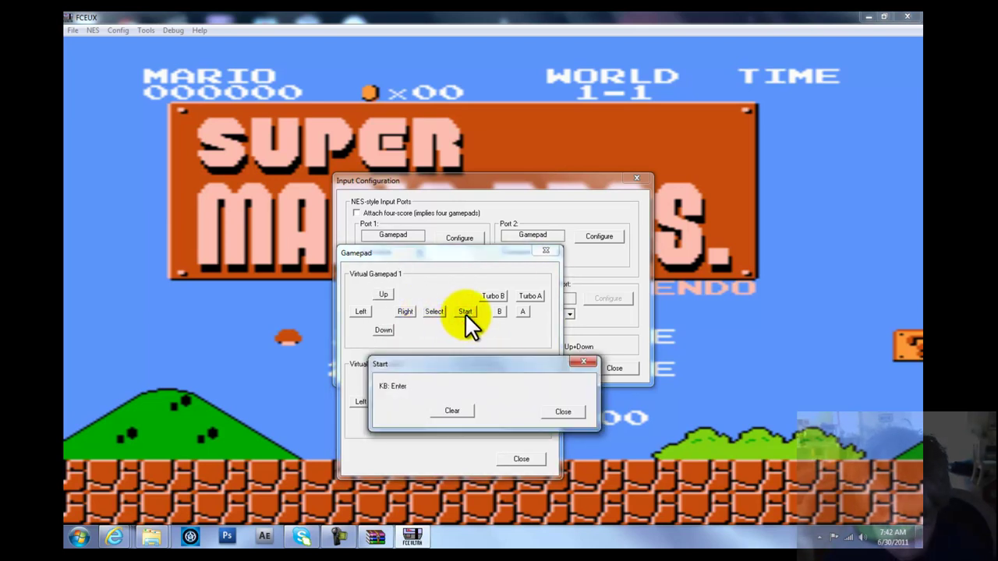
pyautogui.press('space')
pyautogui.click(557, 410)
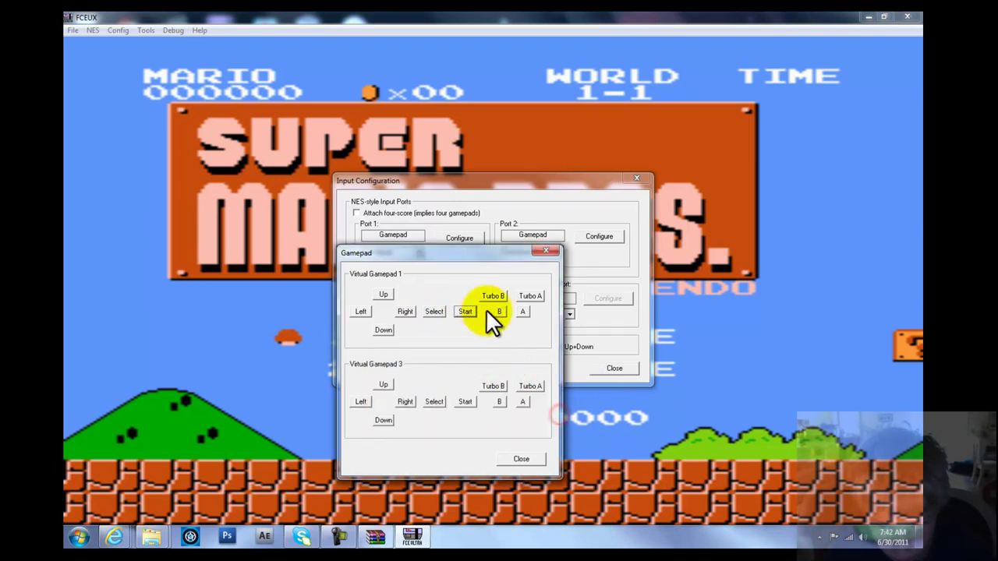
# - Map Virtual Gamepad 1's B button to Z and its A button to X
pyautogui.click(498, 313)
pyautogui.press('z')
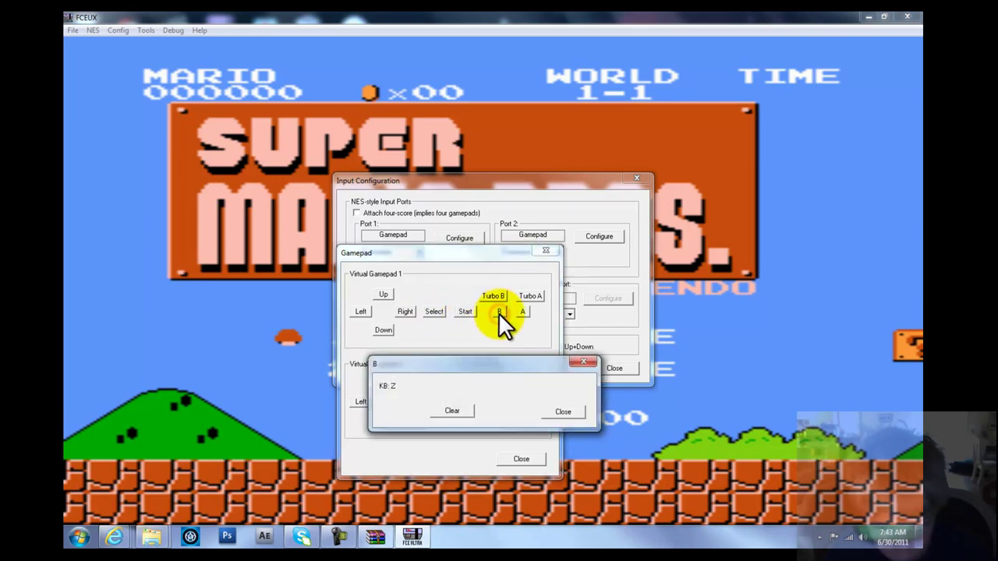
pyautogui.press('z')
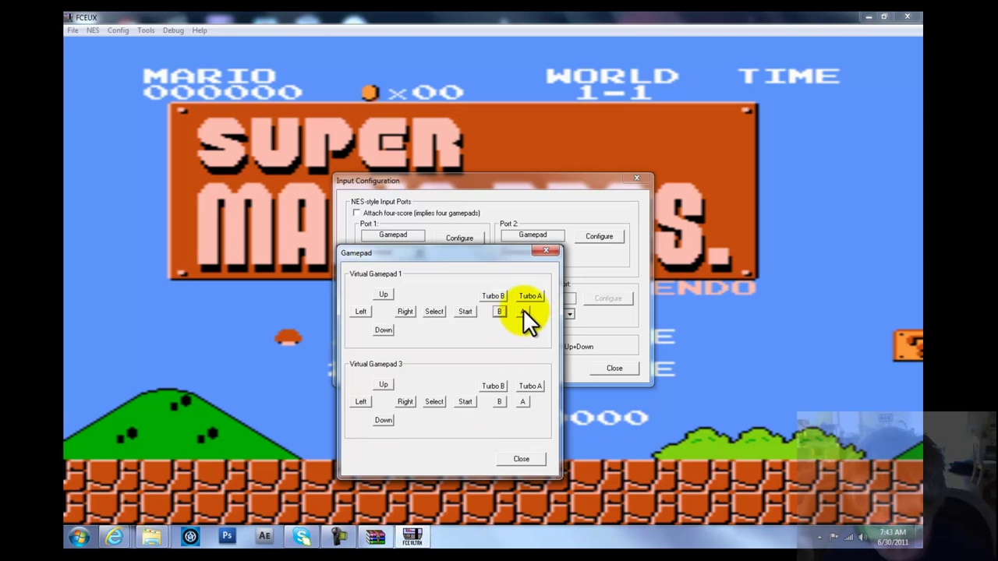
pyautogui.click(522, 311)
pyautogui.press('x')
pyautogui.click(563, 411)
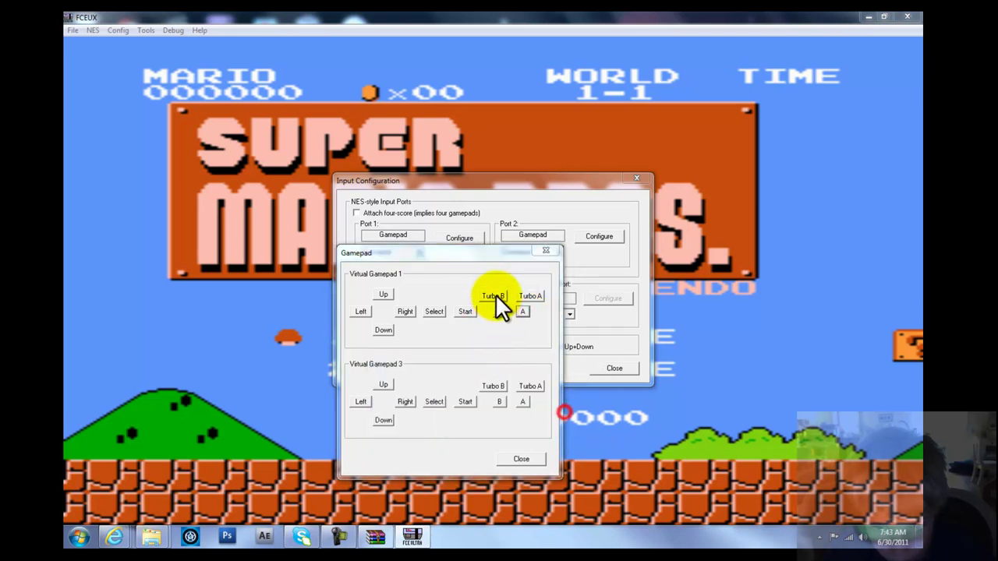
# - Map Turbo B to A and Turbo A to S on Virtual Gamepad 1, and close the input configuration
pyautogui.click(495, 294)
pyautogui.press('a')
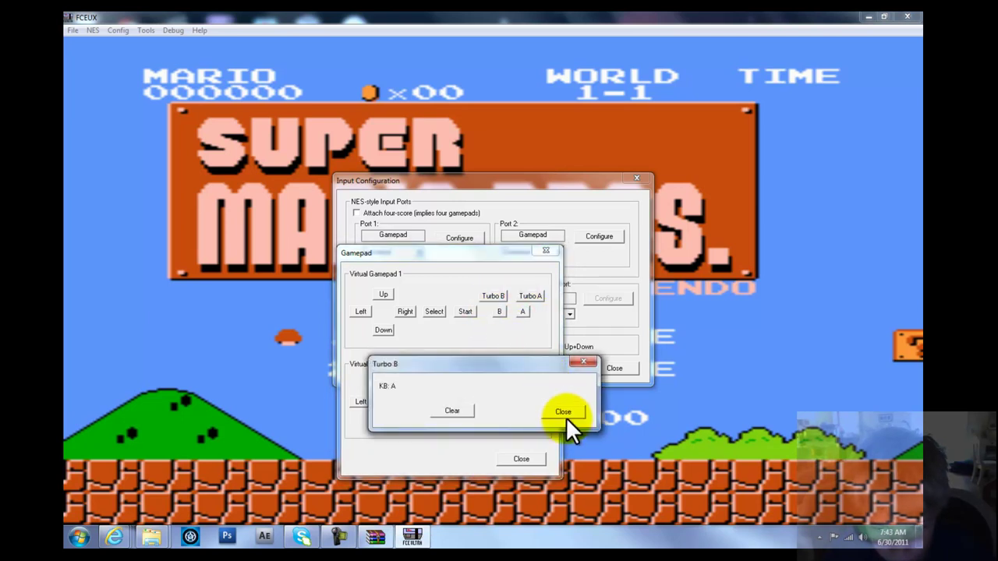
pyautogui.click(562, 412)
pyautogui.click(528, 295)
pyautogui.press('s')
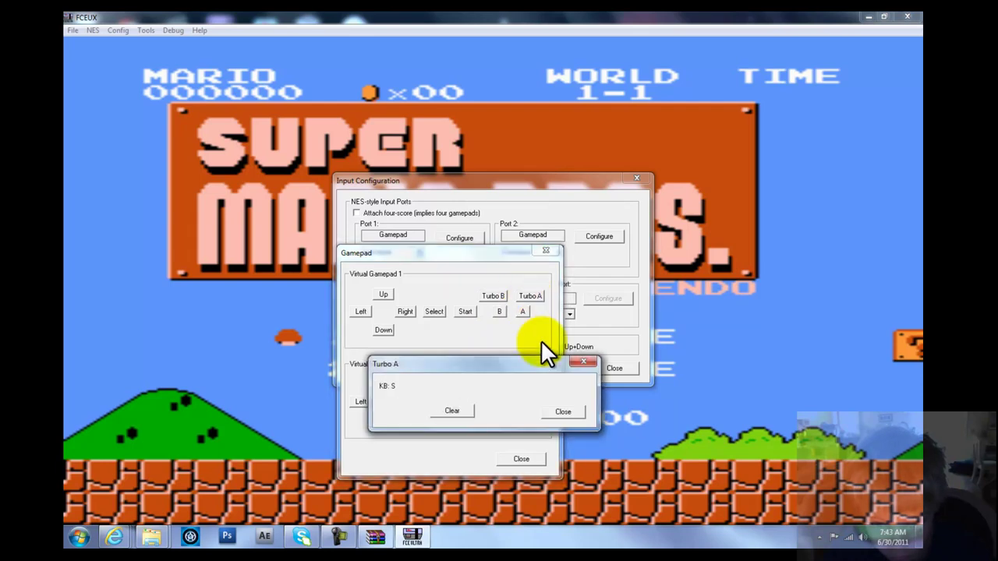
pyautogui.click(563, 413)
pyautogui.click(522, 459)
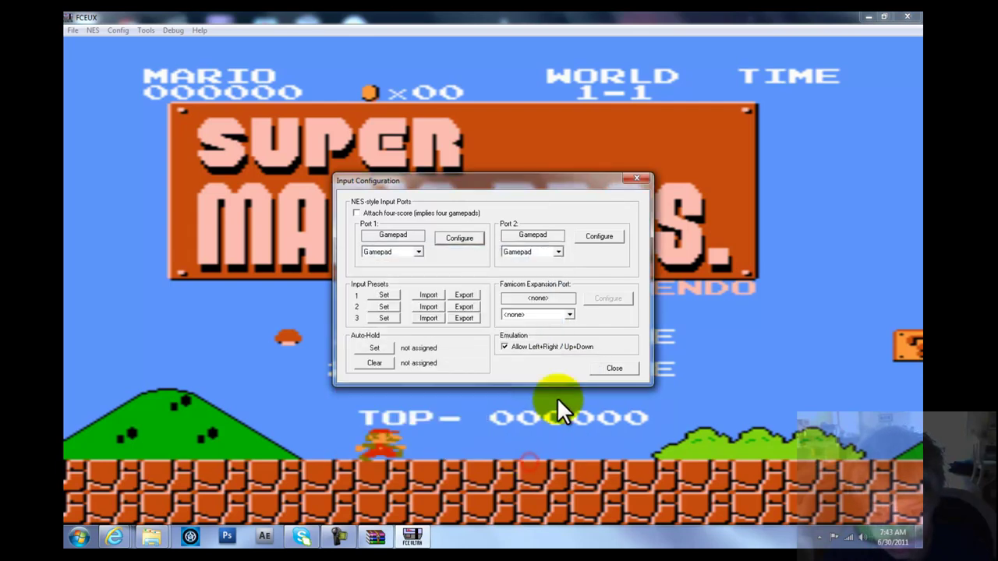
pyautogui.click(612, 369)
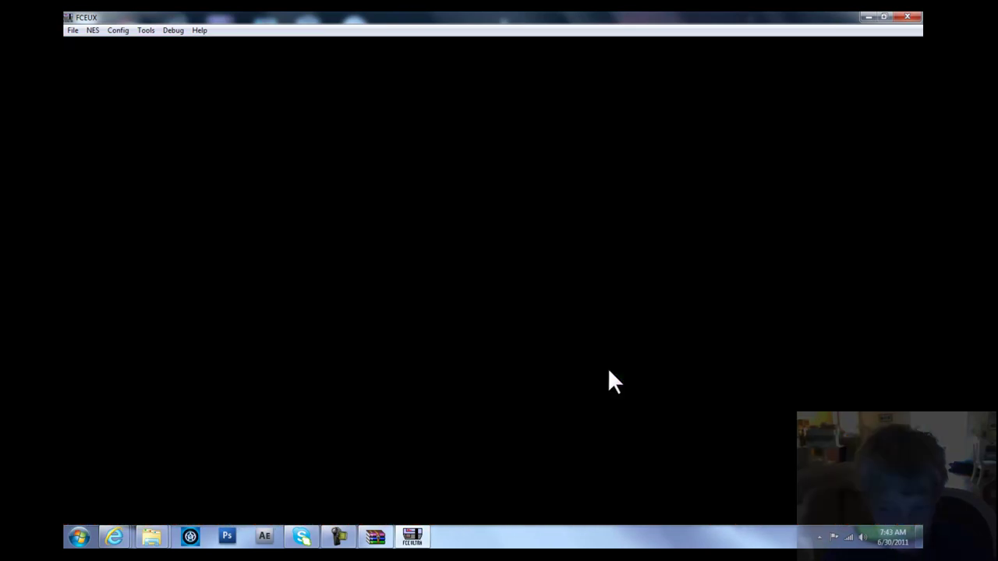
# - Start a one-player game of Super Mario Bros. from the title screen
pyautogui.click(609, 371)
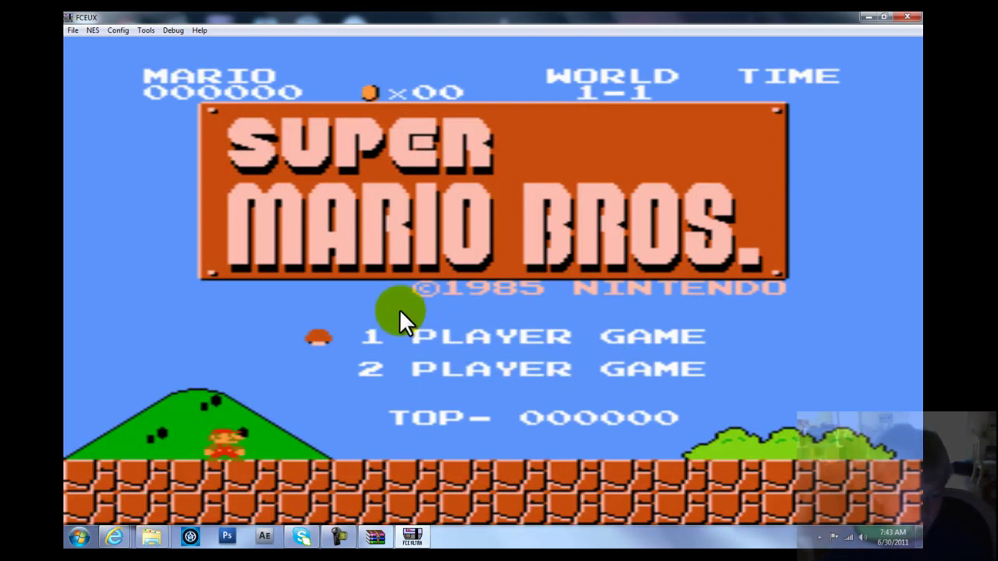
pyautogui.press('Return')
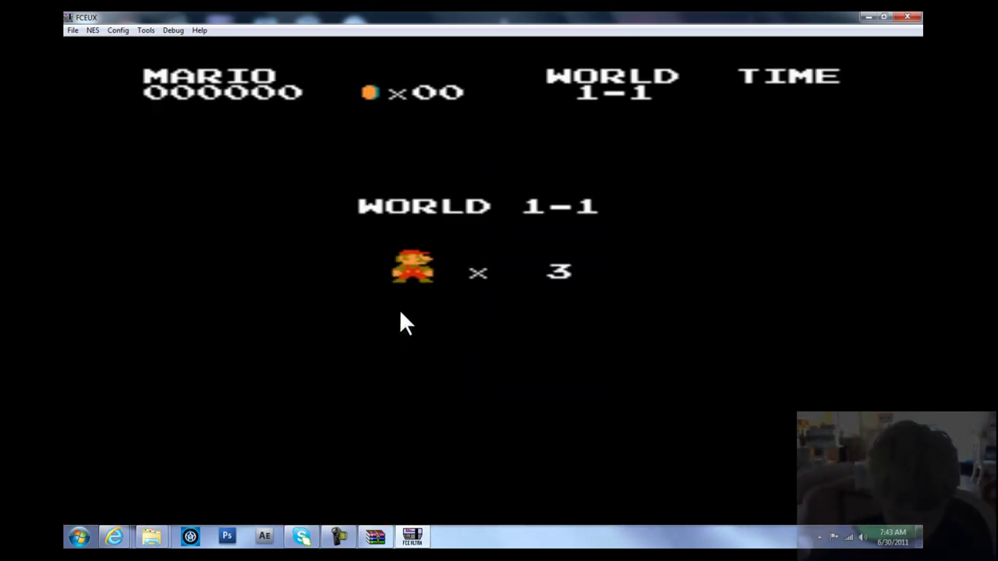
pyautogui.click(400, 313)
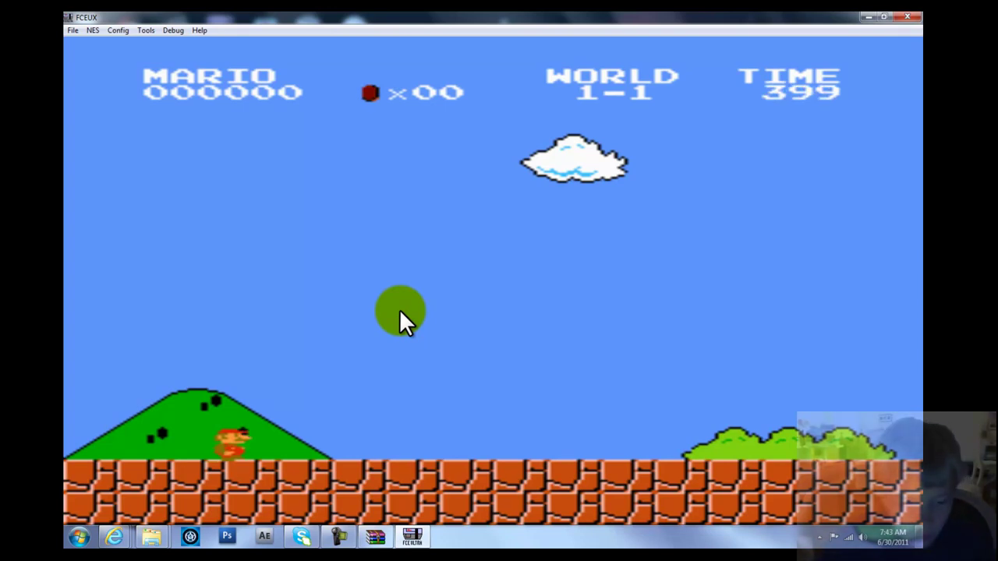
# - Run Mario through the start of World 1-1, stomp the first Goomba and collect the mushroom from the question block
pyautogui.press('Right')
pyautogui.press('f')
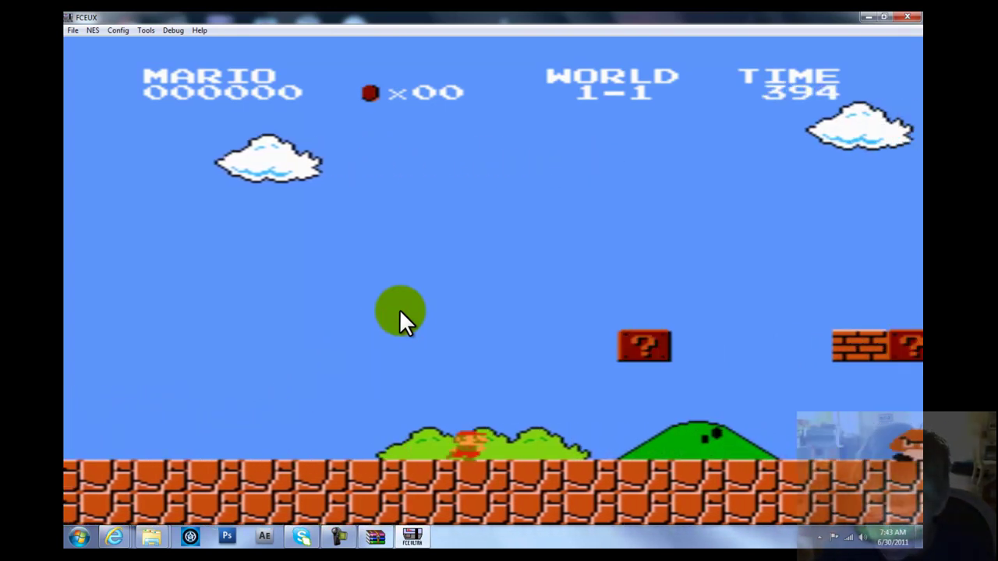
pyautogui.press('f')
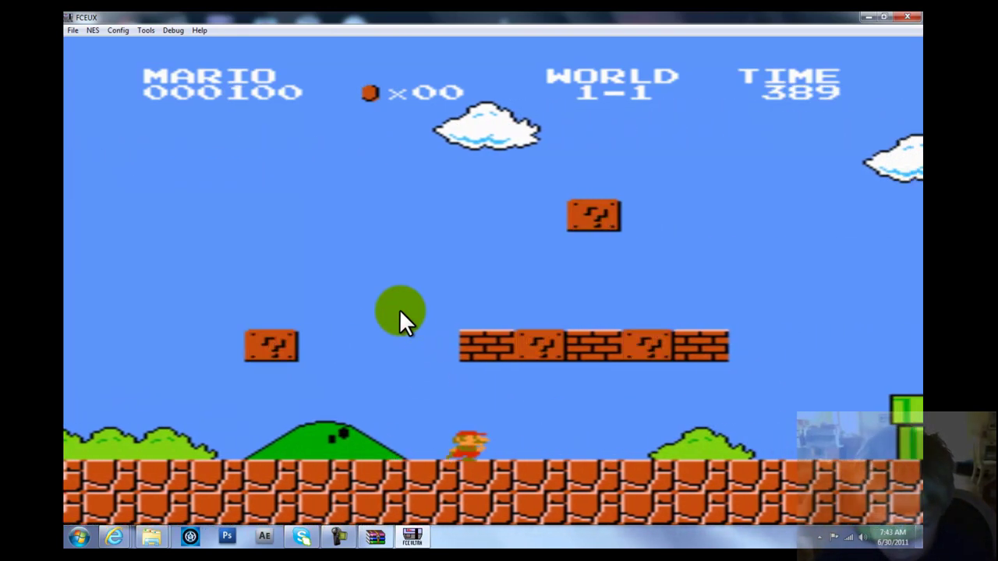
pyautogui.press('f')
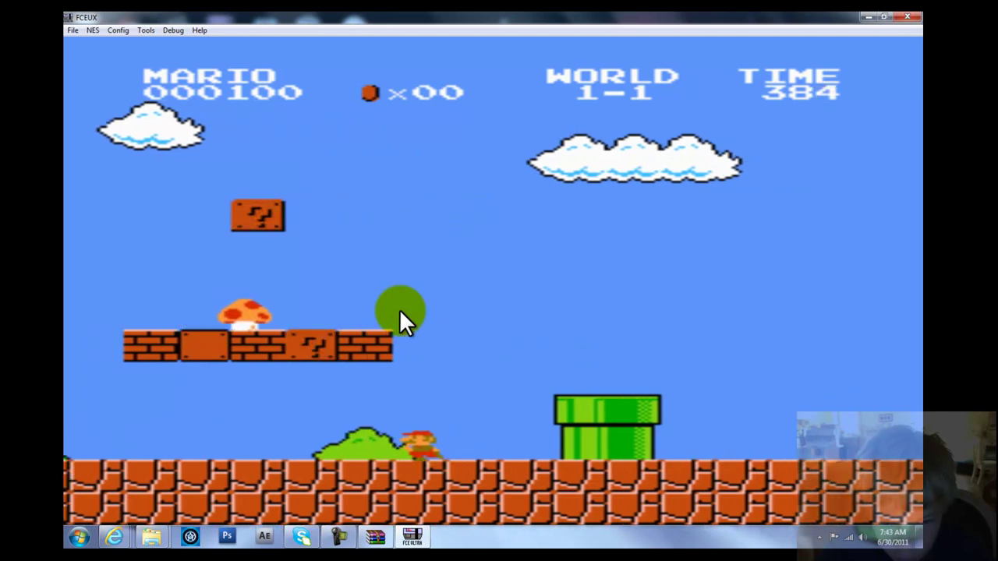
pyautogui.press('f')
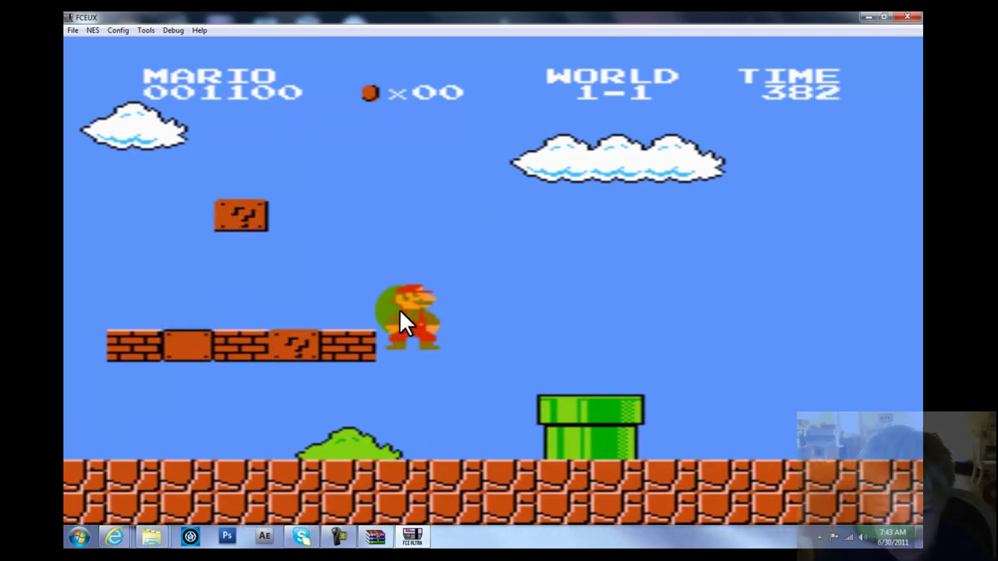
# - Jump Mario over the green pipes, stomping the Goombas between them
pyautogui.press('f')
pyautogui.press('f')
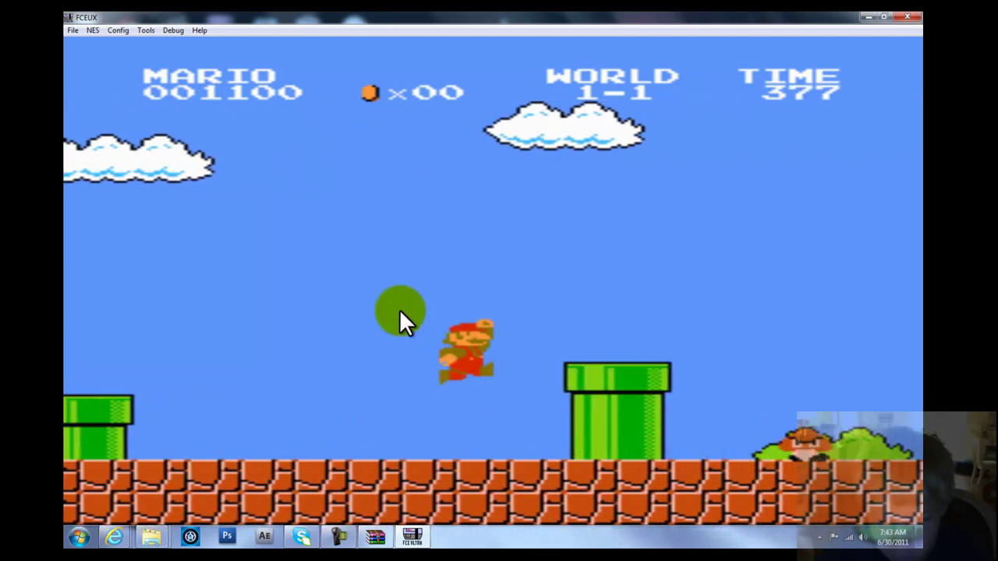
pyautogui.press('f')
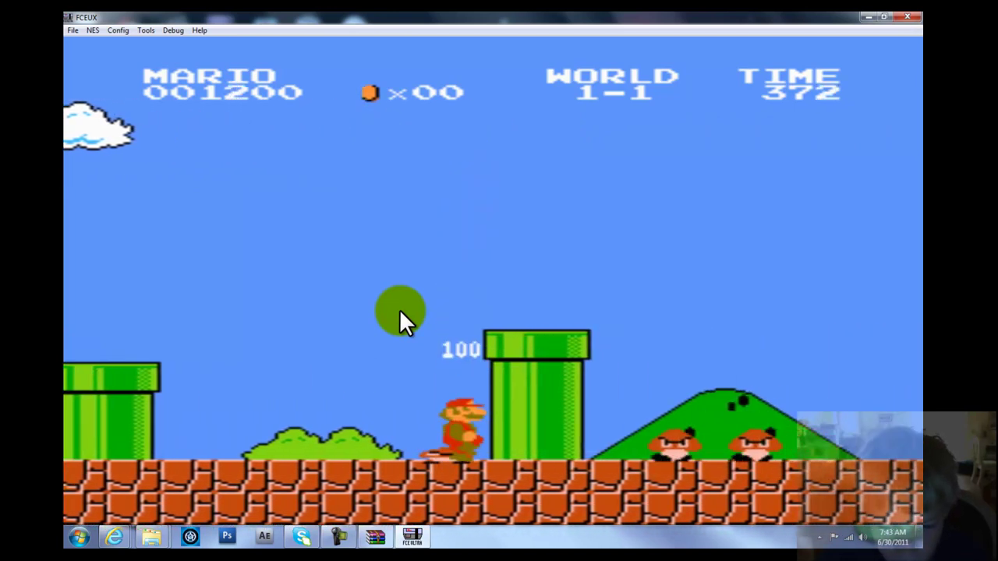
pyautogui.press('f')
pyautogui.press('f')
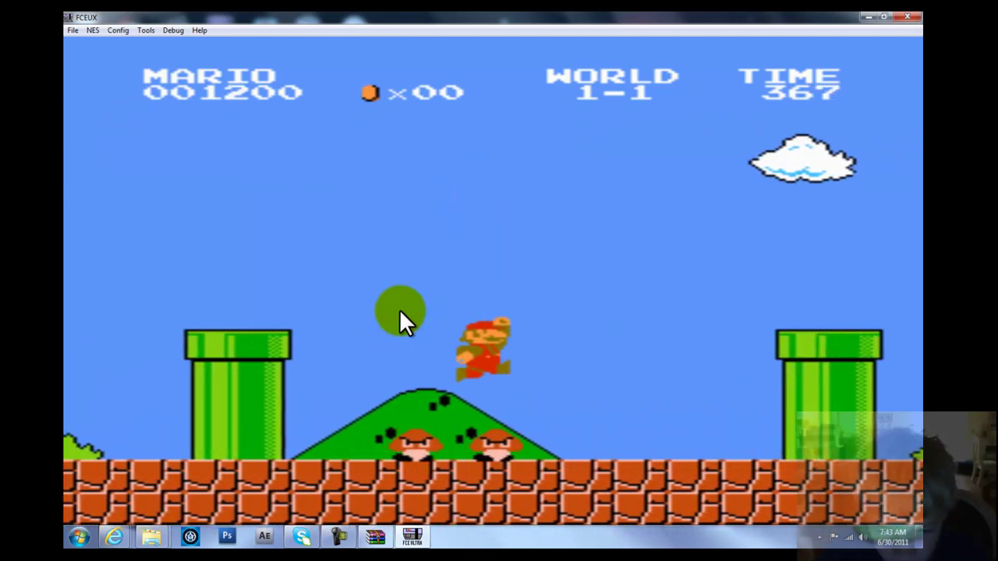
pyautogui.press('f')
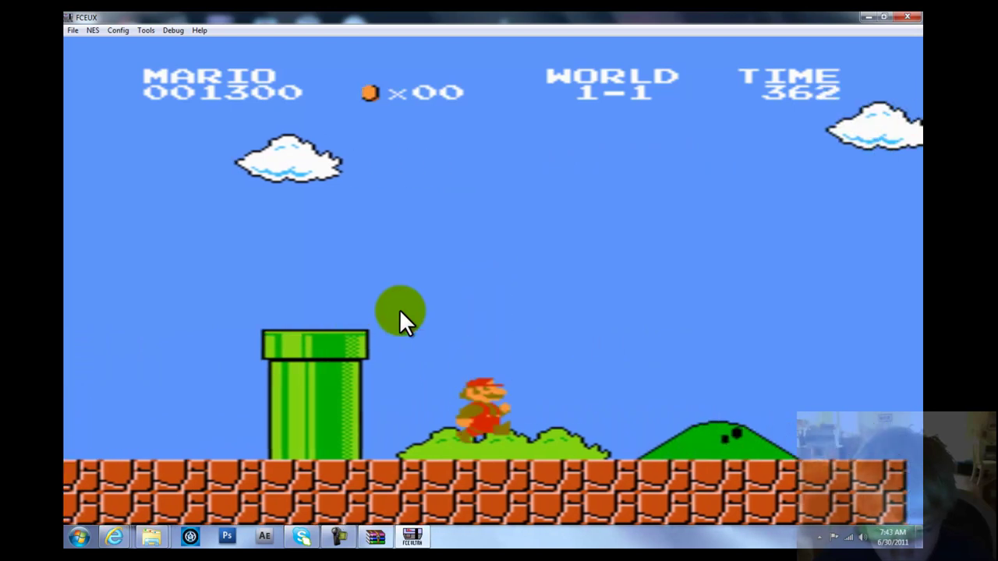
# - Reveal the hidden 1-up mushroom block after the tall pipe and jump Mario over the first gap
pyautogui.press('f')
pyautogui.press('f')
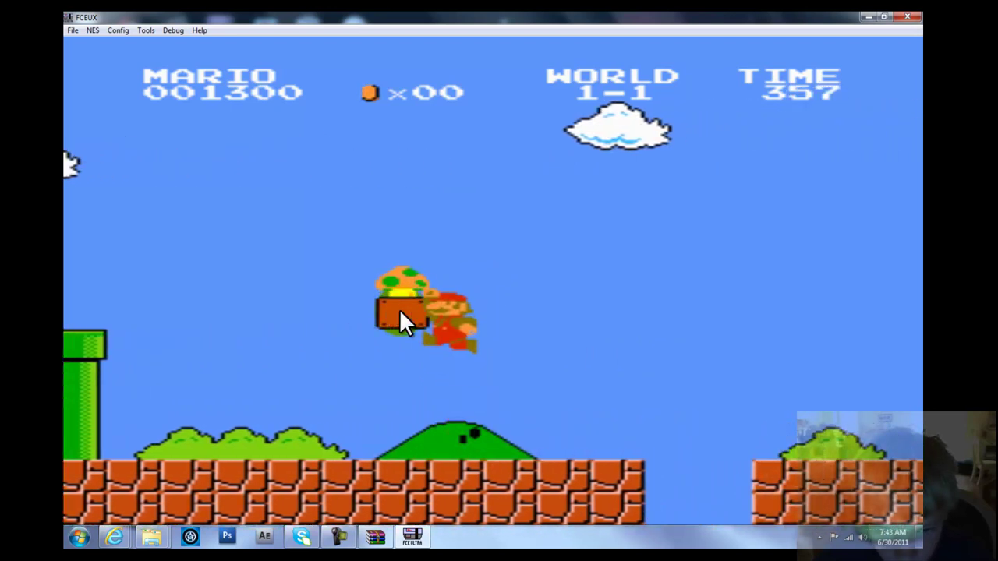
pyautogui.press('f')
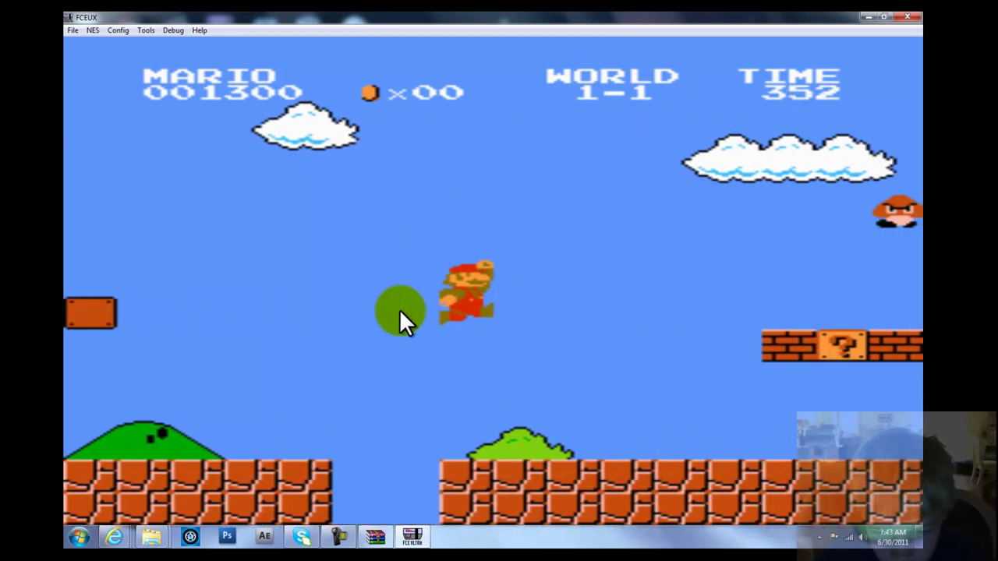
# - Release the fire flower from the question block, collect it and jump Mario up to the high brick row
pyautogui.press('f')
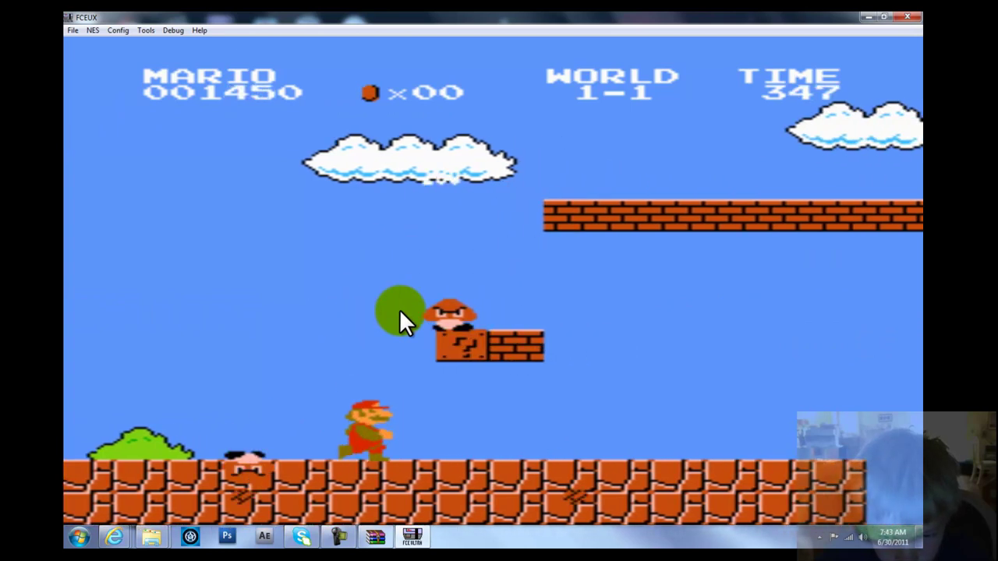
pyautogui.press('f')
pyautogui.press('Left')
pyautogui.press('f')
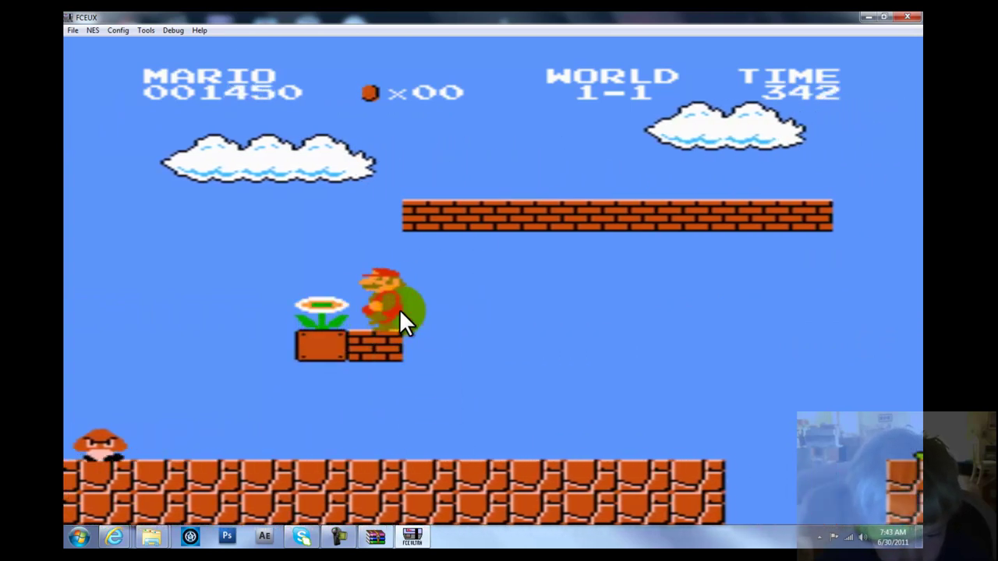
pyautogui.press('Right')
pyautogui.press('f')
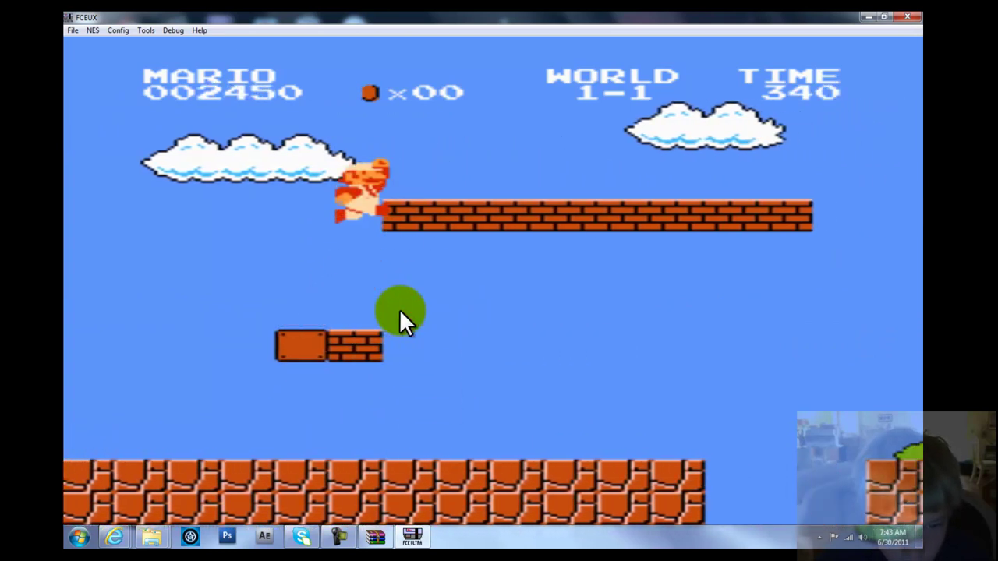
# - Run Mario past the high brick rows throwing fireballs, and collect the coin from the first lone question block
pyautogui.press('d')
pyautogui.press('f')
pyautogui.press('d')
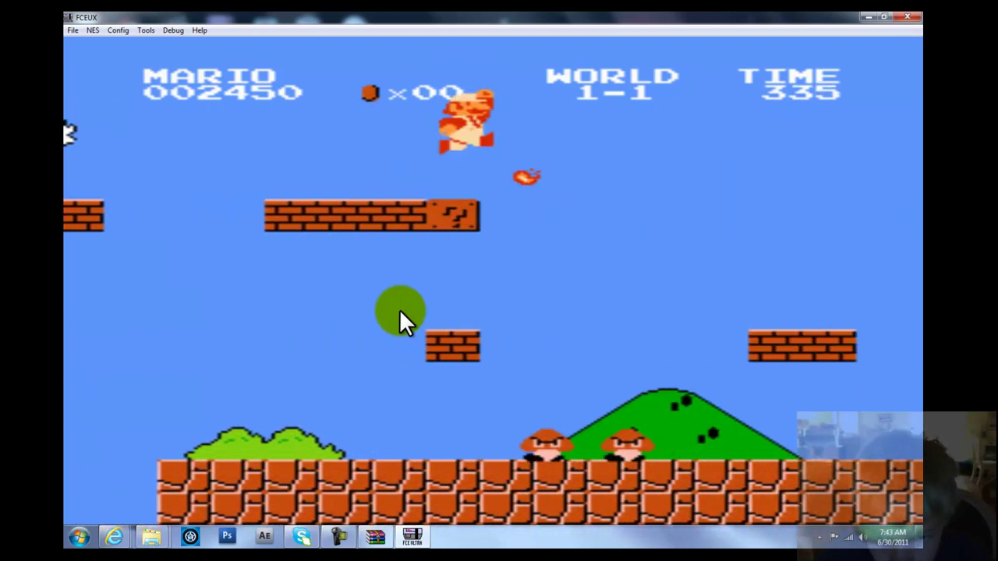
pyautogui.press('Left')
pyautogui.press('f')
pyautogui.press('Right')
pyautogui.press('d')
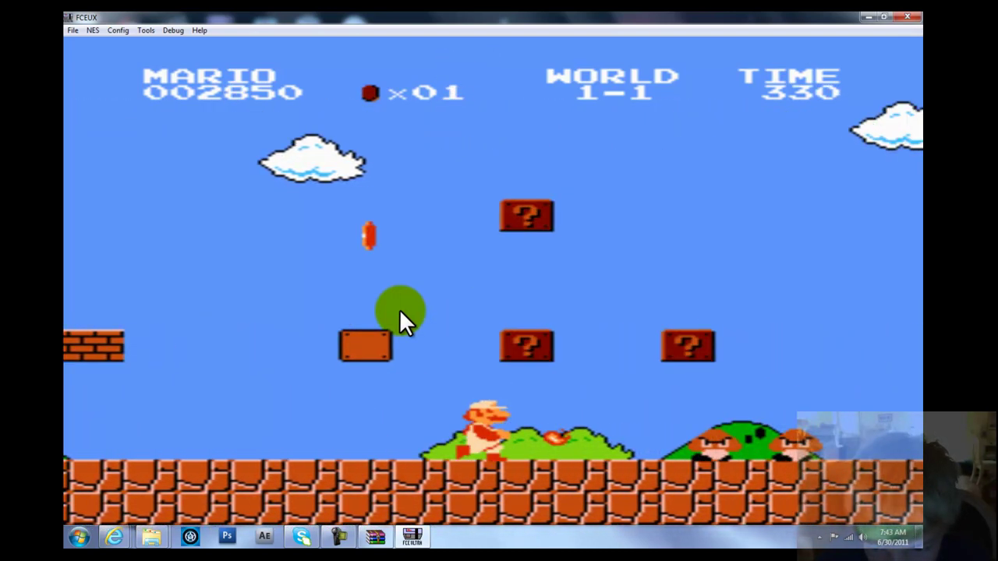
# - Shoot the Goombas ahead with fireballs and run Mario past the remaining bricks to the first staircase
pyautogui.press('d')
pyautogui.press('f')
pyautogui.press('d')
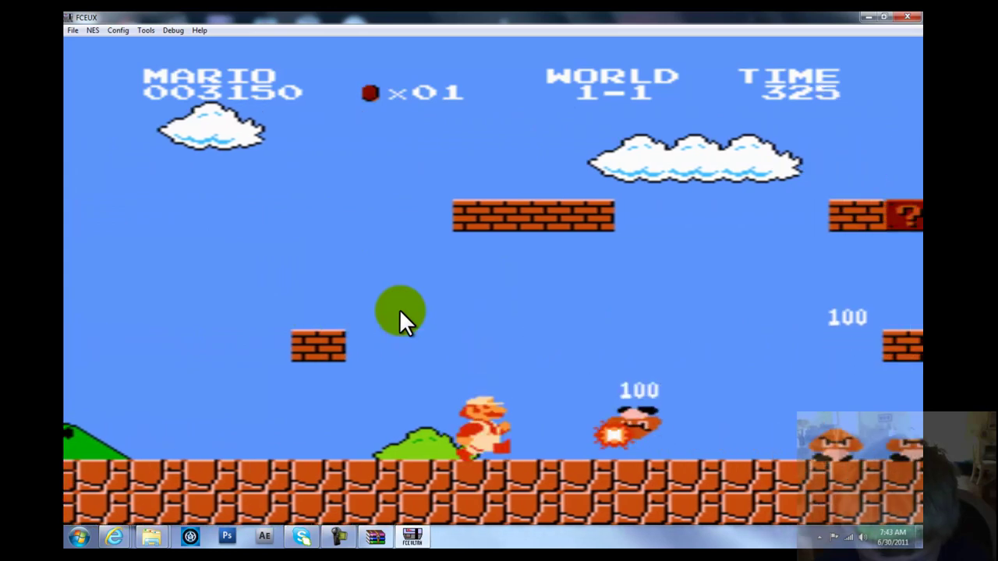
pyautogui.press('f')
pyautogui.press('d')
pyautogui.press('f')
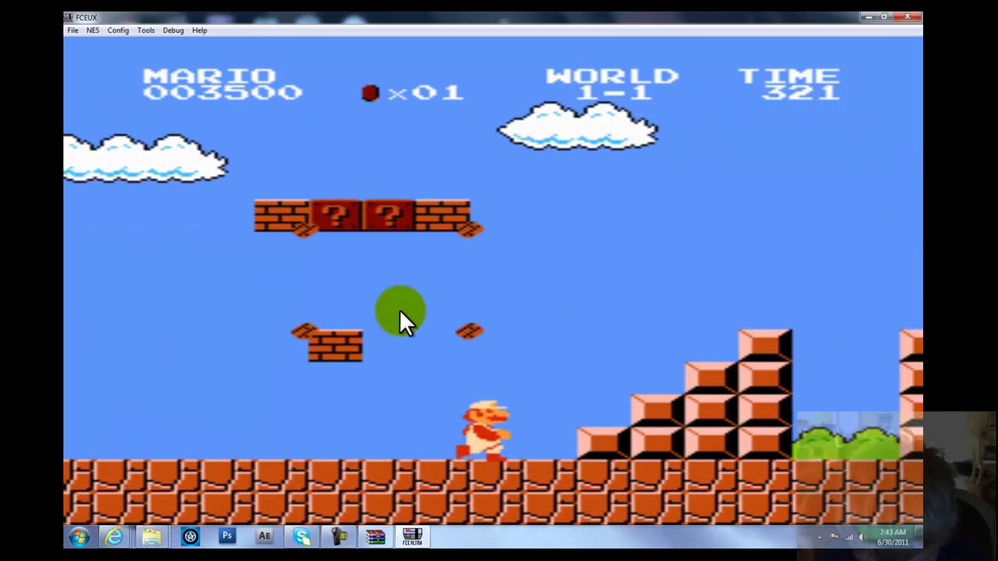
# - Jump Mario over the first pair of block staircases and climb to the top of the next one
pyautogui.press('f')
pyautogui.press('f')
pyautogui.press('d')
pyautogui.press('f')
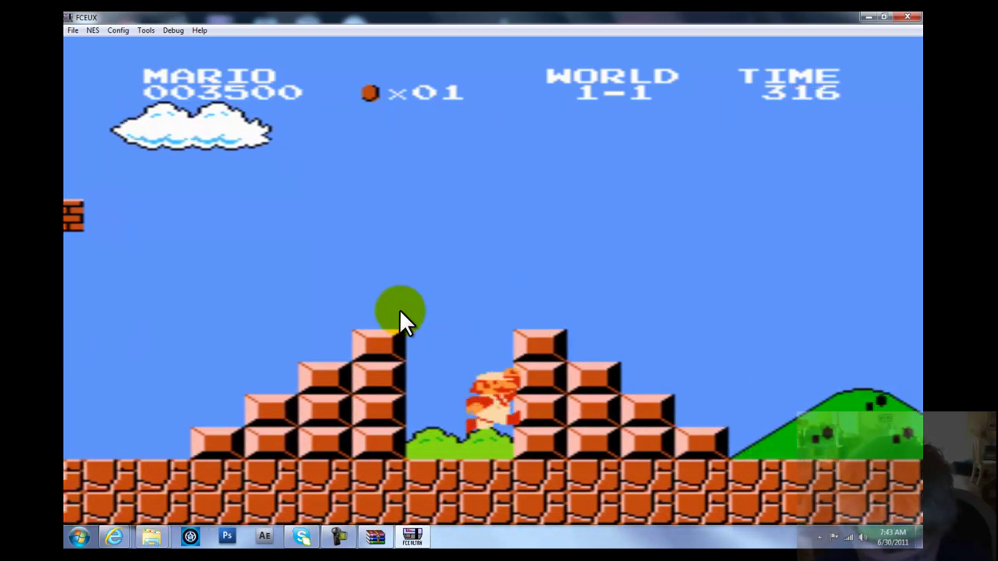
pyautogui.press('d')
pyautogui.press('f')
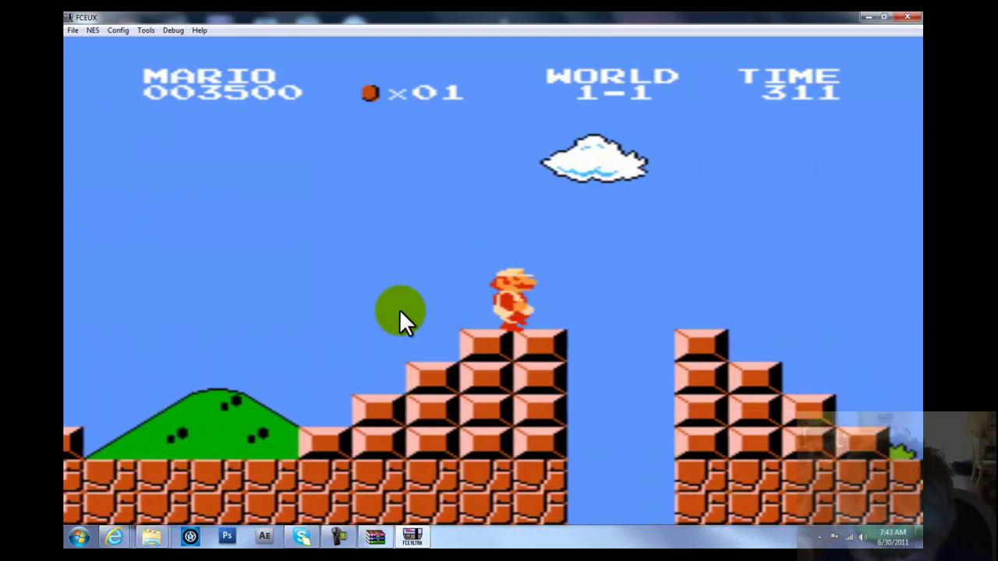
# - Jump Mario across the gap between the staircases and over the short pipe, throwing fireballs at the enemies ahead
pyautogui.press('f')
pyautogui.press('d')
pyautogui.press('f')
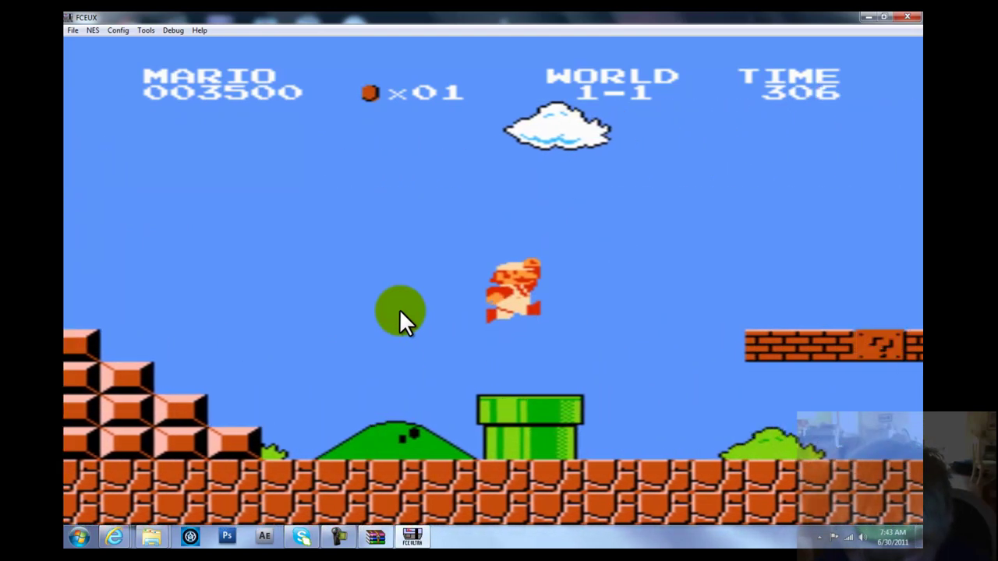
pyautogui.press('d')
pyautogui.press('f')
pyautogui.press('d')
pyautogui.press('f')
pyautogui.press('d')
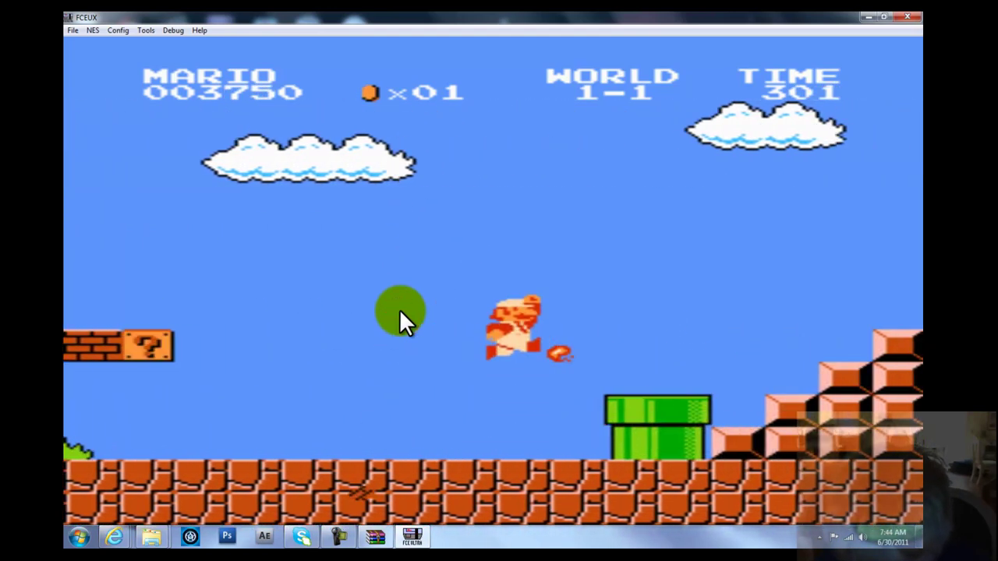
# - Jump Mario over the last pipe, climb the final staircase and leap to the flagpole to finish World 1-1
pyautogui.press('f')
pyautogui.press('d')
pyautogui.press('f')
pyautogui.press('f')
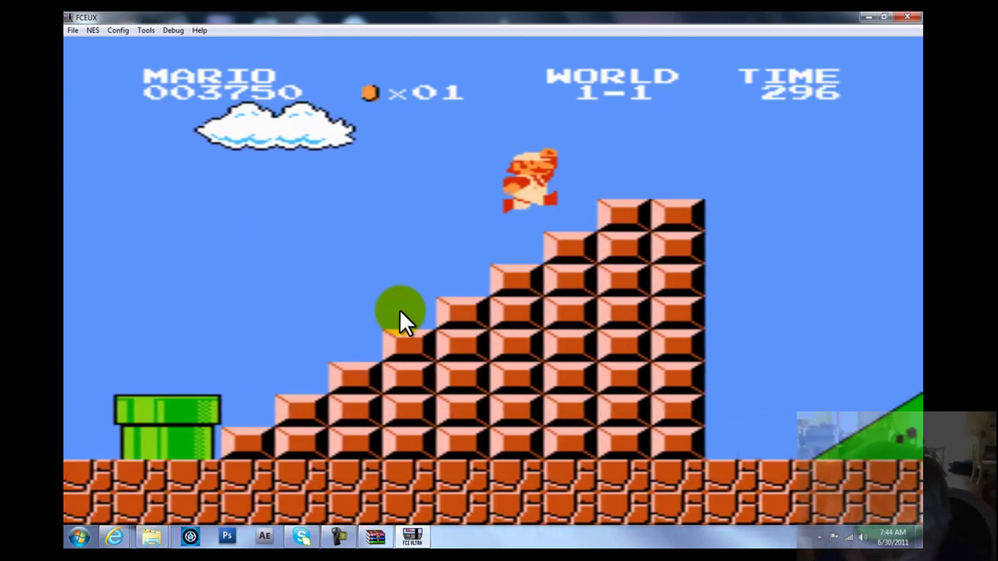
pyautogui.press('f')
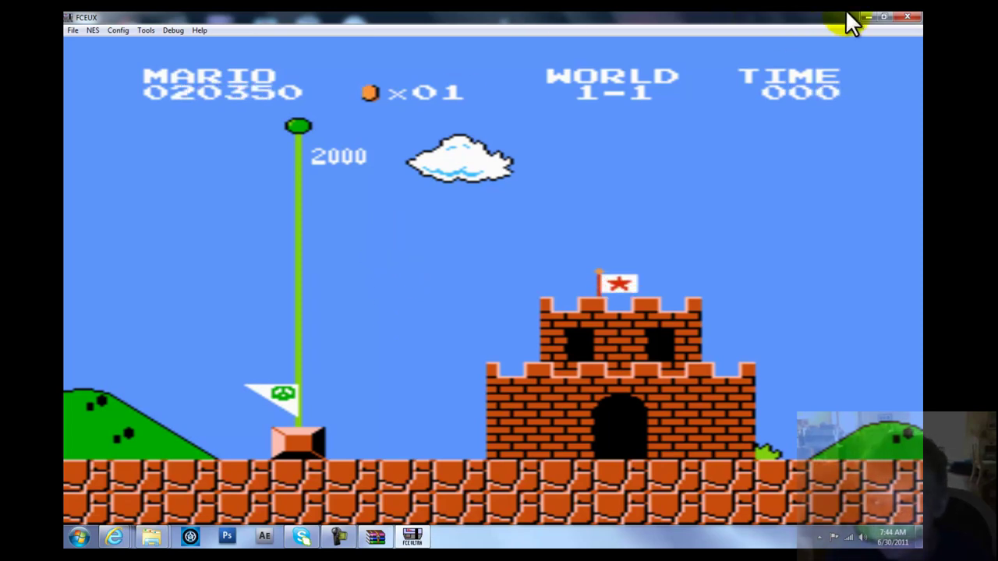
# - Close FCEUX and its program folder, and return to Emulator Zone in the browser for the Super Nintendo emulators
pyautogui.click(916, 19)
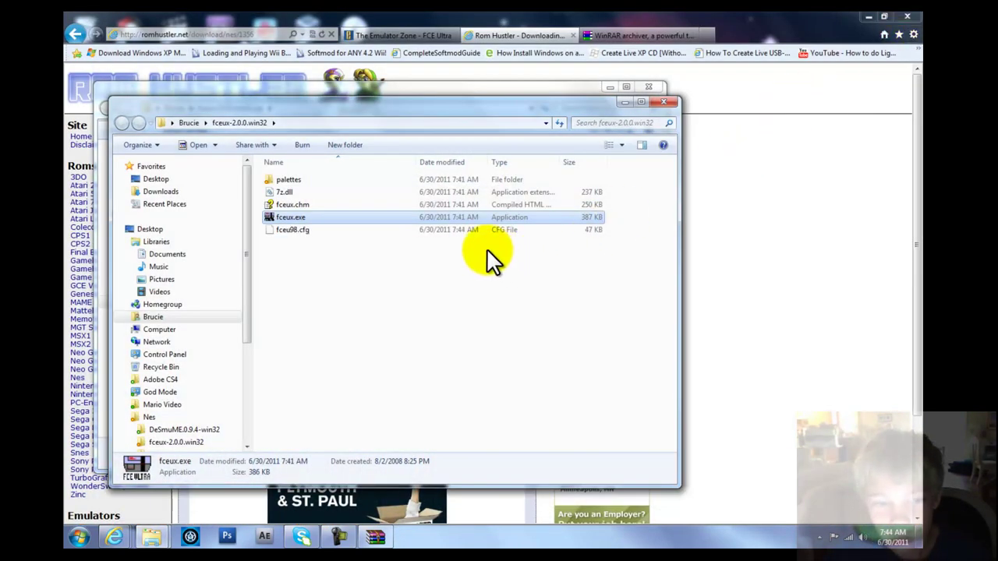
pyautogui.click(663, 101)
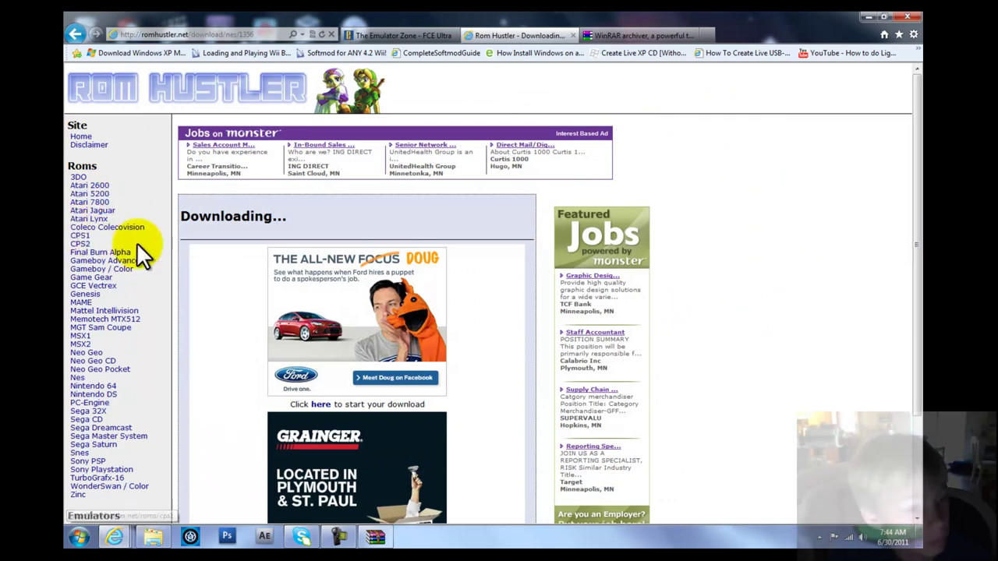
pyautogui.click(406, 35)
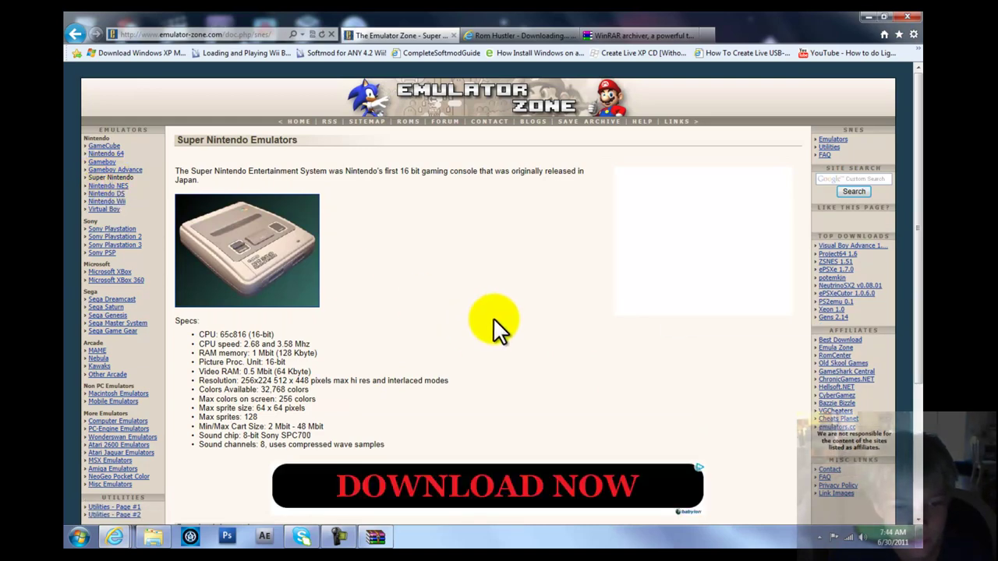
# - Open the Snes9x page from the list of Super Nintendo emulators
pyautogui.scroll(-3, 493, 318)
pyautogui.scroll(-1, 180, 371)
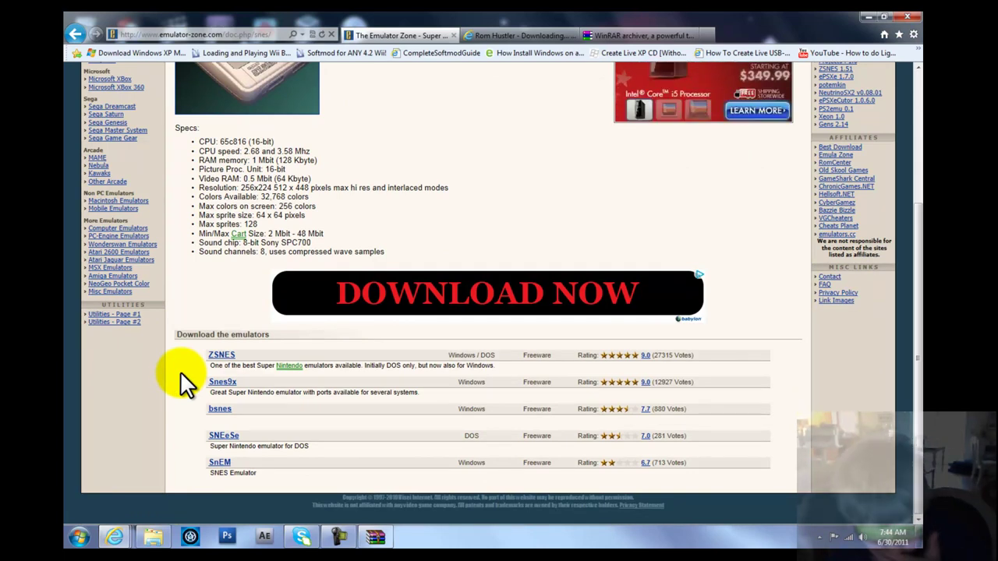
pyautogui.click(221, 382)
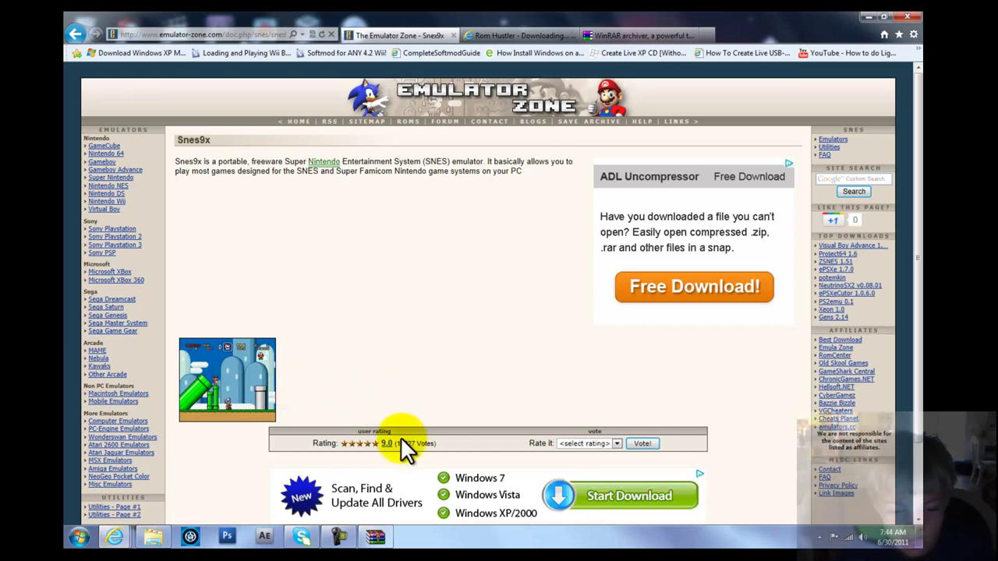
# - Download Snes9x 64bit 1.53 and save the zip file
pyautogui.scroll(-2, 248, 441)
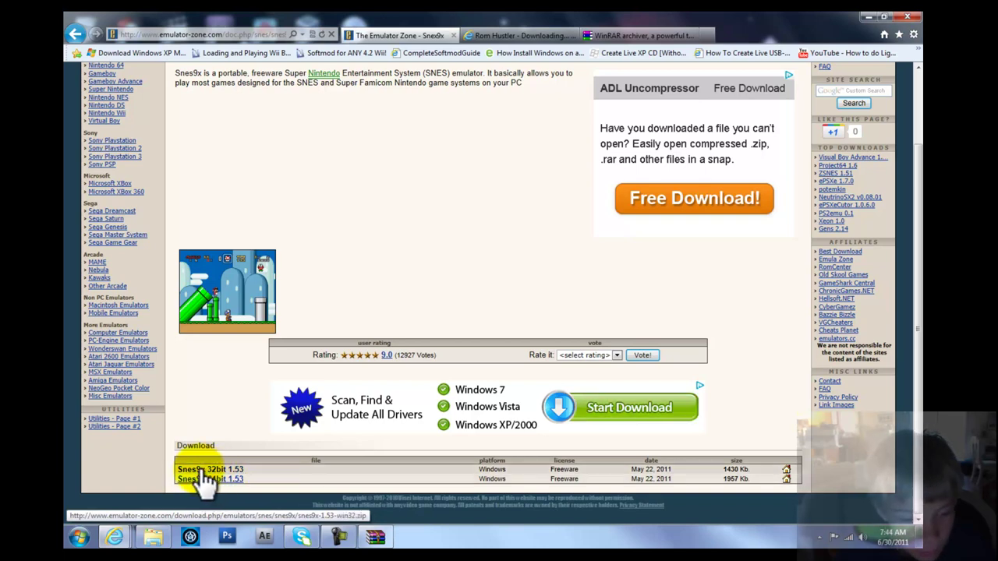
pyautogui.click(210, 471)
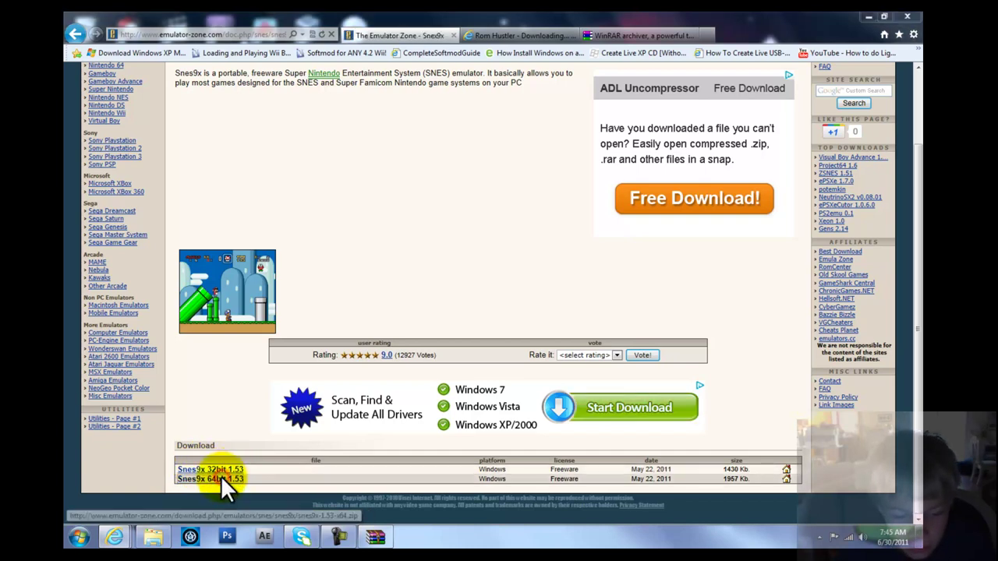
pyautogui.click(220, 477)
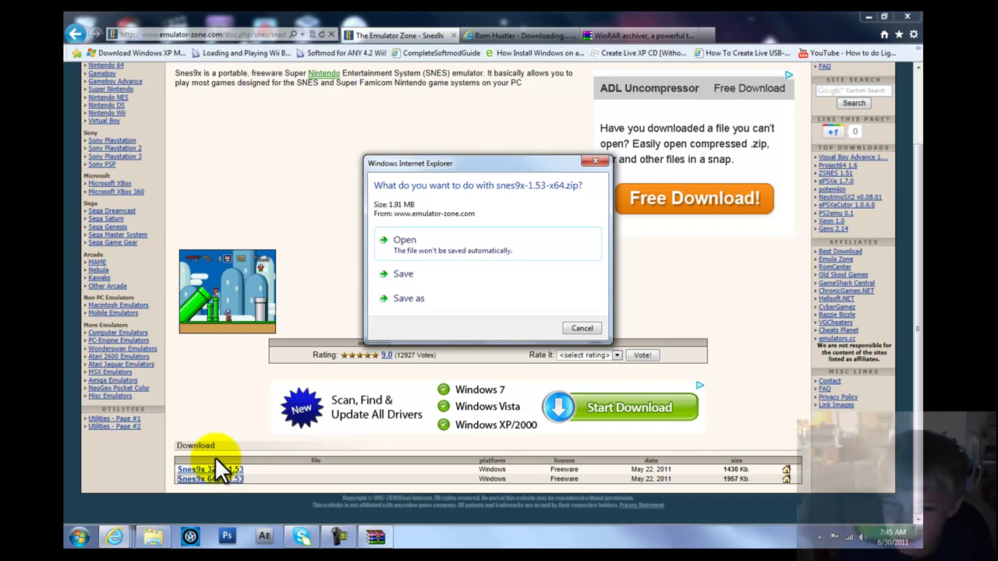
pyautogui.click(449, 269)
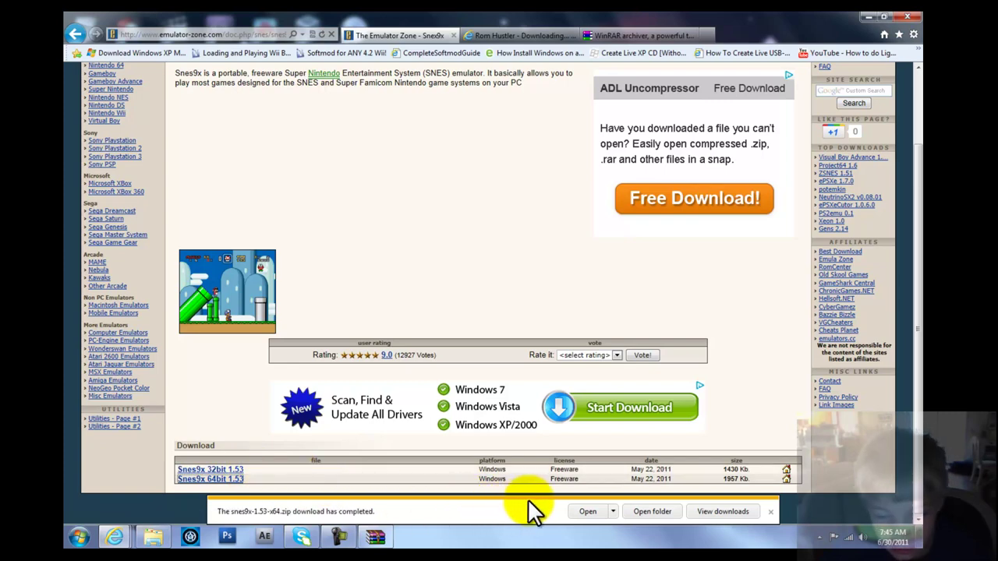
# - Extract snes9x-1.53-x64.zip into the Downloads folder and close the archive window
pyautogui.click(587, 510)
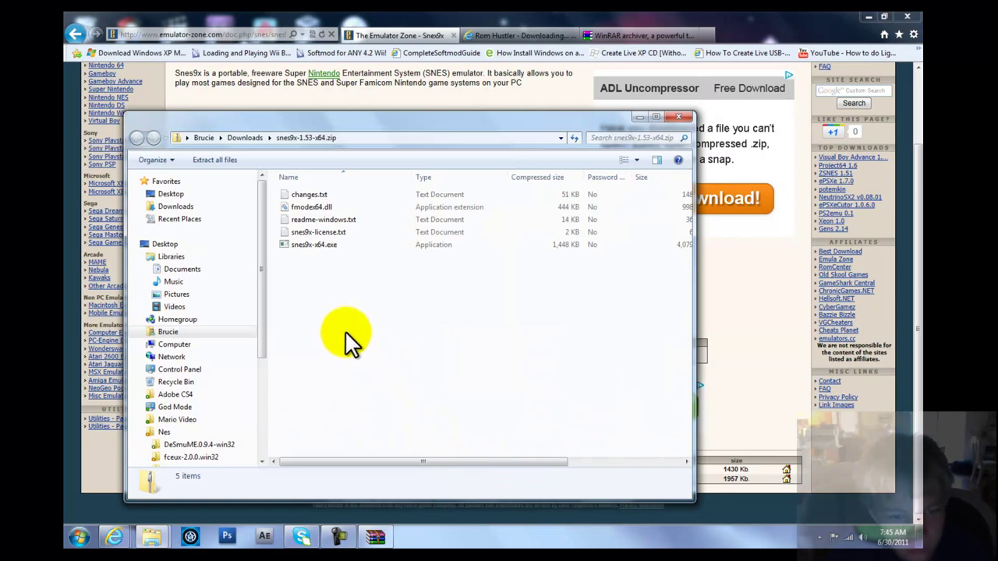
pyautogui.click(223, 161)
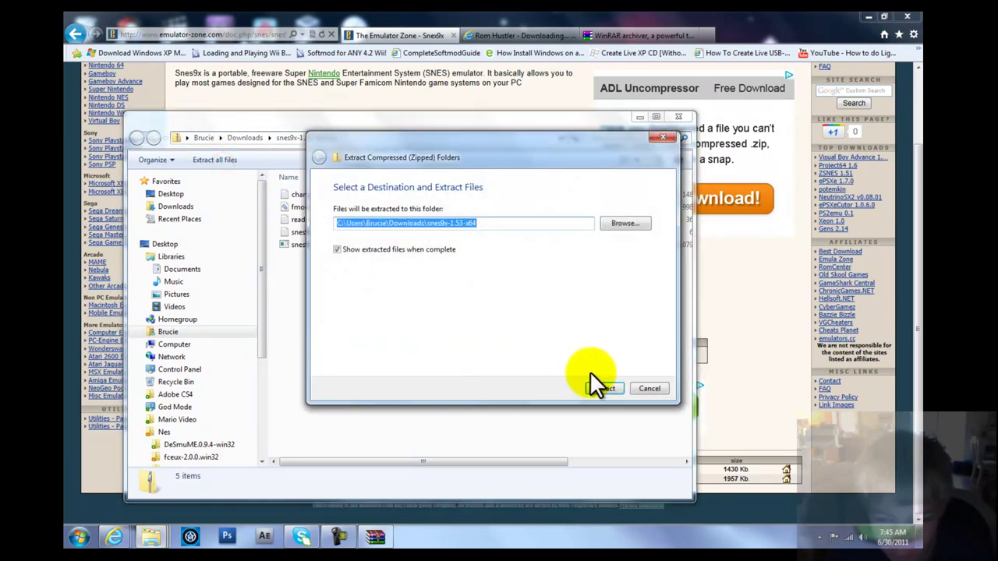
pyautogui.click(602, 387)
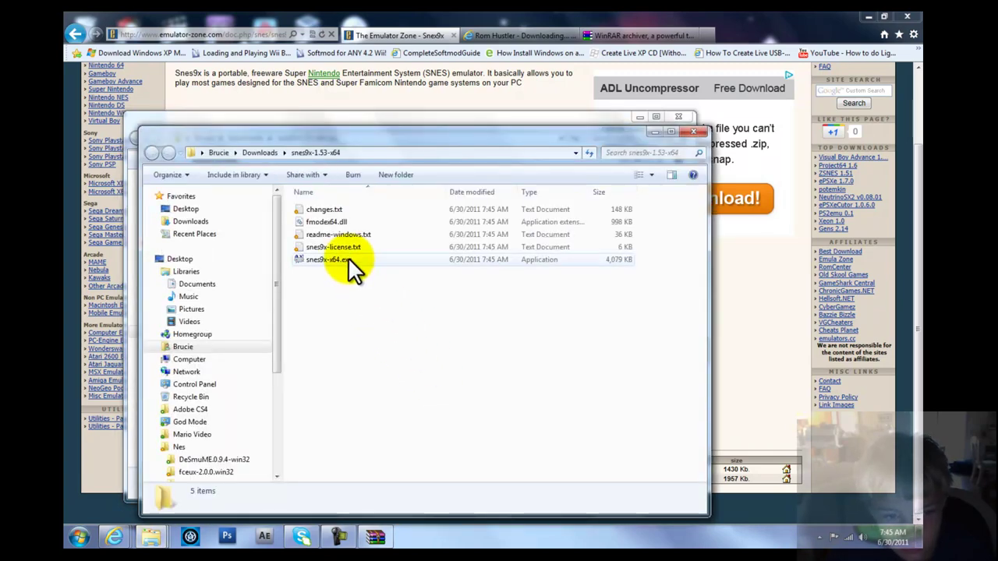
pyautogui.click(675, 117)
# - Switch to Rom Hustler and open the Snes ROM list for titles beginning with S
pyautogui.click(544, 33)
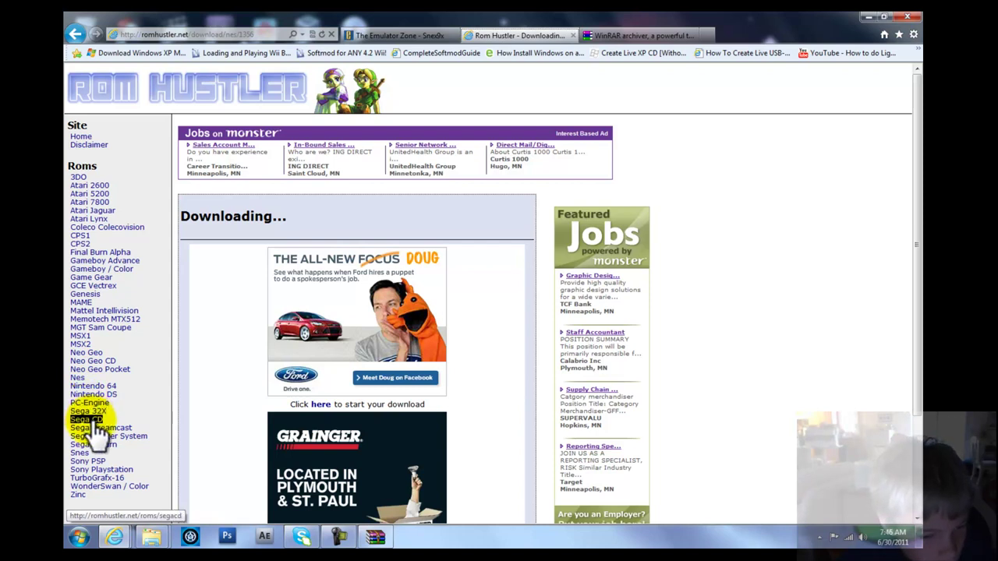
pyautogui.click(79, 453)
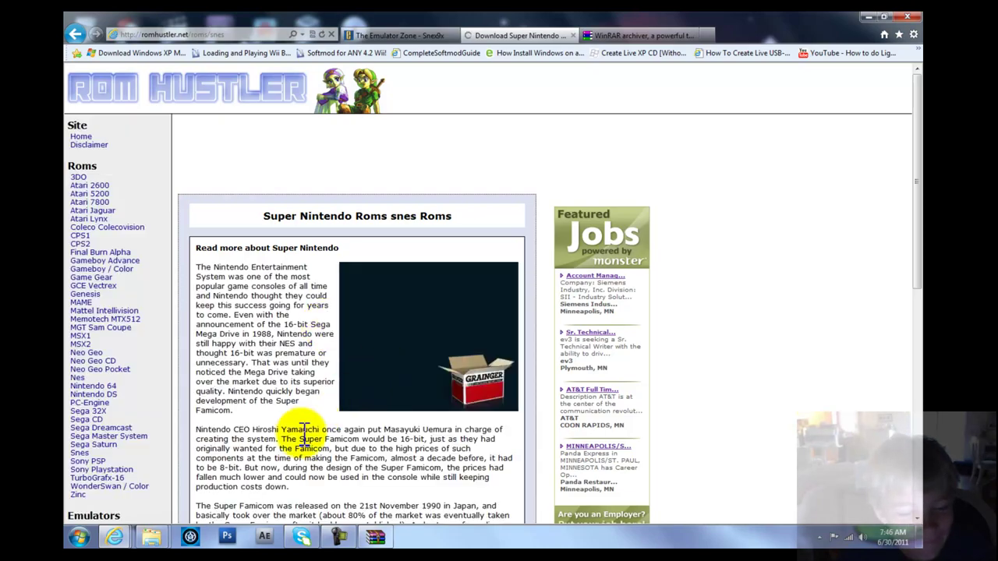
pyautogui.scroll(-3, 301, 429)
pyautogui.scroll(-4, 301, 430)
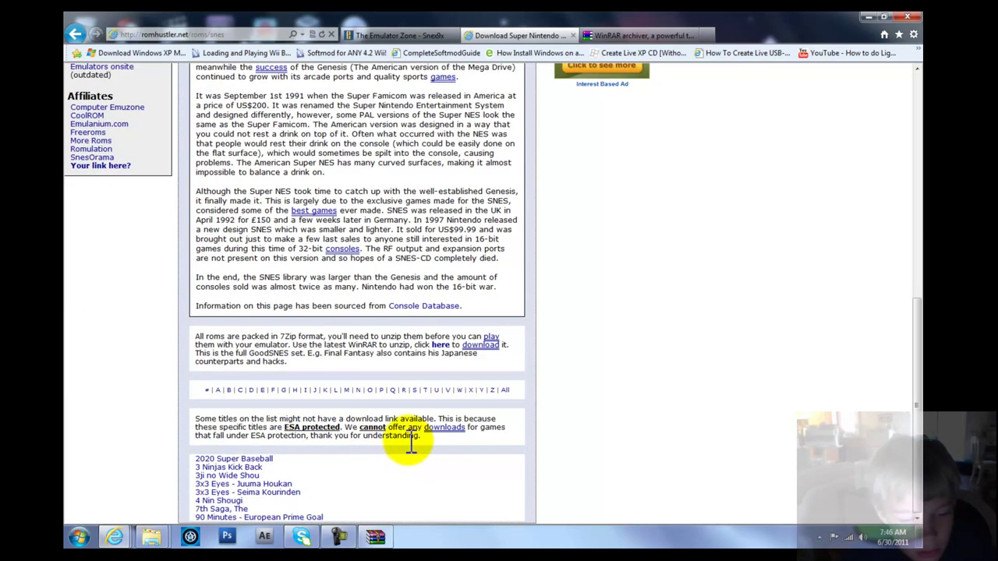
pyautogui.click(413, 389)
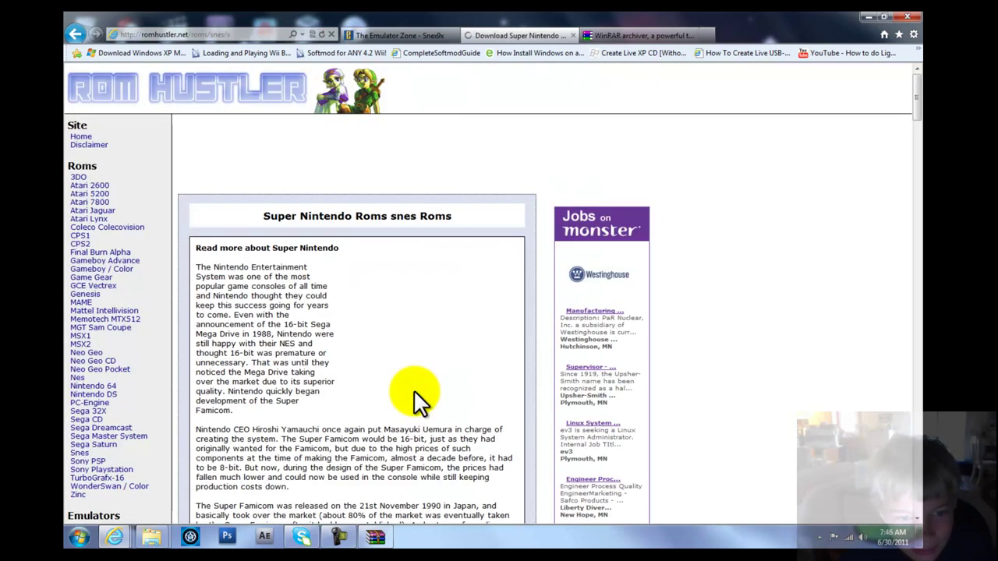
# - Find Super Mario World 2 - Yoshi's Island in the list of S titles and open its download page
pyautogui.scroll(-6, 411, 405)
pyautogui.scroll(-7, 270, 421)
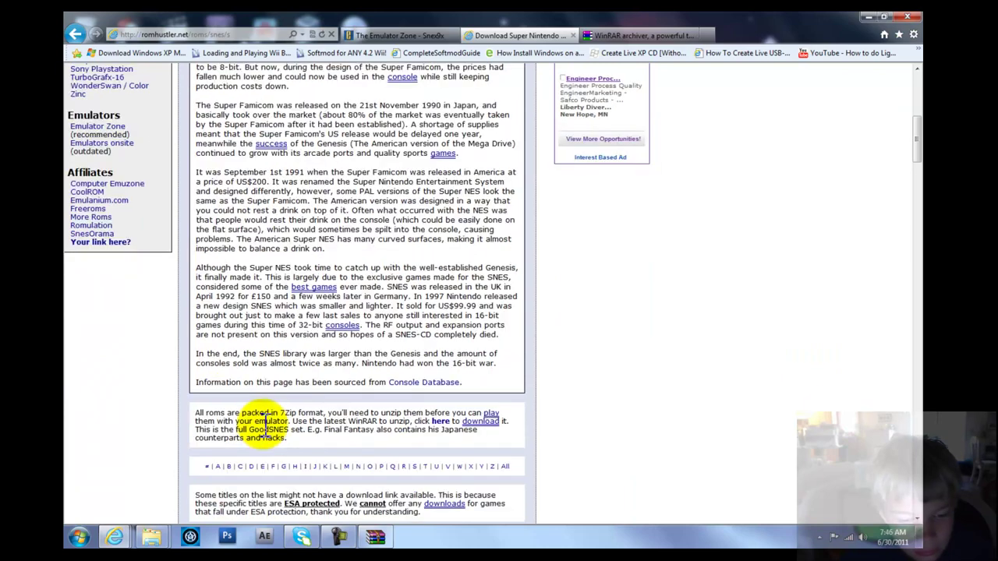
pyautogui.scroll(-9, 339, 448)
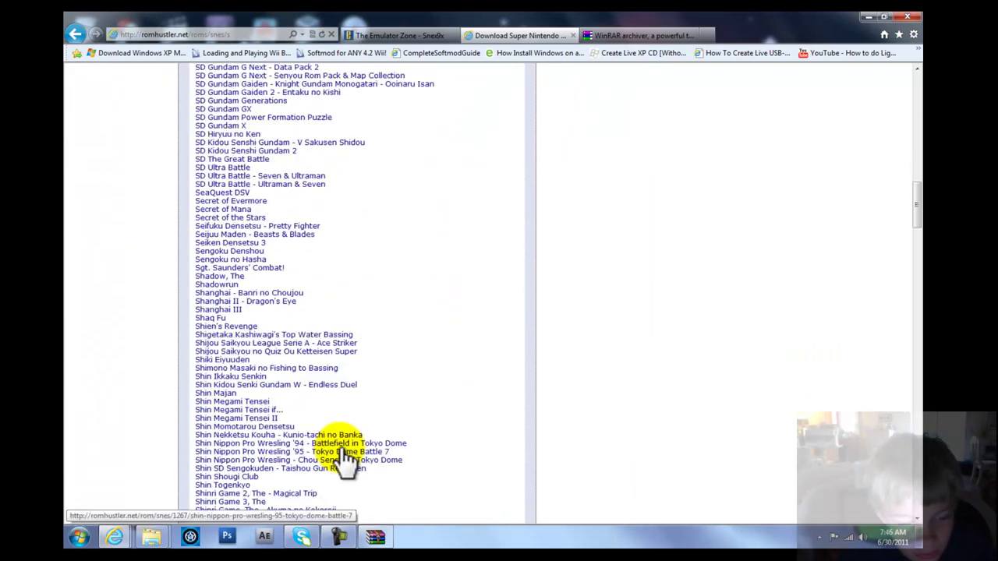
pyautogui.scroll(-9, 349, 458)
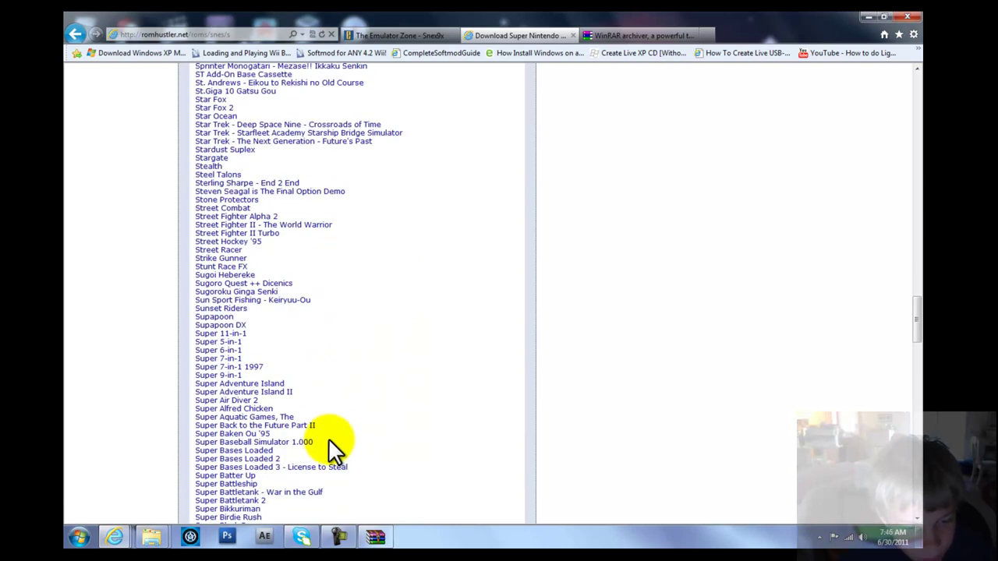
pyautogui.scroll(-3, 277, 472)
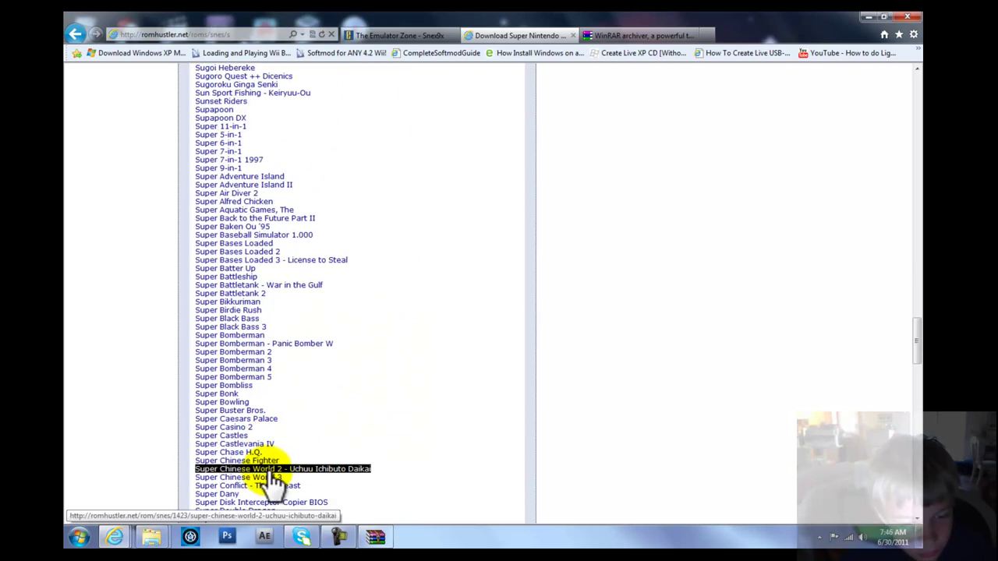
pyautogui.scroll(-4, 274, 479)
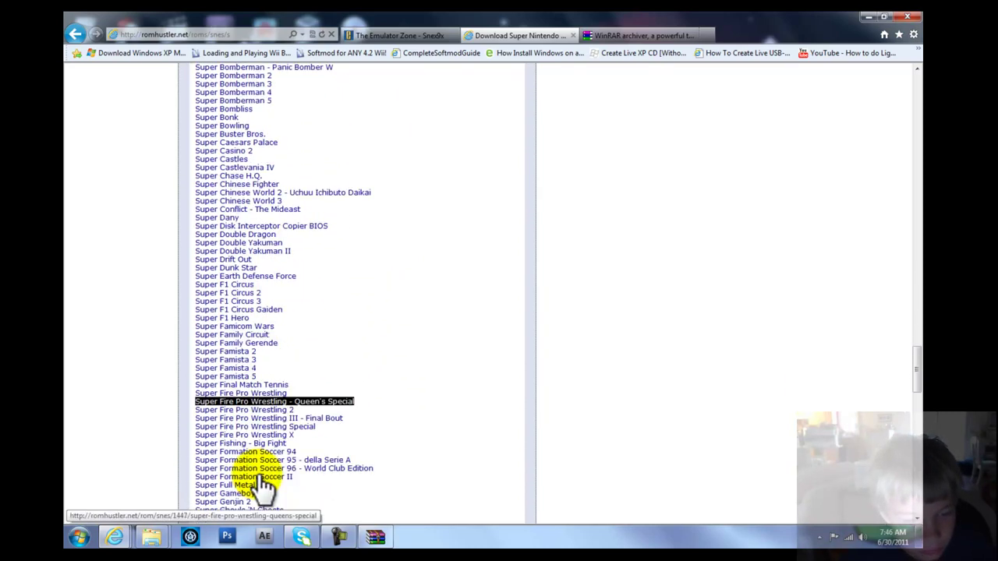
pyautogui.scroll(-4, 265, 483)
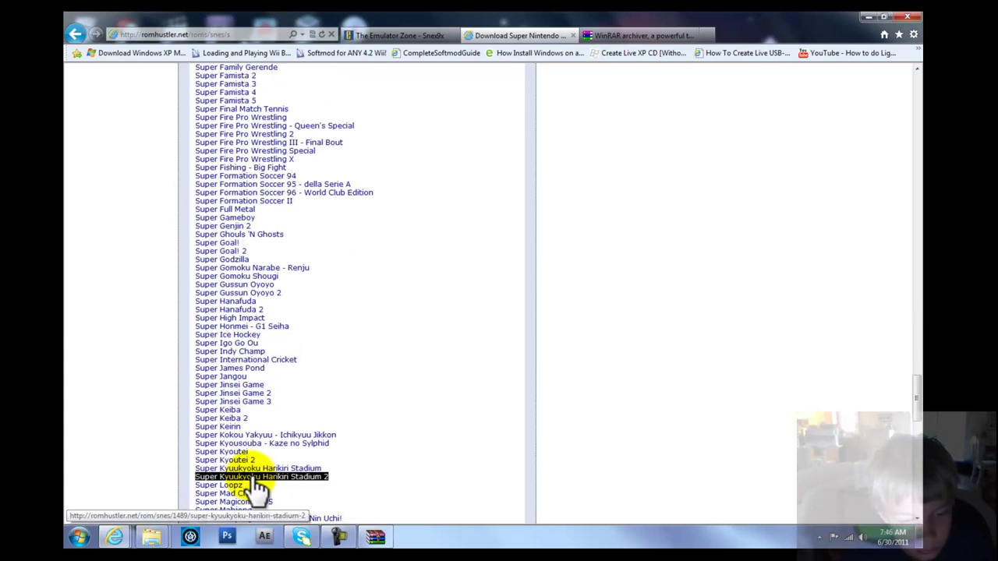
pyautogui.scroll(-2, 257, 487)
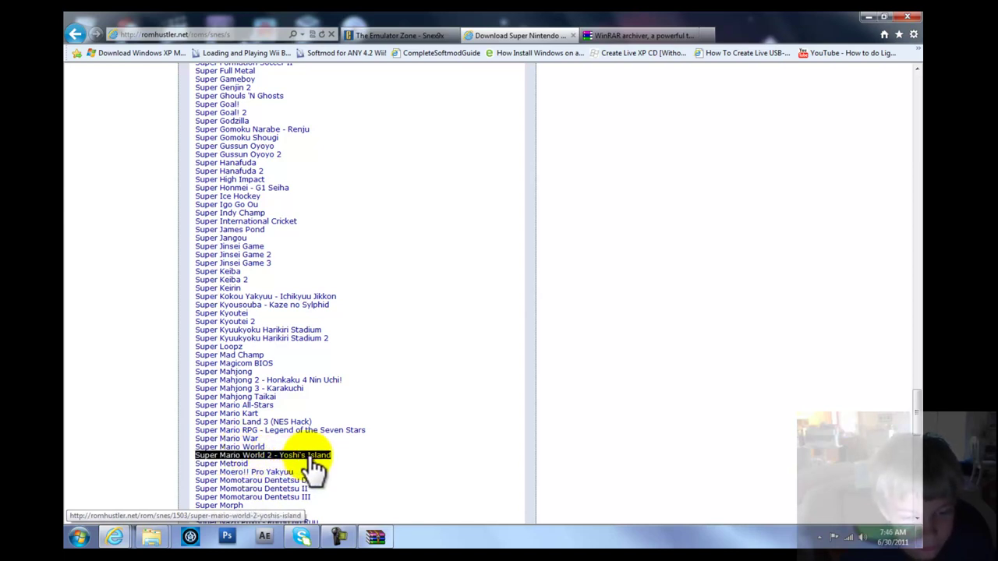
pyautogui.click(271, 455)
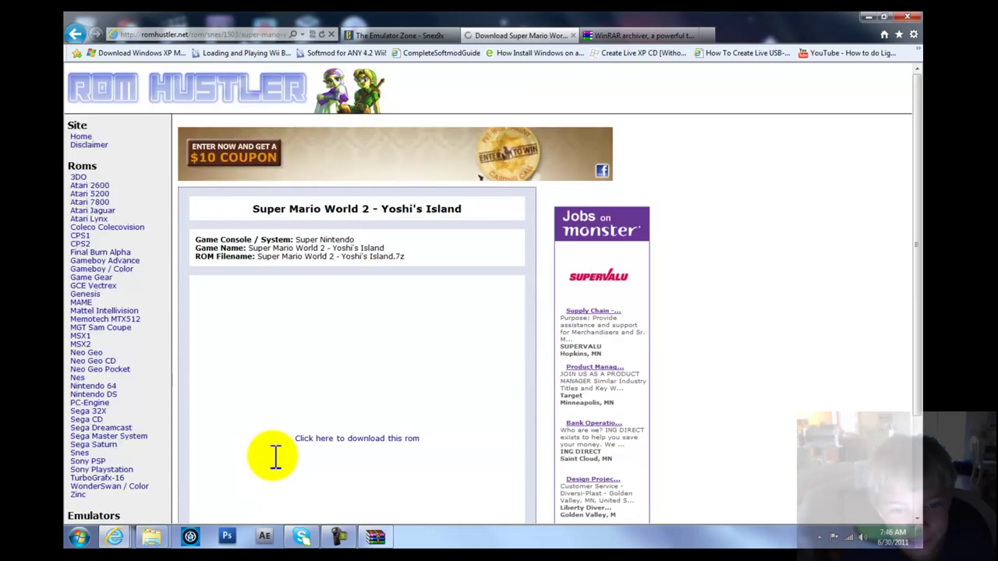
# - Download the Super Mario World 2 - Yoshi's Island ROM and save the 7z file
pyautogui.click(350, 438)
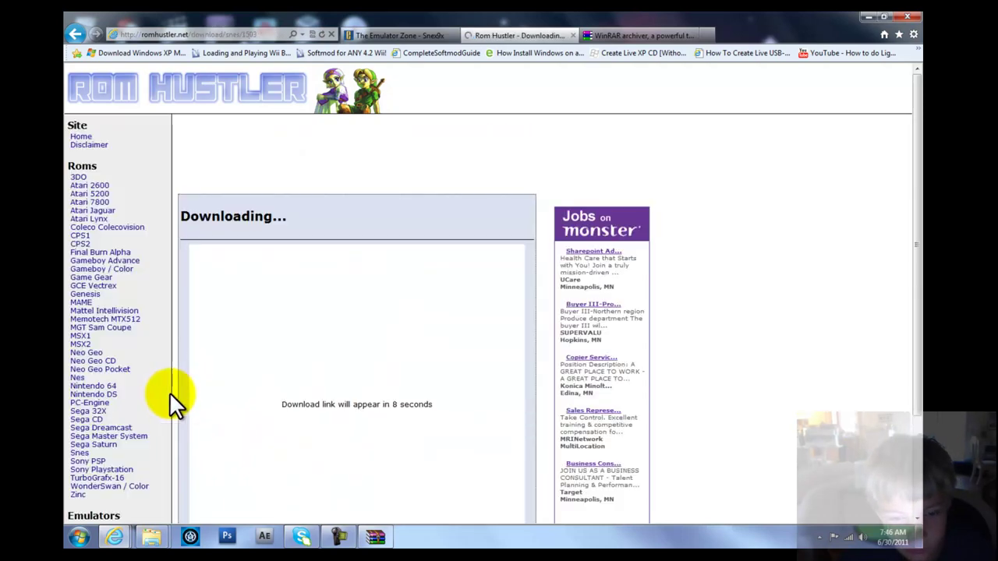
pyautogui.scroll(-3, 216, 404)
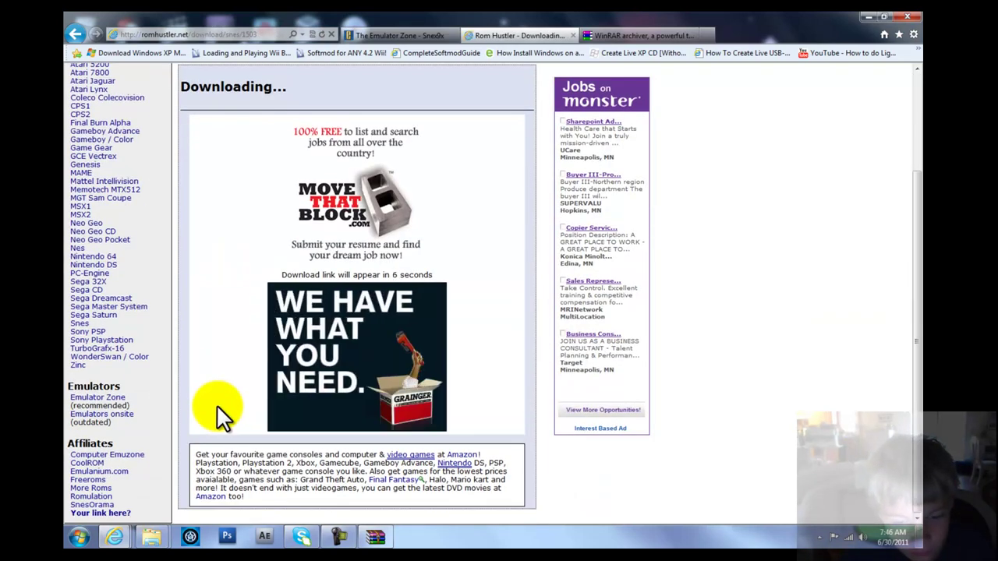
pyautogui.scroll(3, 207, 400)
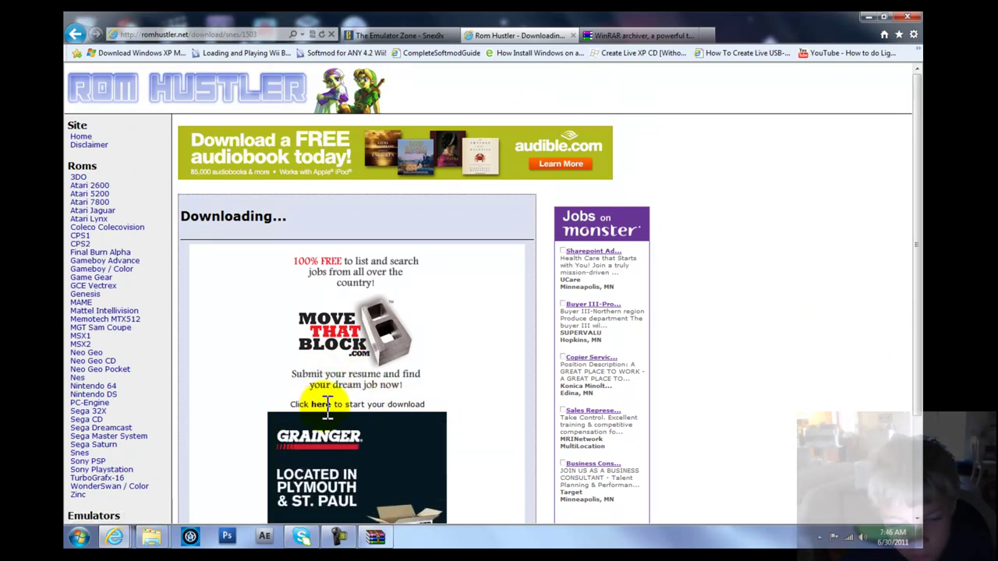
pyautogui.click(323, 405)
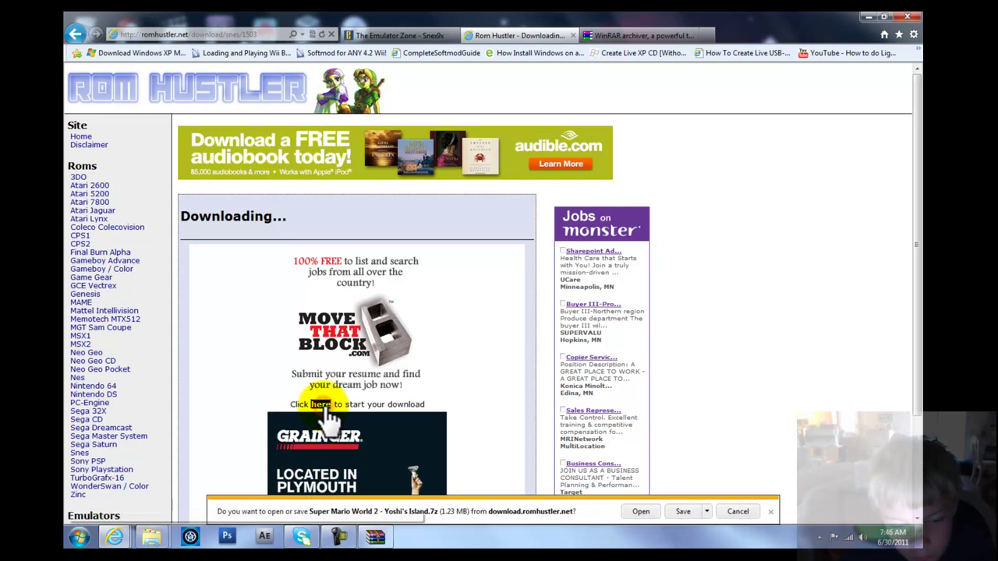
pyautogui.click(682, 512)
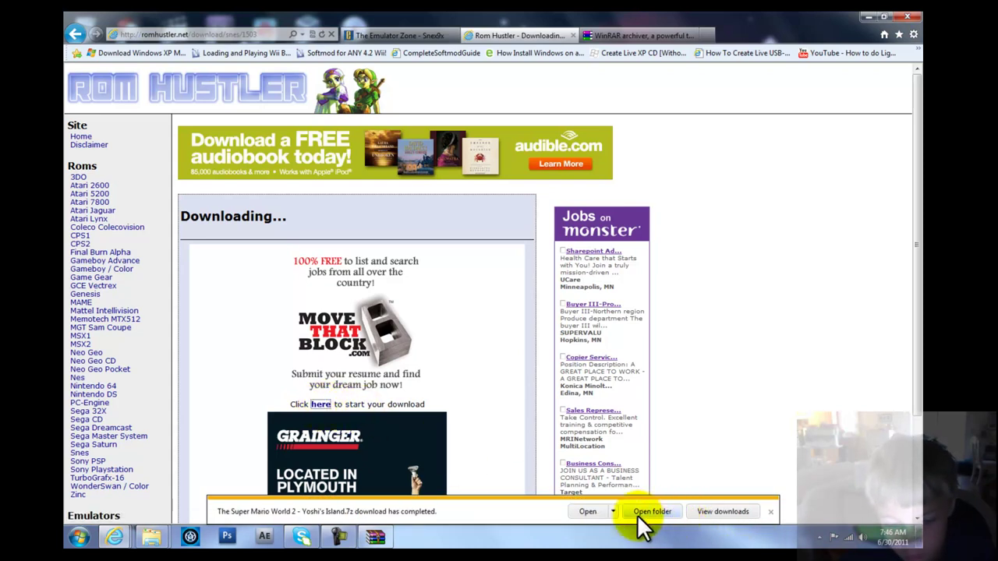
# - Extract Super Mario World 2 - Yoshi's Island.7z into its own folder in Downloads and minimize the archive window
pyautogui.click(583, 513)
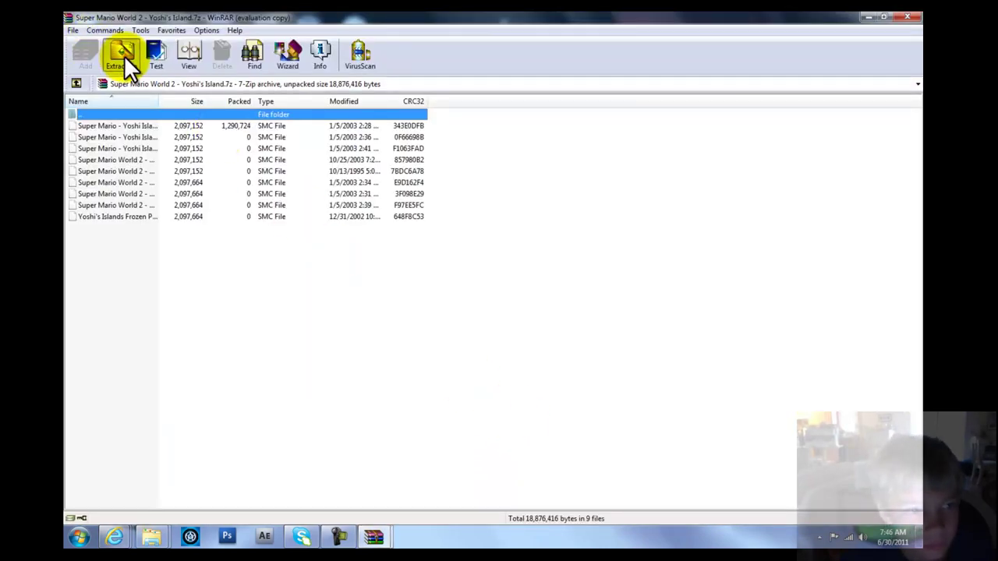
pyautogui.click(123, 53)
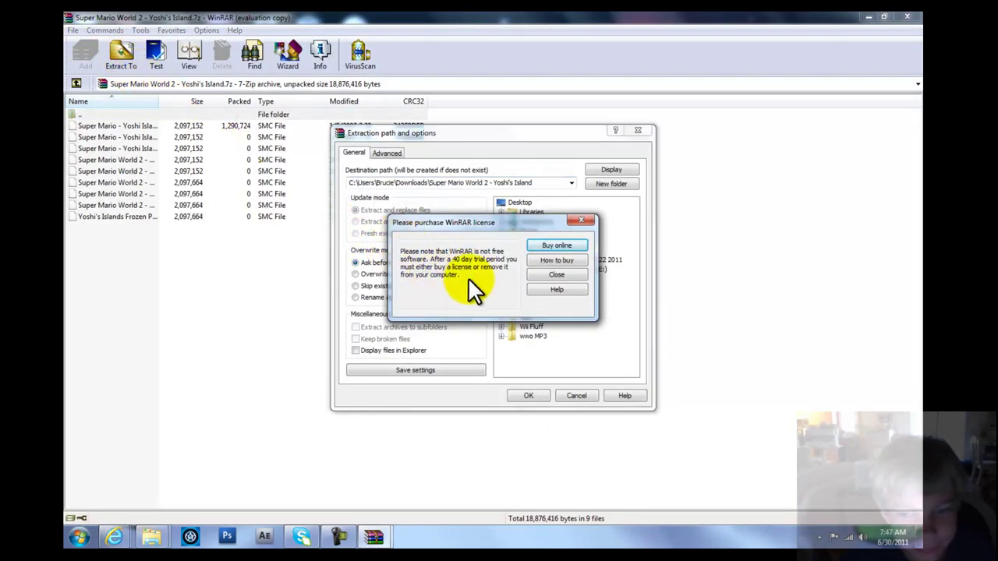
pyautogui.click(556, 274)
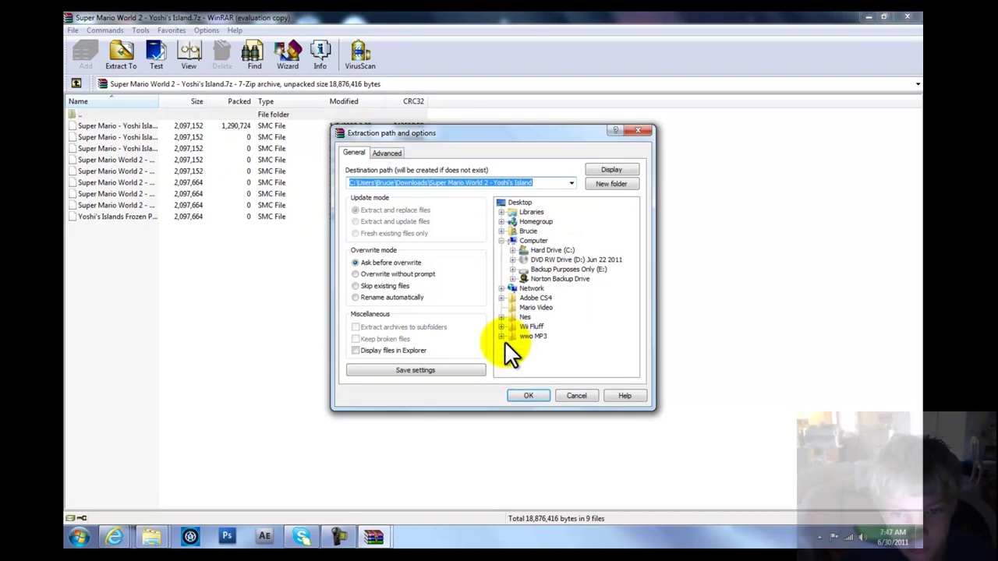
pyautogui.click(525, 396)
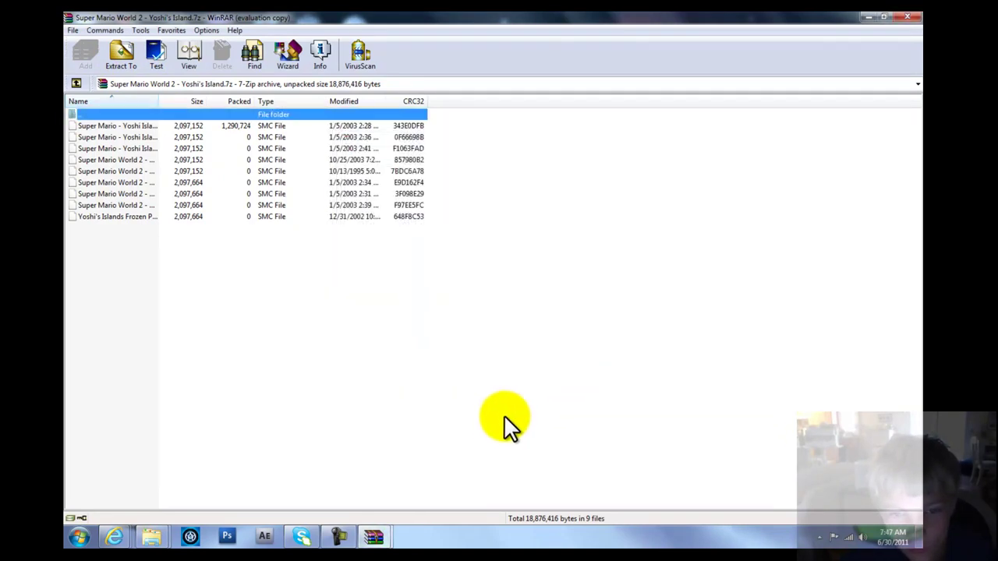
pyautogui.click(867, 17)
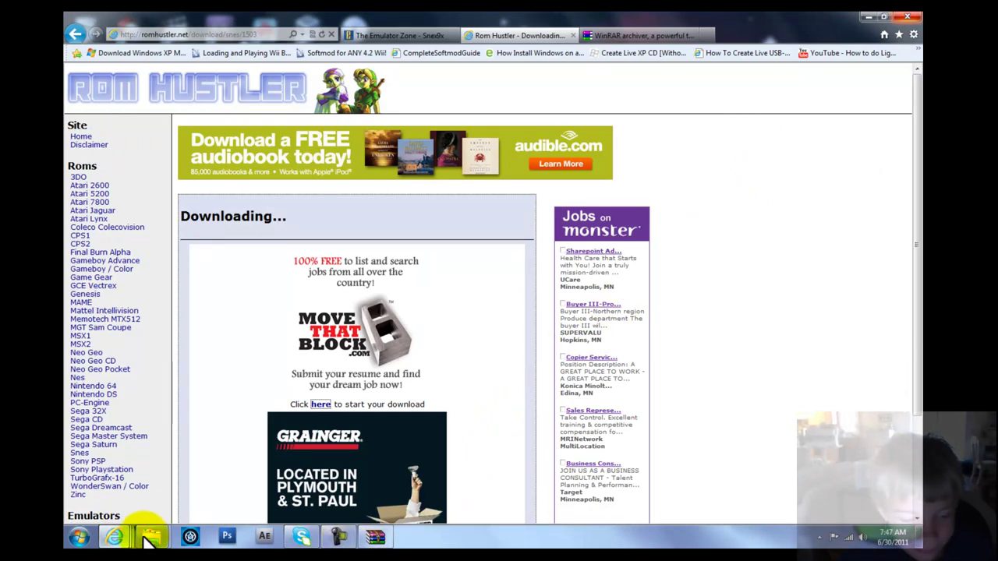
# - Switch to the snes9x-1.53-x64 folder and launch snes9x-x64.exe
pyautogui.moveTo(151, 542)
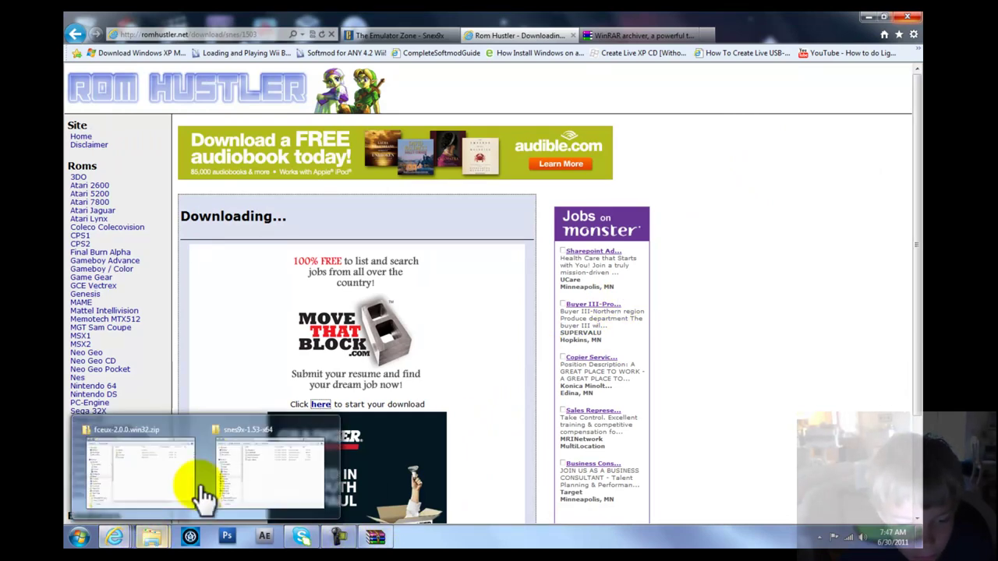
pyautogui.click(246, 453)
pyautogui.doubleClick(328, 260)
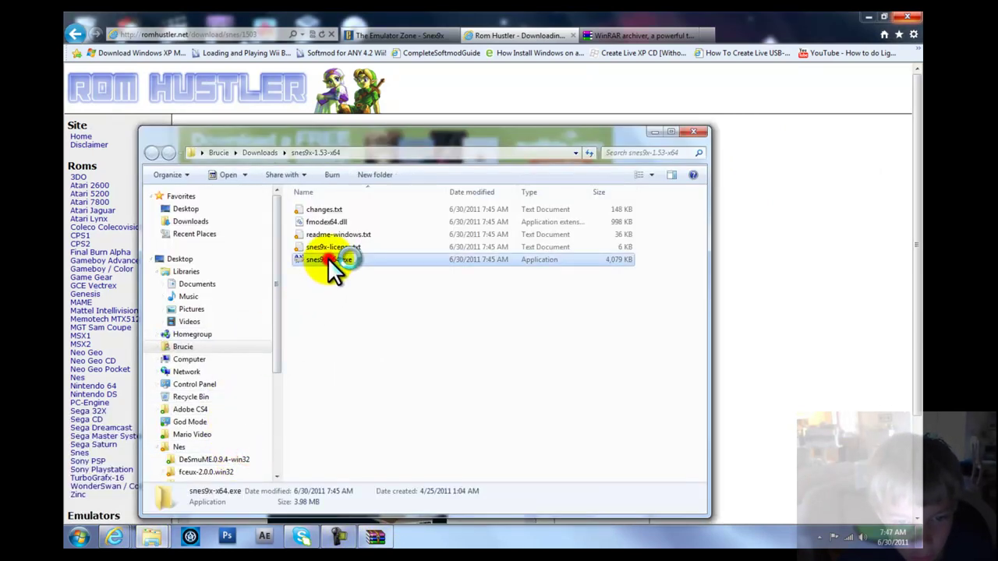
pyautogui.click(507, 282)
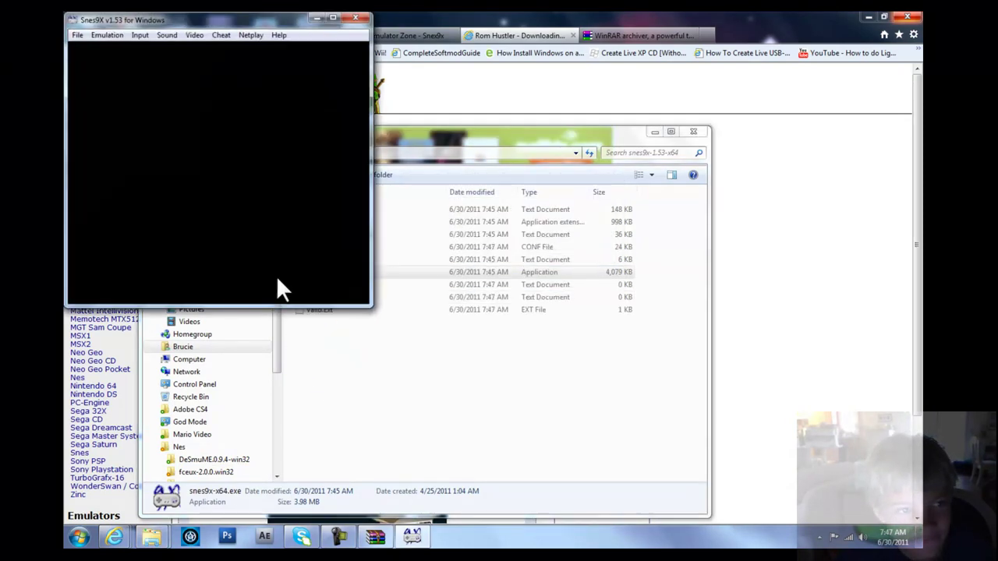
# - Load the Yoshi's Islands Frozen Paradise Demo 4 ROM from the Super Mario World 2 - Yoshi's Island folder in Downloads
pyautogui.click(77, 36)
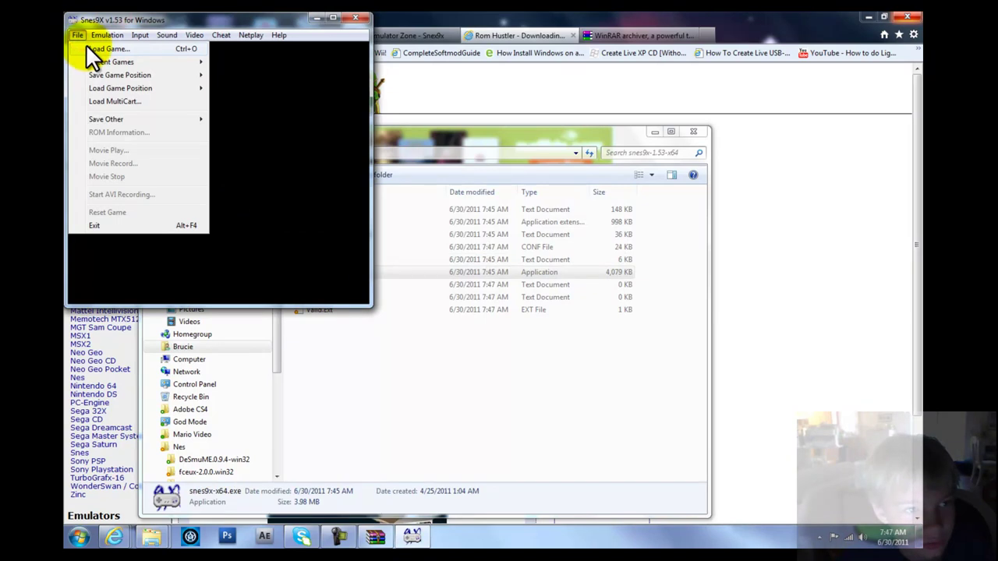
pyautogui.click(90, 48)
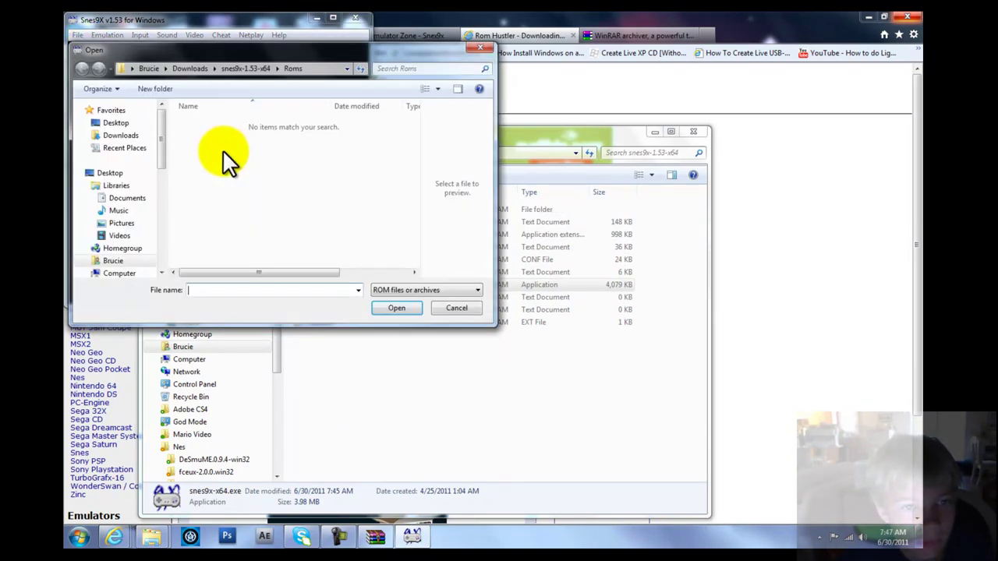
pyautogui.click(181, 66)
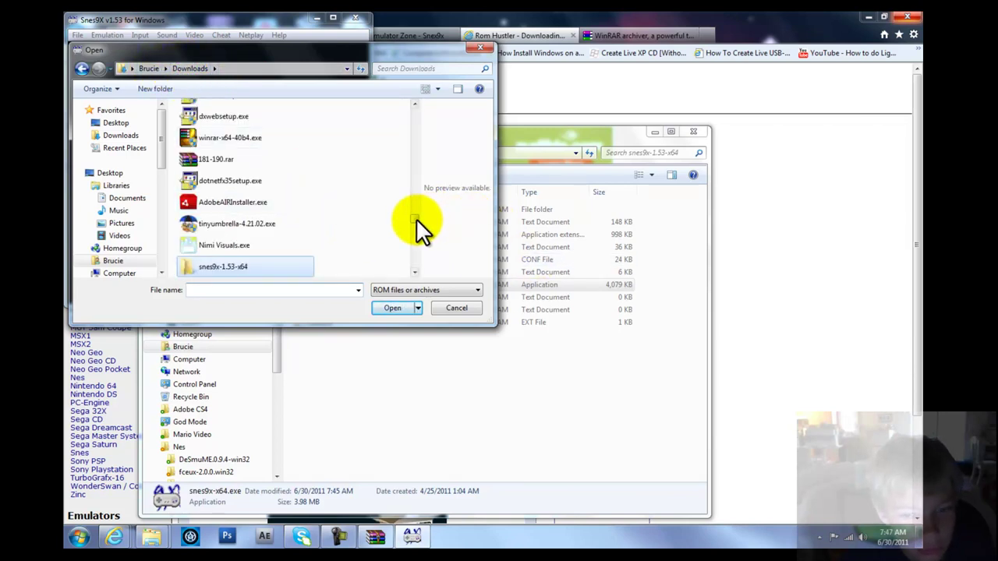
pyautogui.moveTo(416, 219); pyautogui.dragTo(416, 227)
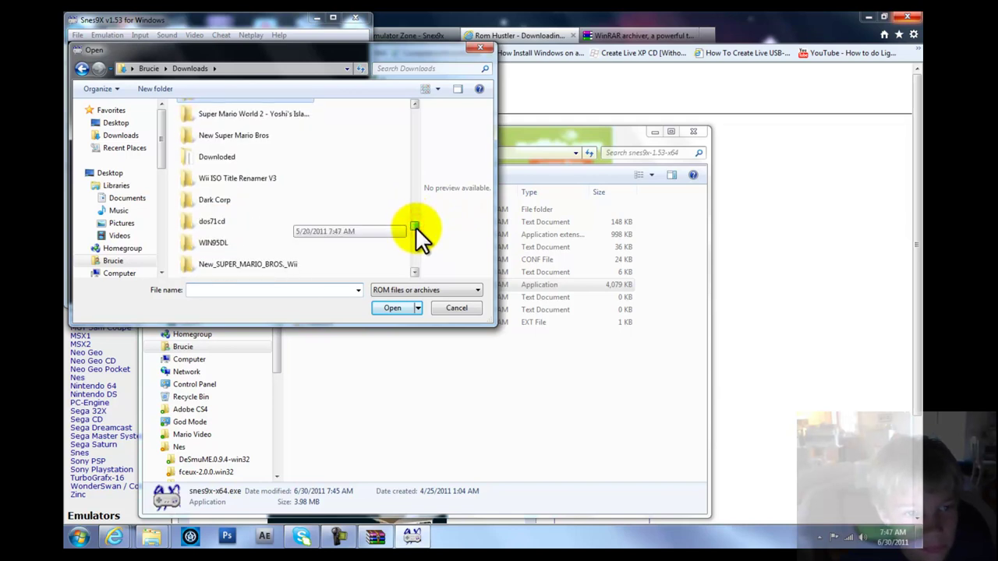
pyautogui.doubleClick(303, 113)
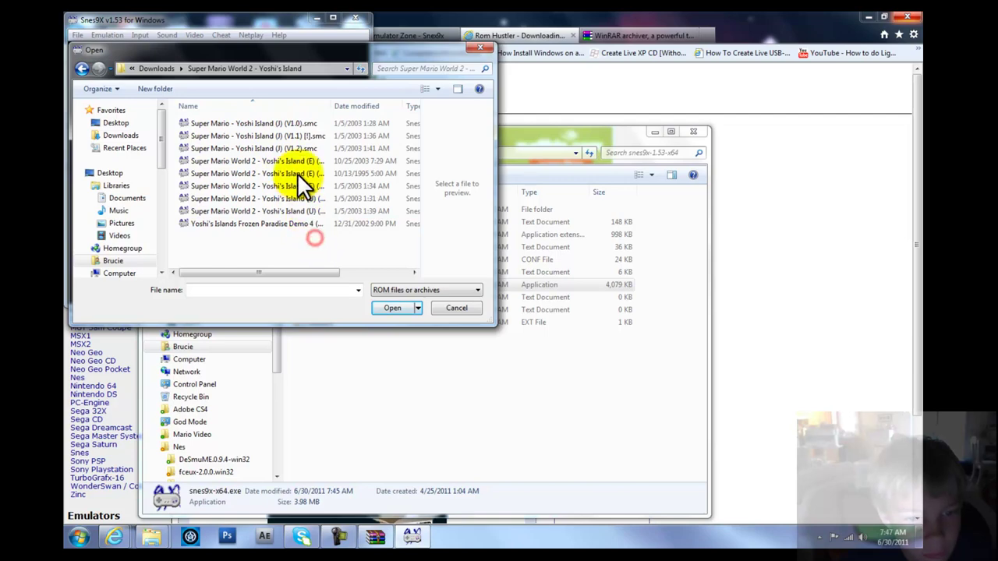
pyautogui.click(282, 119)
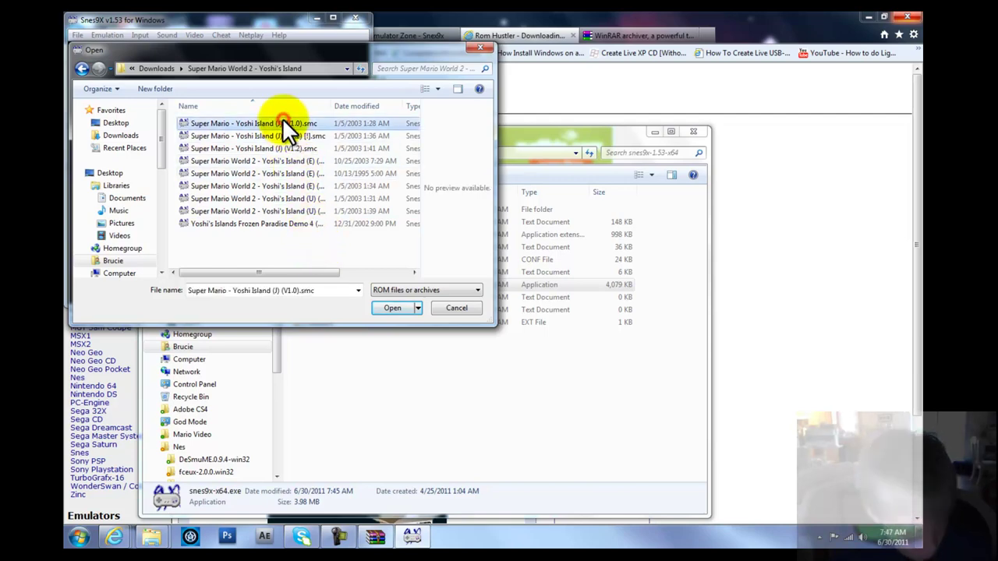
pyautogui.doubleClick(282, 222)
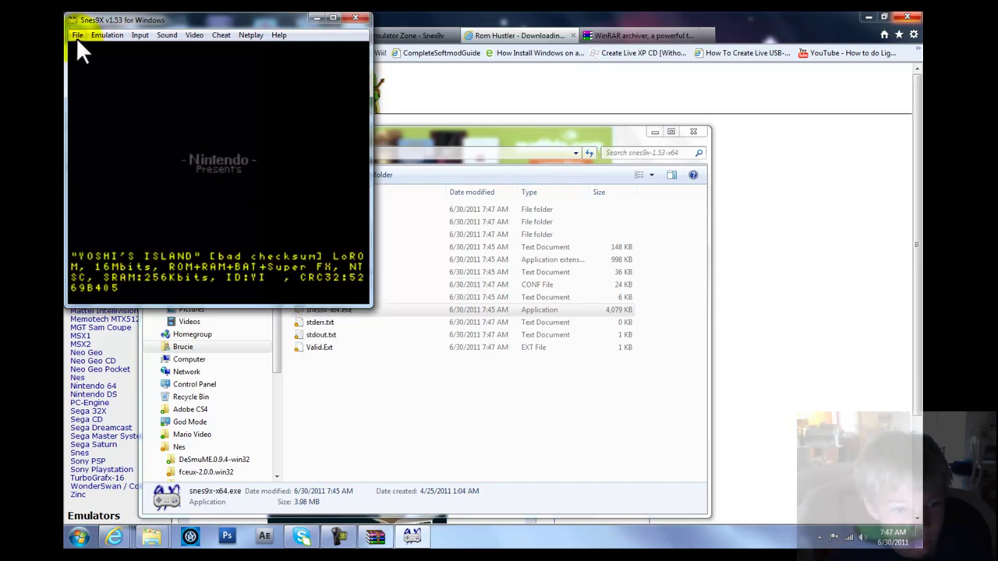
# - Open the input configuration for Joypad #1 and map B to Z, A to X, Y to A and X to S
pyautogui.click(117, 35)
pyautogui.click(138, 34)
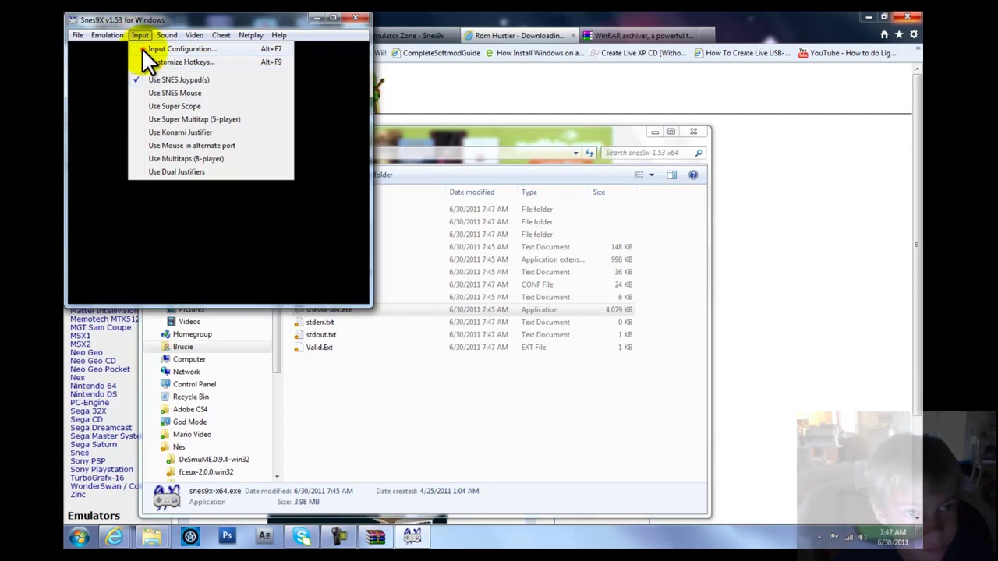
pyautogui.click(148, 50)
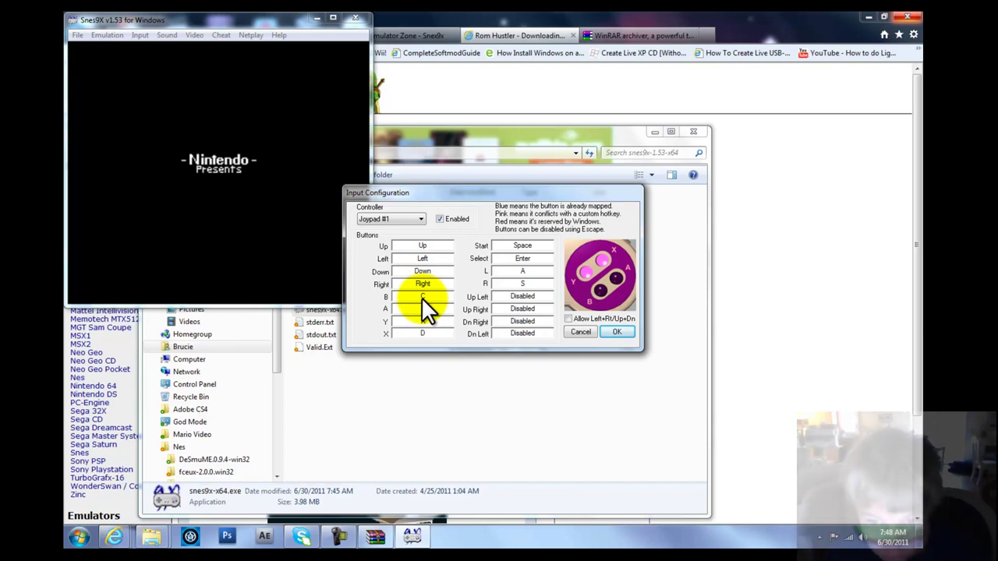
pyautogui.press('z')
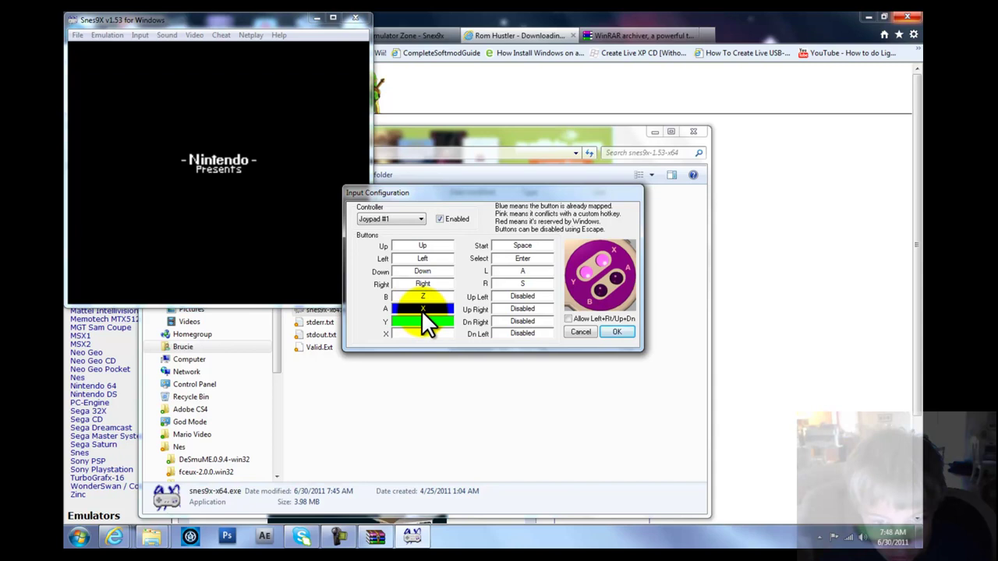
pyautogui.press('d')
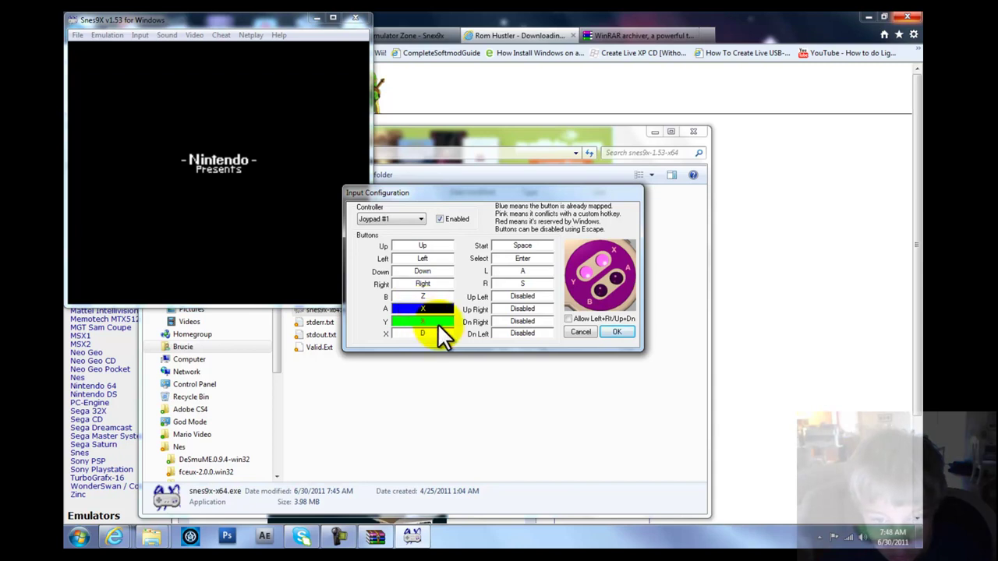
pyautogui.press('a')
pyautogui.press('s')
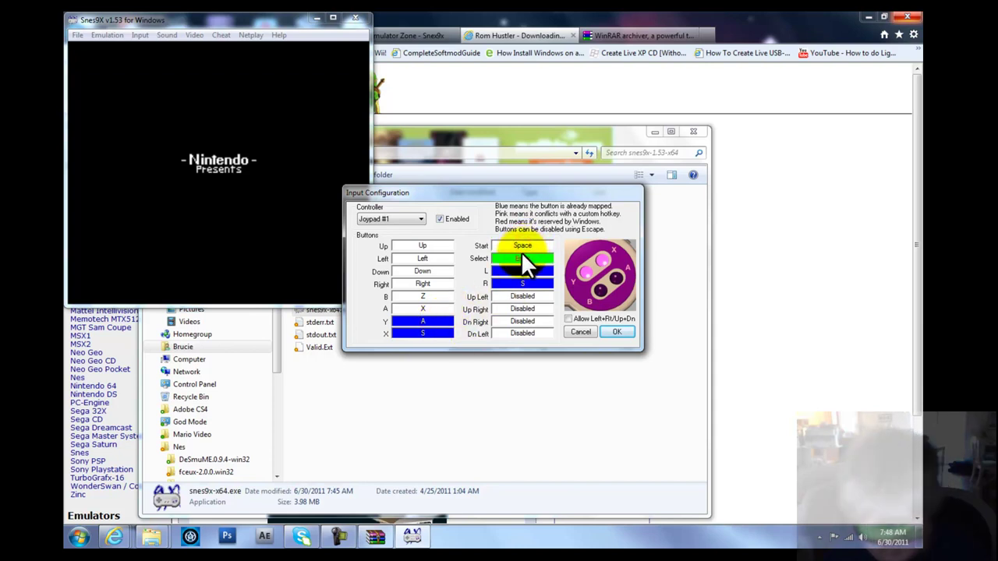
# - Map Joypad #1's Select to Control, L to Q and R to W, and accept the input configuration
pyautogui.press('ctrl')
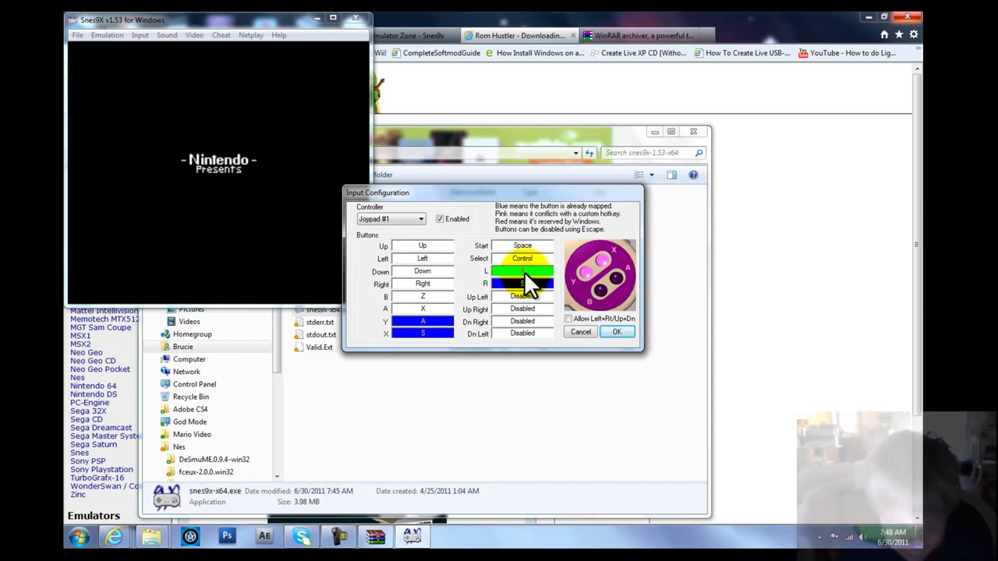
pyautogui.press('q')
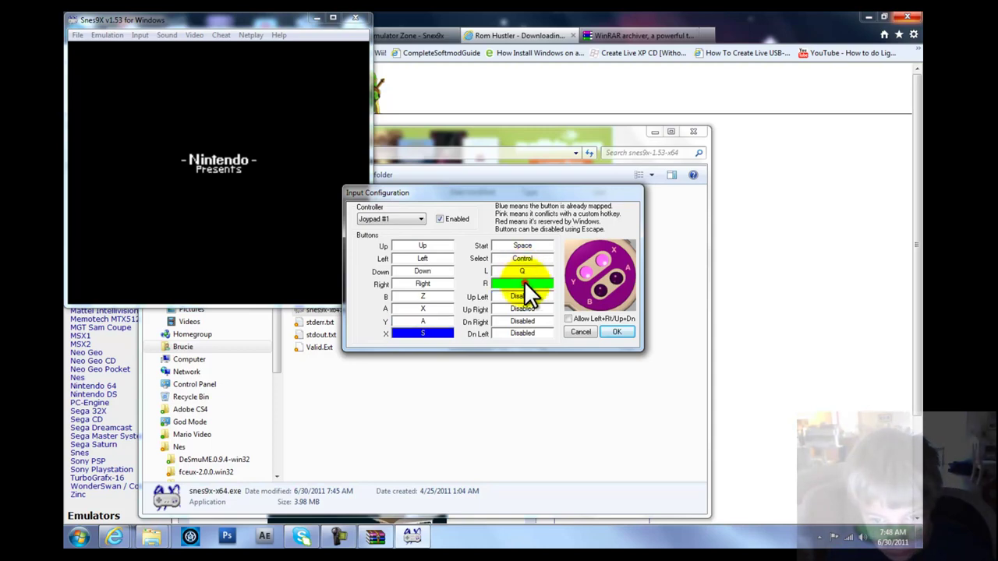
pyautogui.press('w')
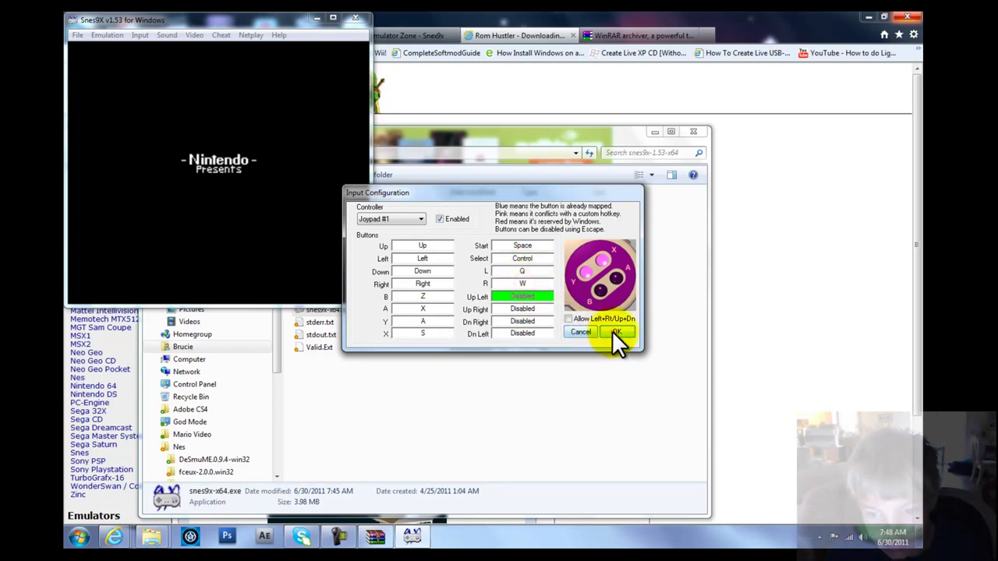
pyautogui.click(612, 330)
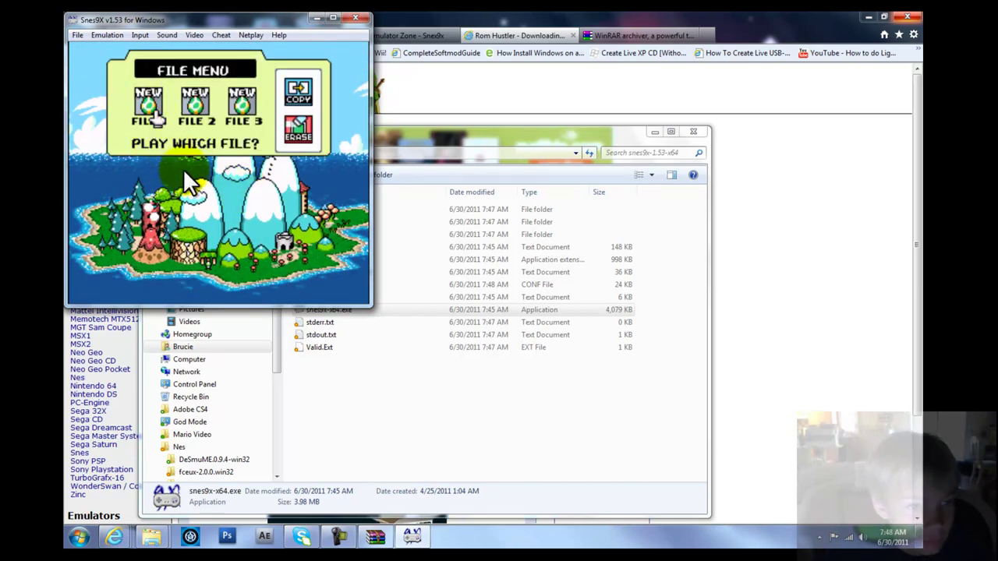
# - Start a new game in File 1 from the Yoshi's Island file menu
pyautogui.press('Right')
pyautogui.press('Left')
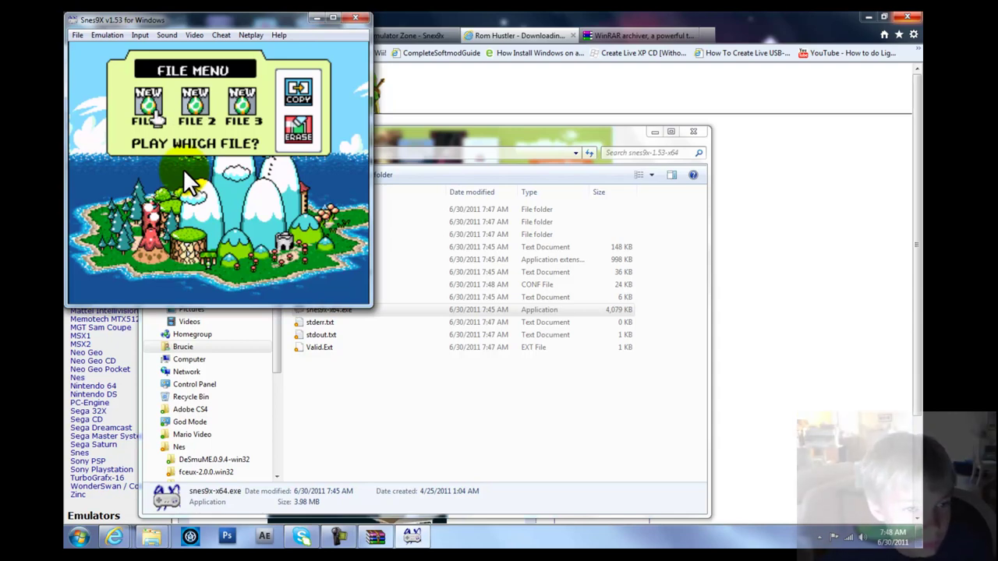
pyautogui.press('Return')
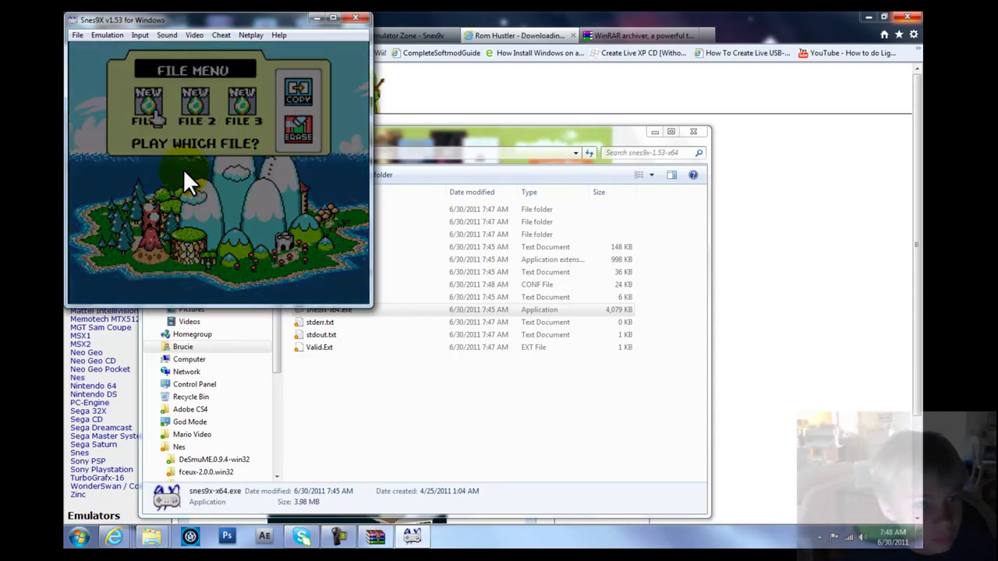
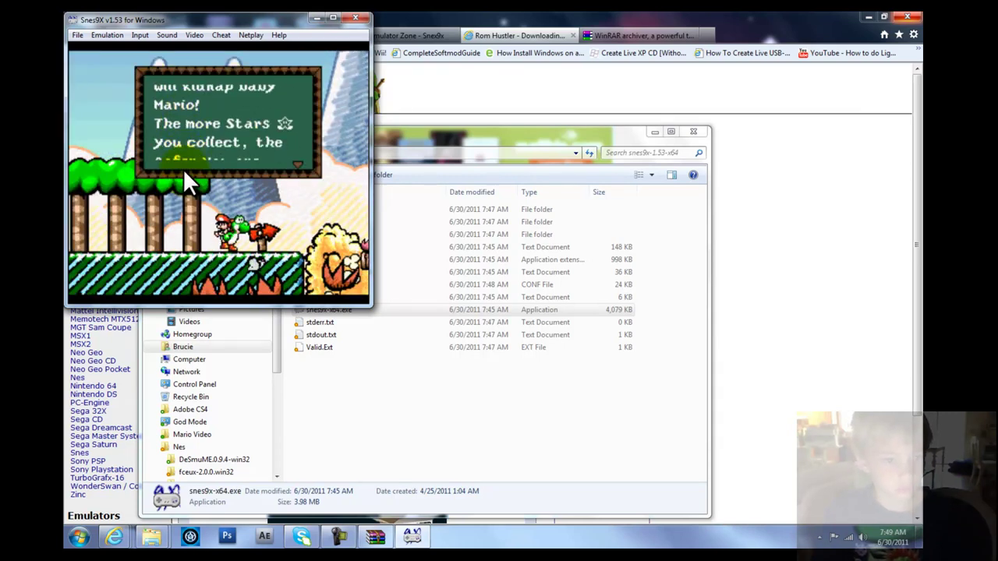
# - Dismiss the in-game hint and test the controls by running Yoshi back and forth across the wooden bridge, chasing baby Mario's bubble
pyautogui.press('c')
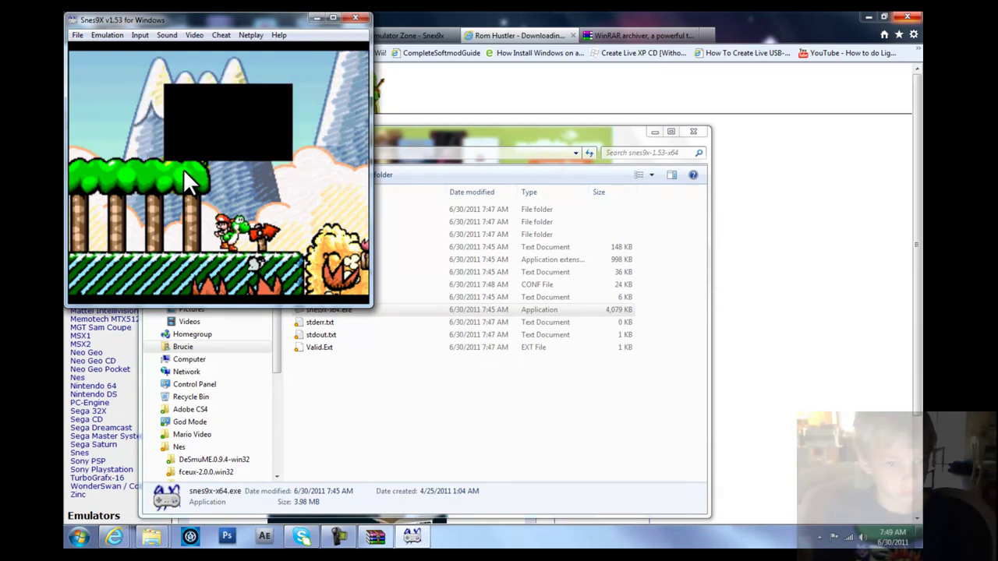
pyautogui.press('Right')
pyautogui.press('Right')
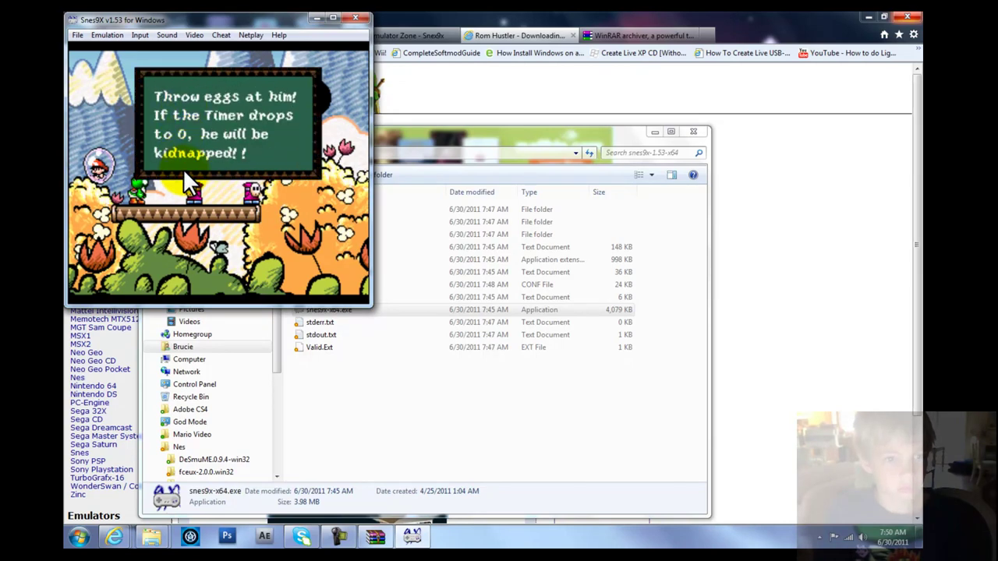
pyautogui.press('Left')
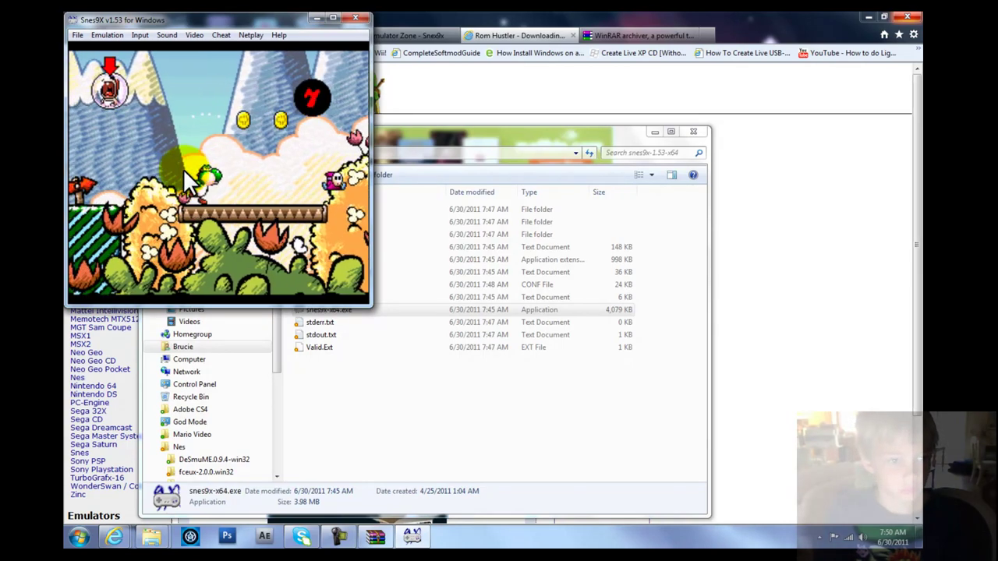
pyautogui.press('Left')
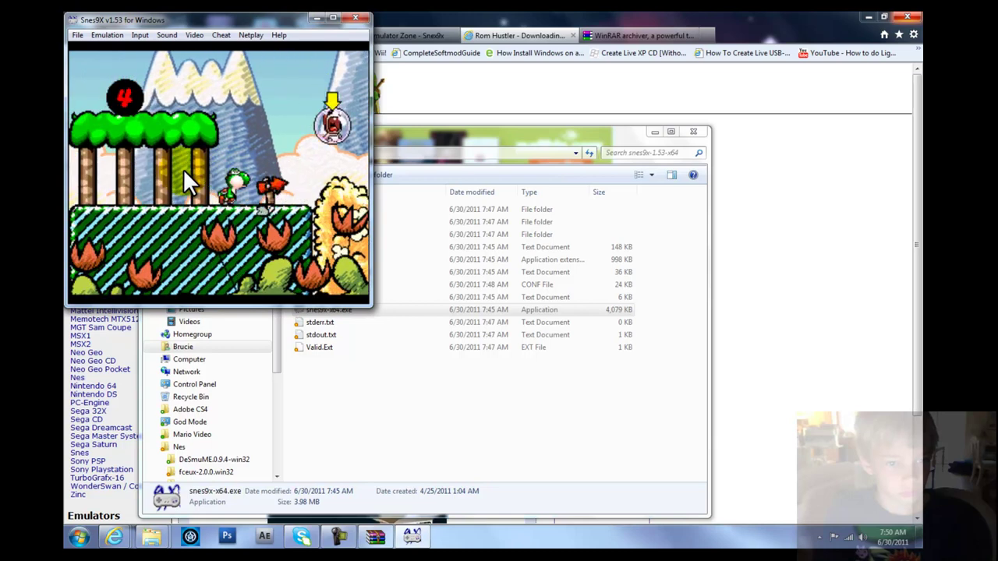
pyautogui.press('Right')
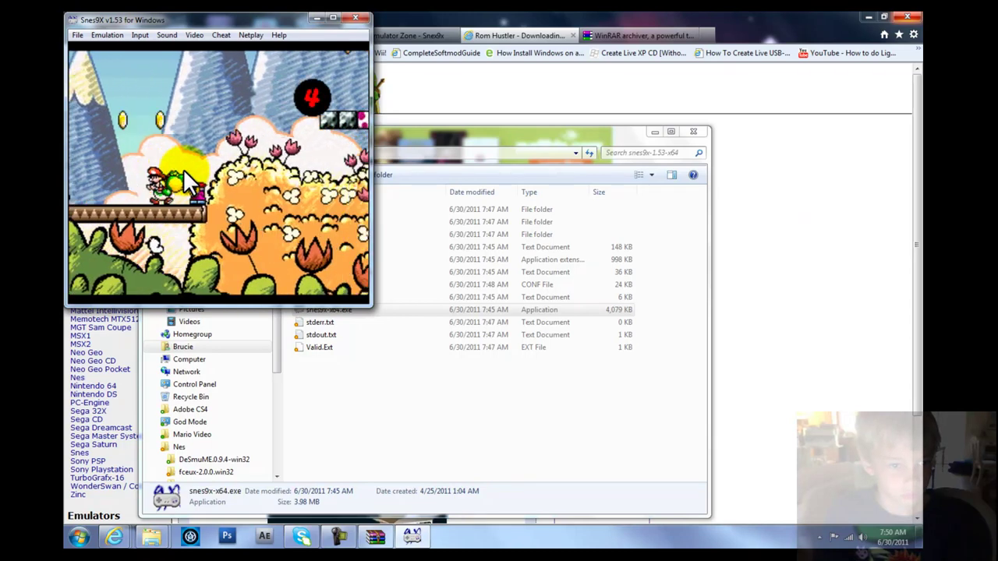
pyautogui.press('Left')
pyautogui.press('Right')
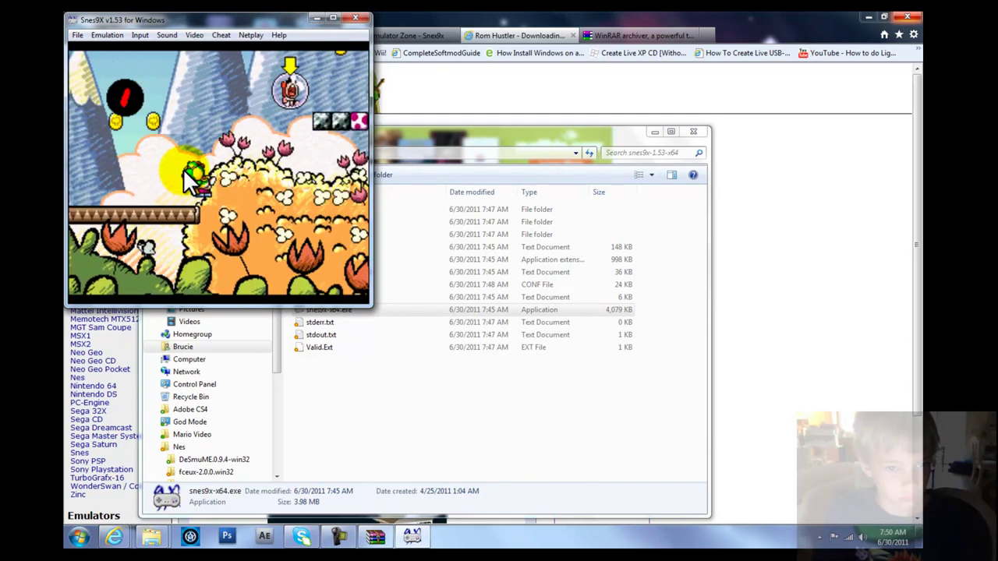
pyautogui.press('Right')
pyautogui.press('Left')
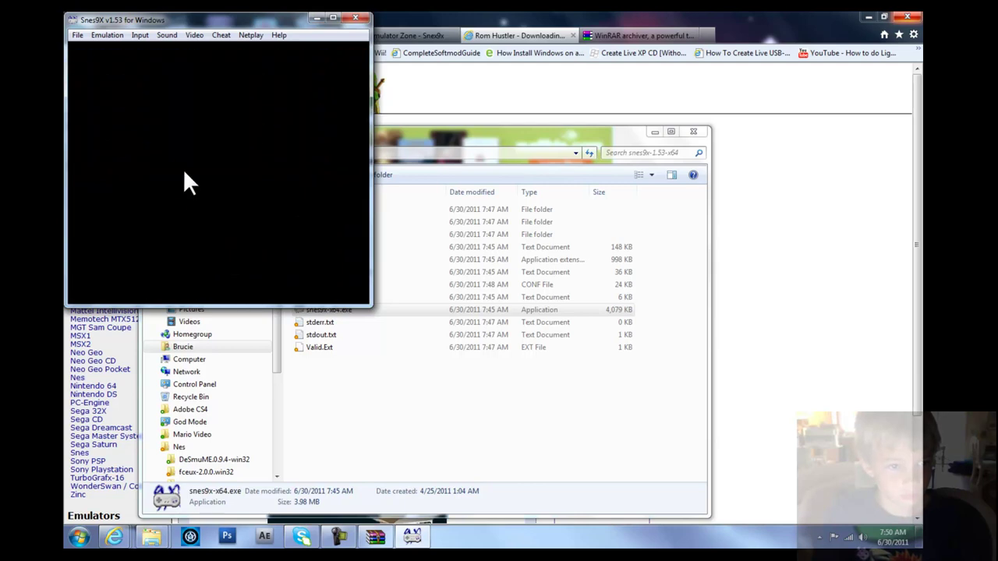